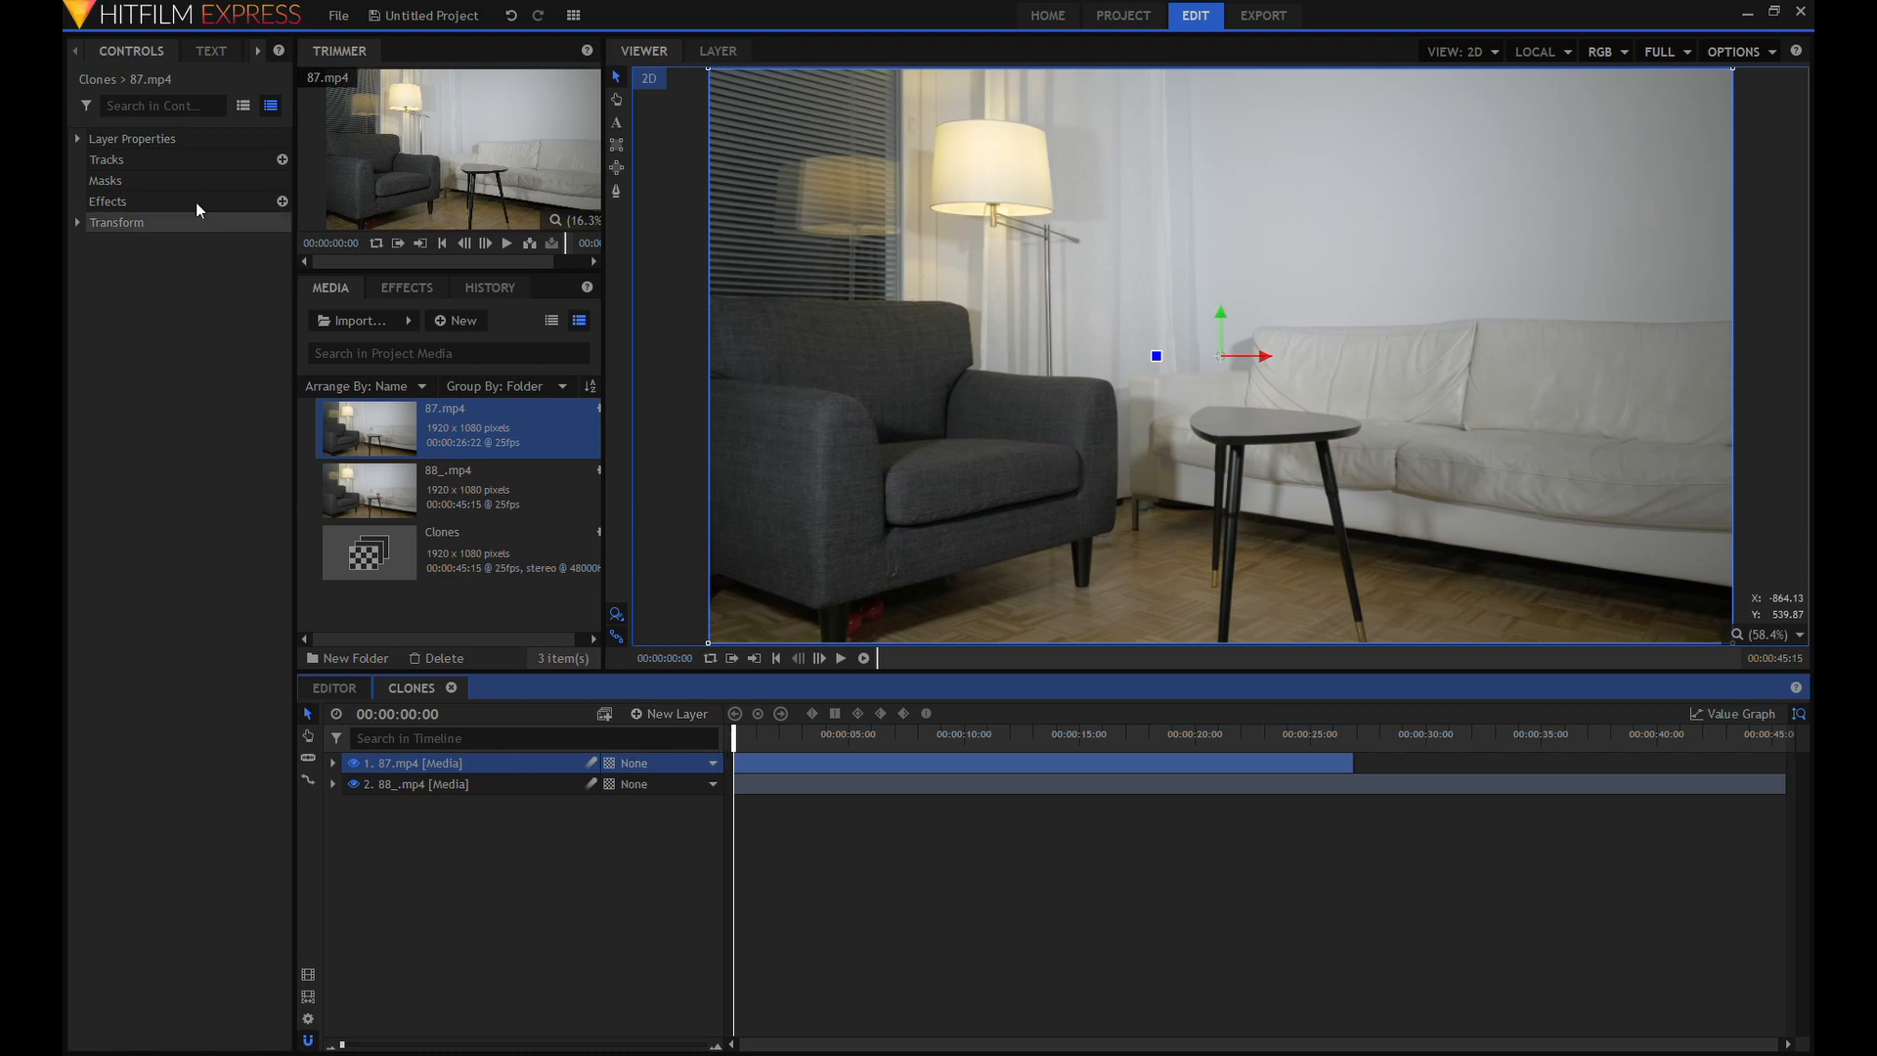
Lower the 87.mp4 layer's opacity to 48% and play the composition to compare the two overlapping clips.
left_click(75, 221)
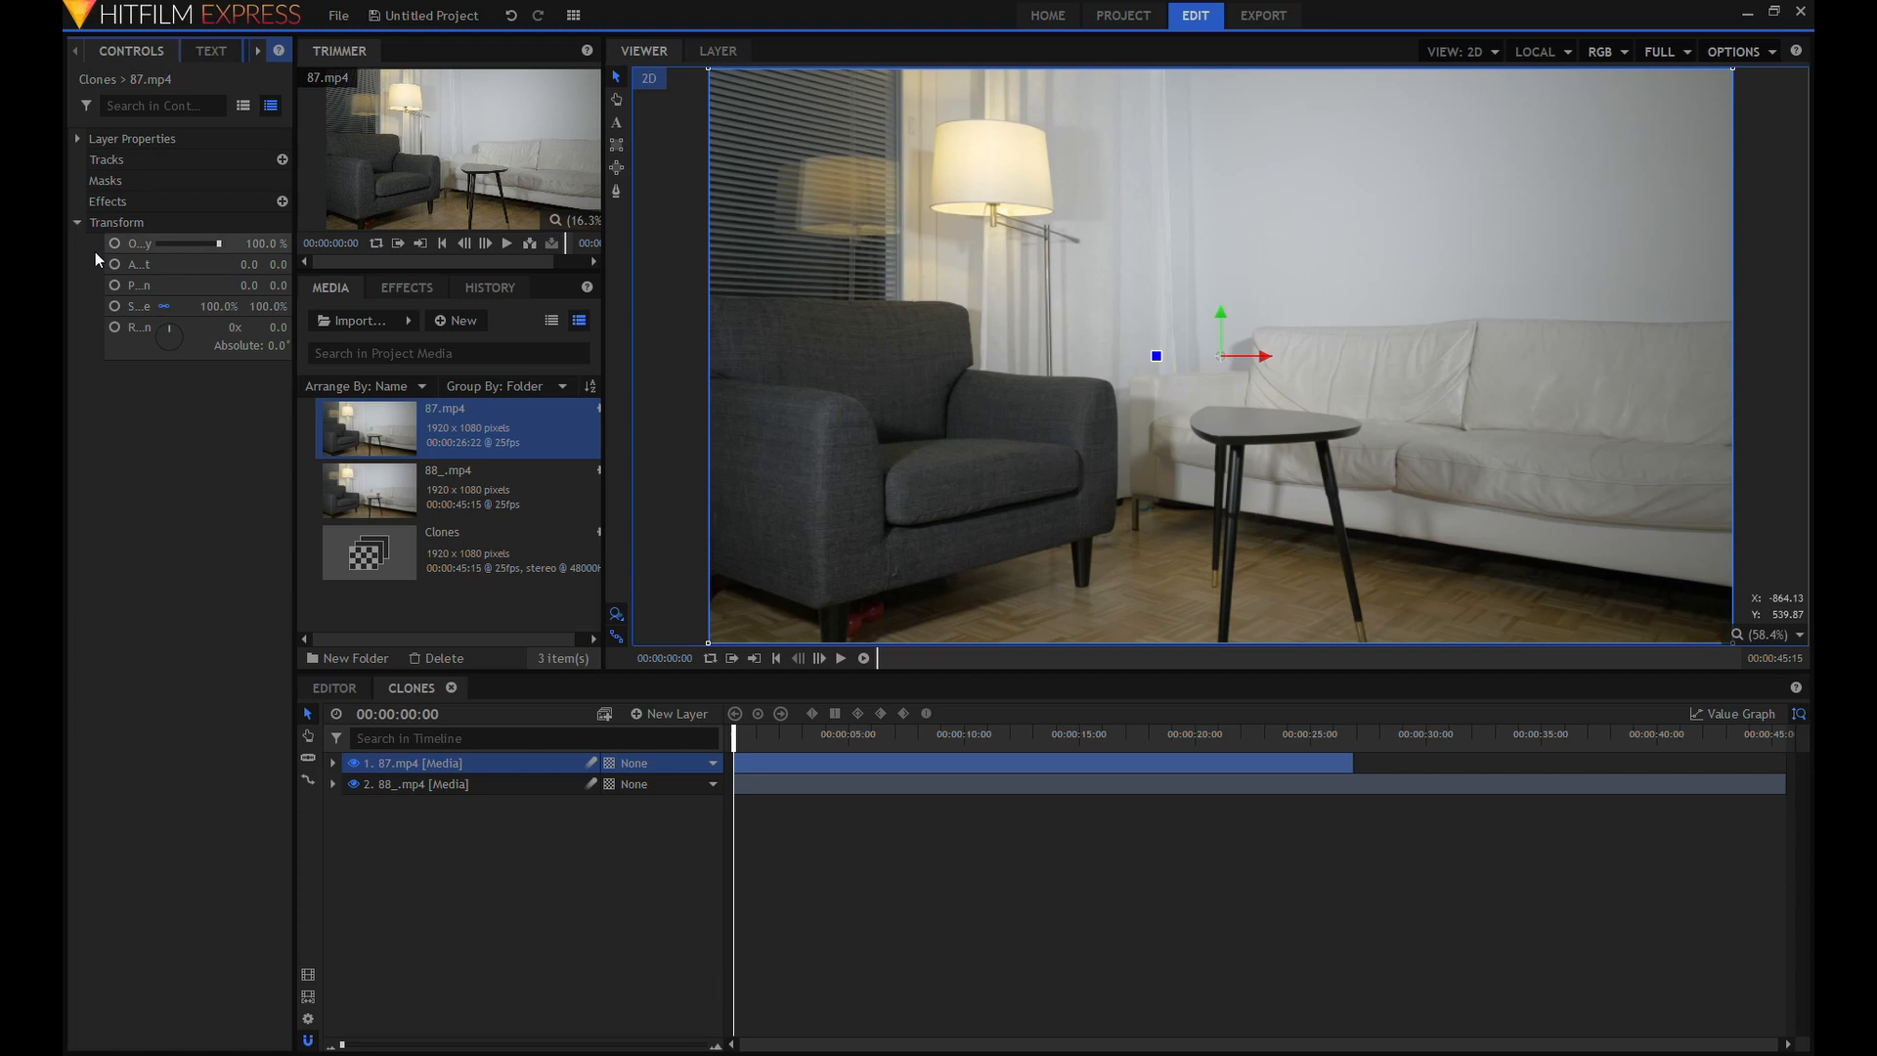
mouse_move(296, 225)
left_mouse_down()
mouse_move(417, 229)
mouse_move(297, 246)
left_mouse_up()
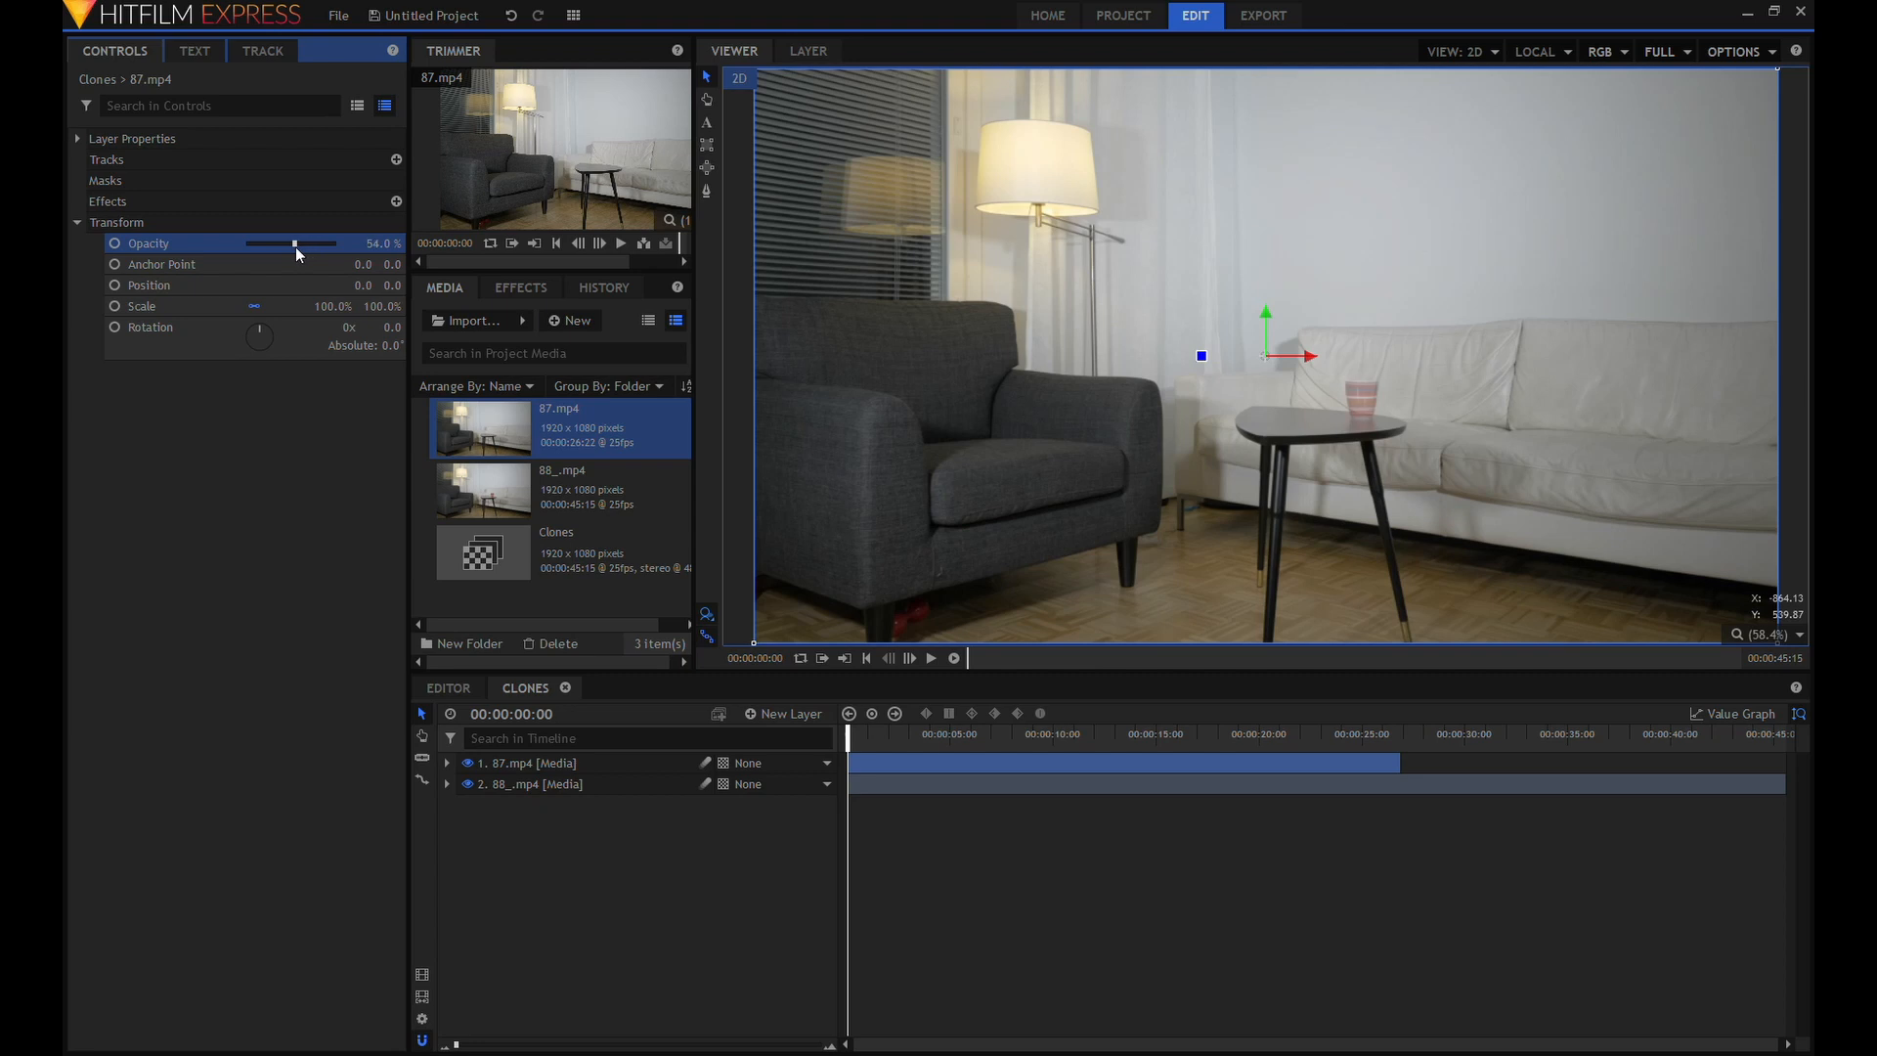
left_click(930, 658)
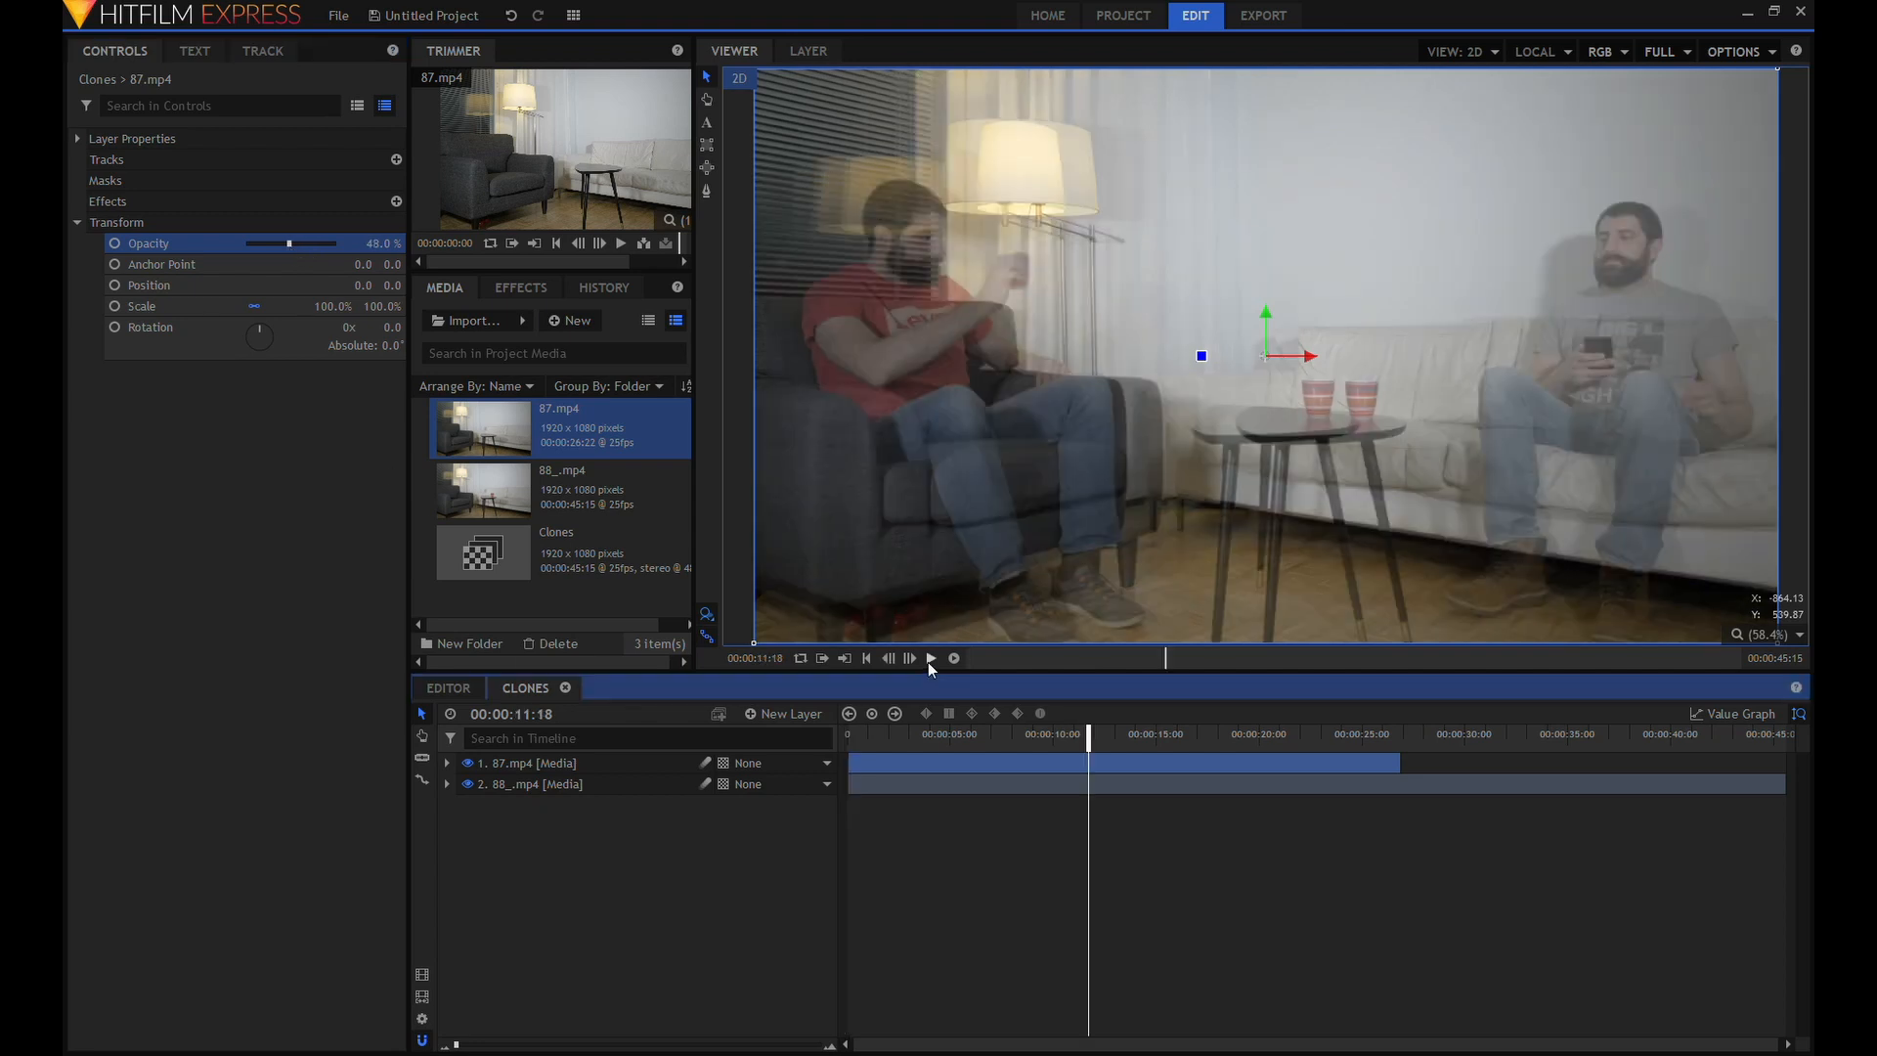
left_click(931, 658)
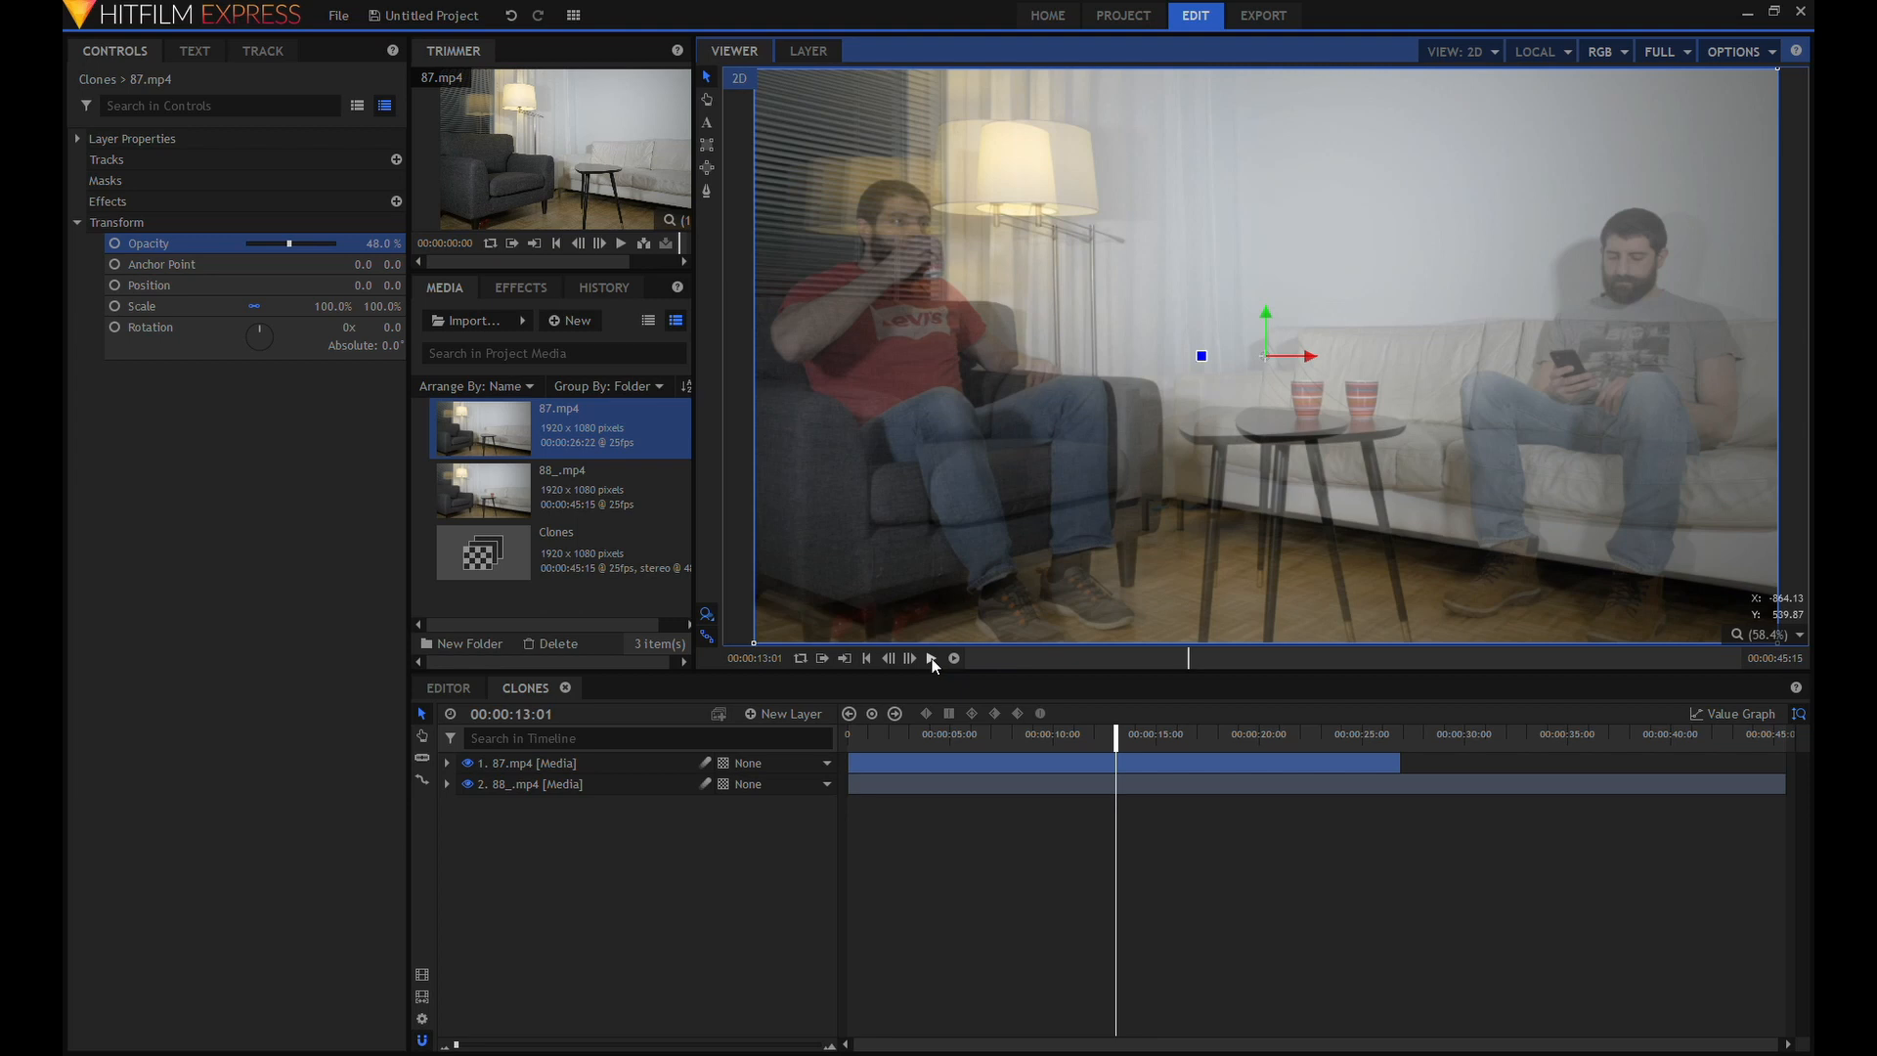
Shift the 87.mp4 clip later on the timeline to start at about 18 seconds, previewing its sync with 88_.mp4 along the way.
left_click_drag(1000, 754, 1210, 770)
left_click(1367, 738)
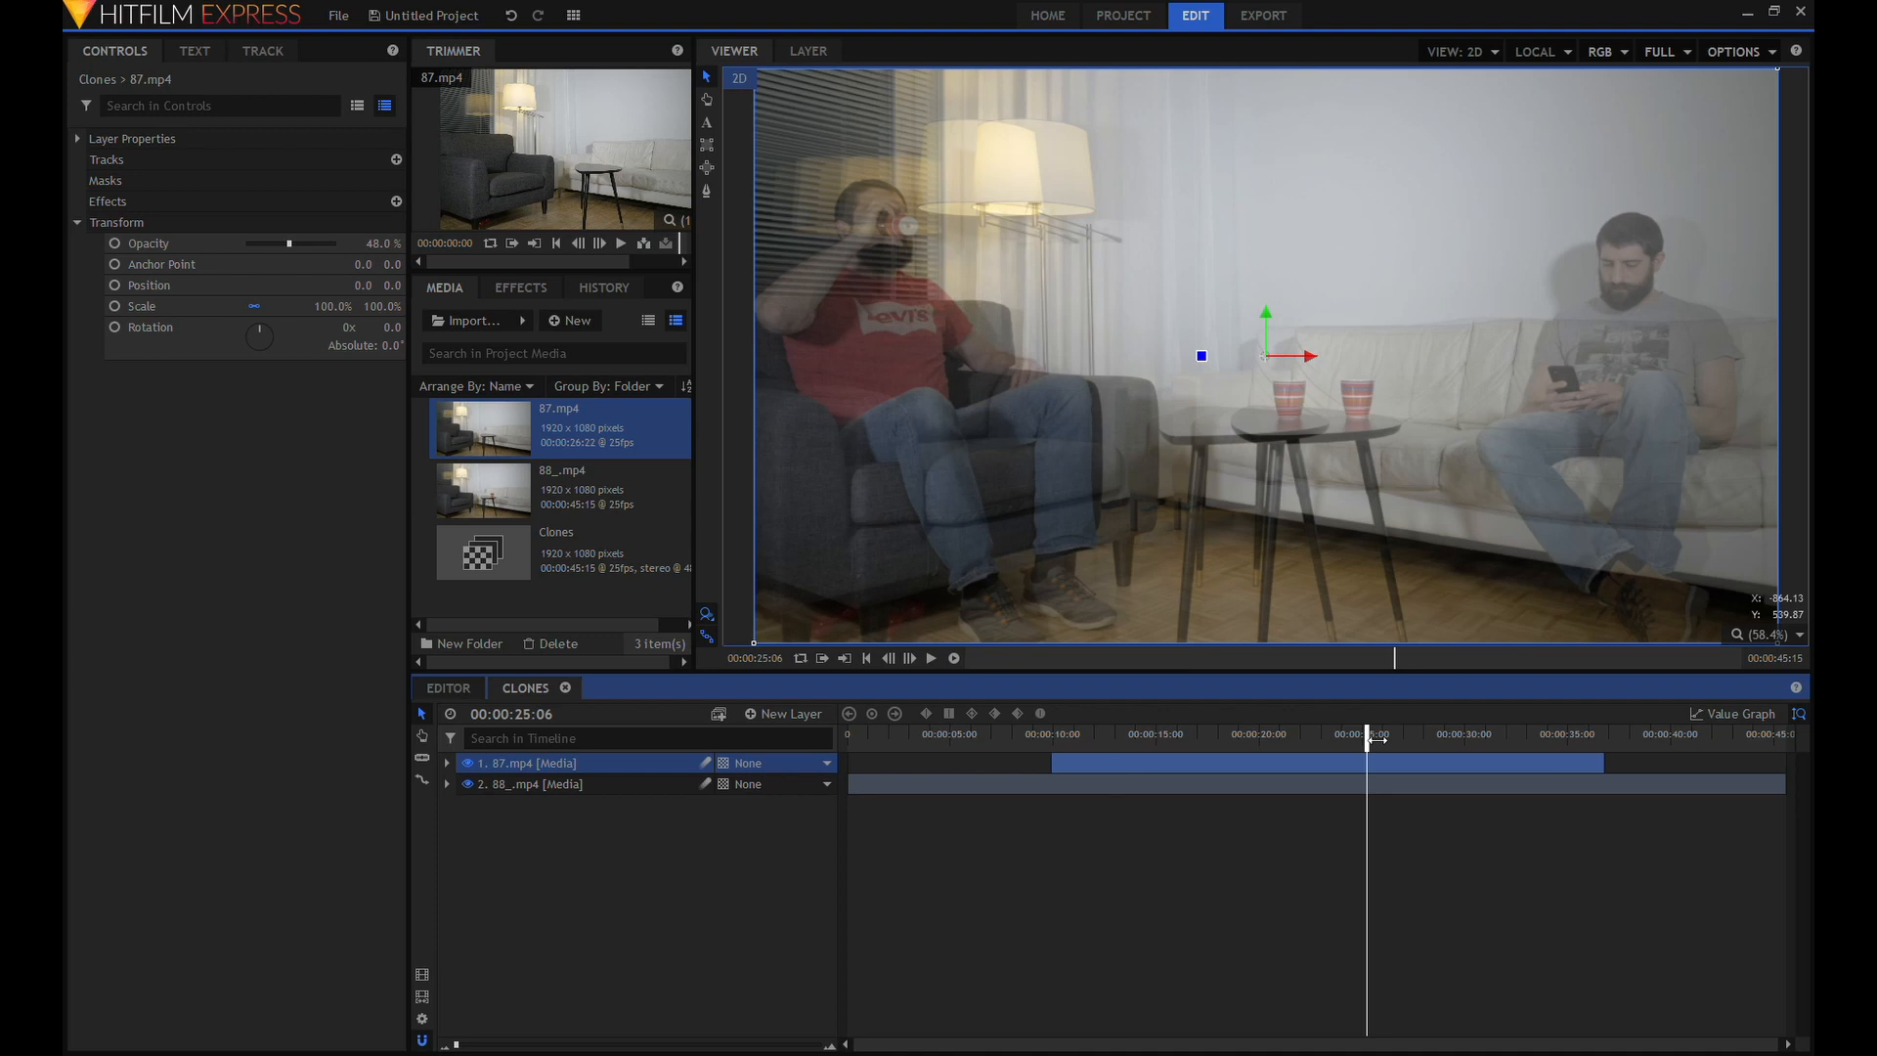
left_click(930, 659)
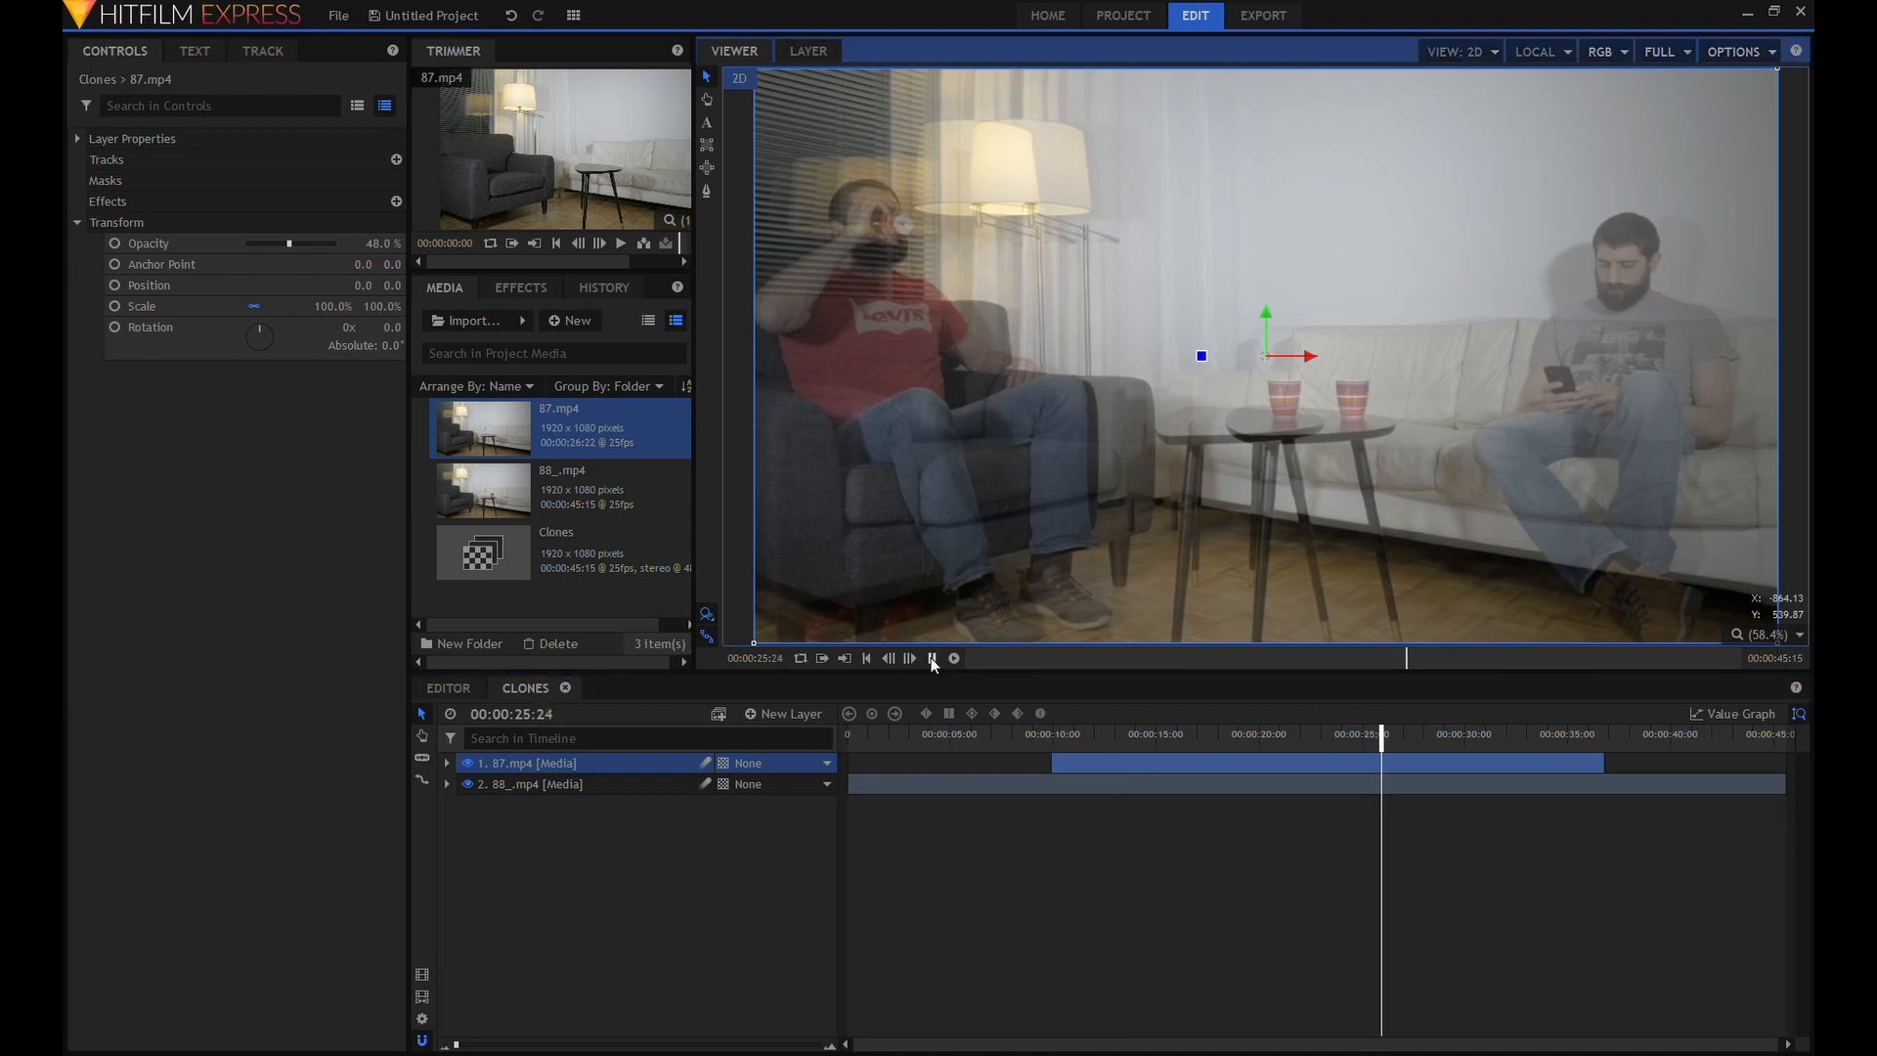
left_click_drag(1154, 759, 1332, 774)
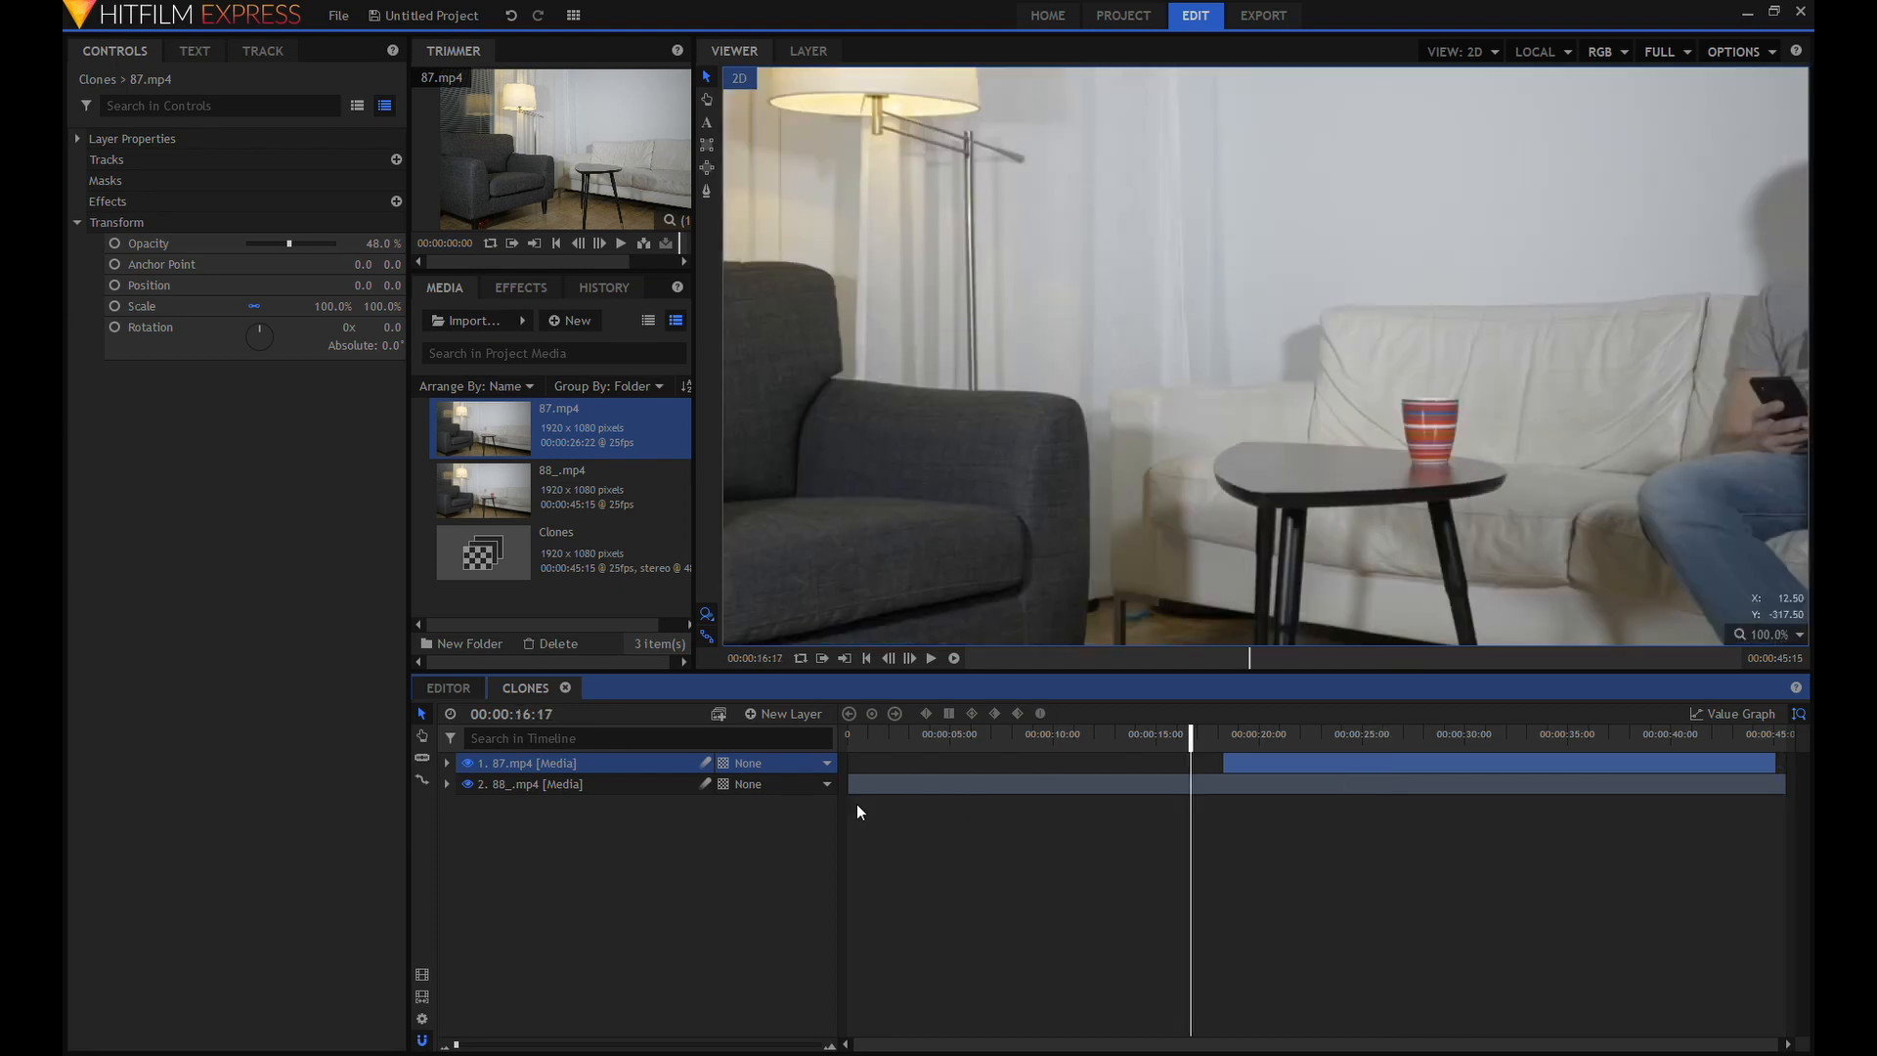
Slice the 88_.mp4 clip at 00:00:16:17 and delete the part before the cut.
left_click(423, 757)
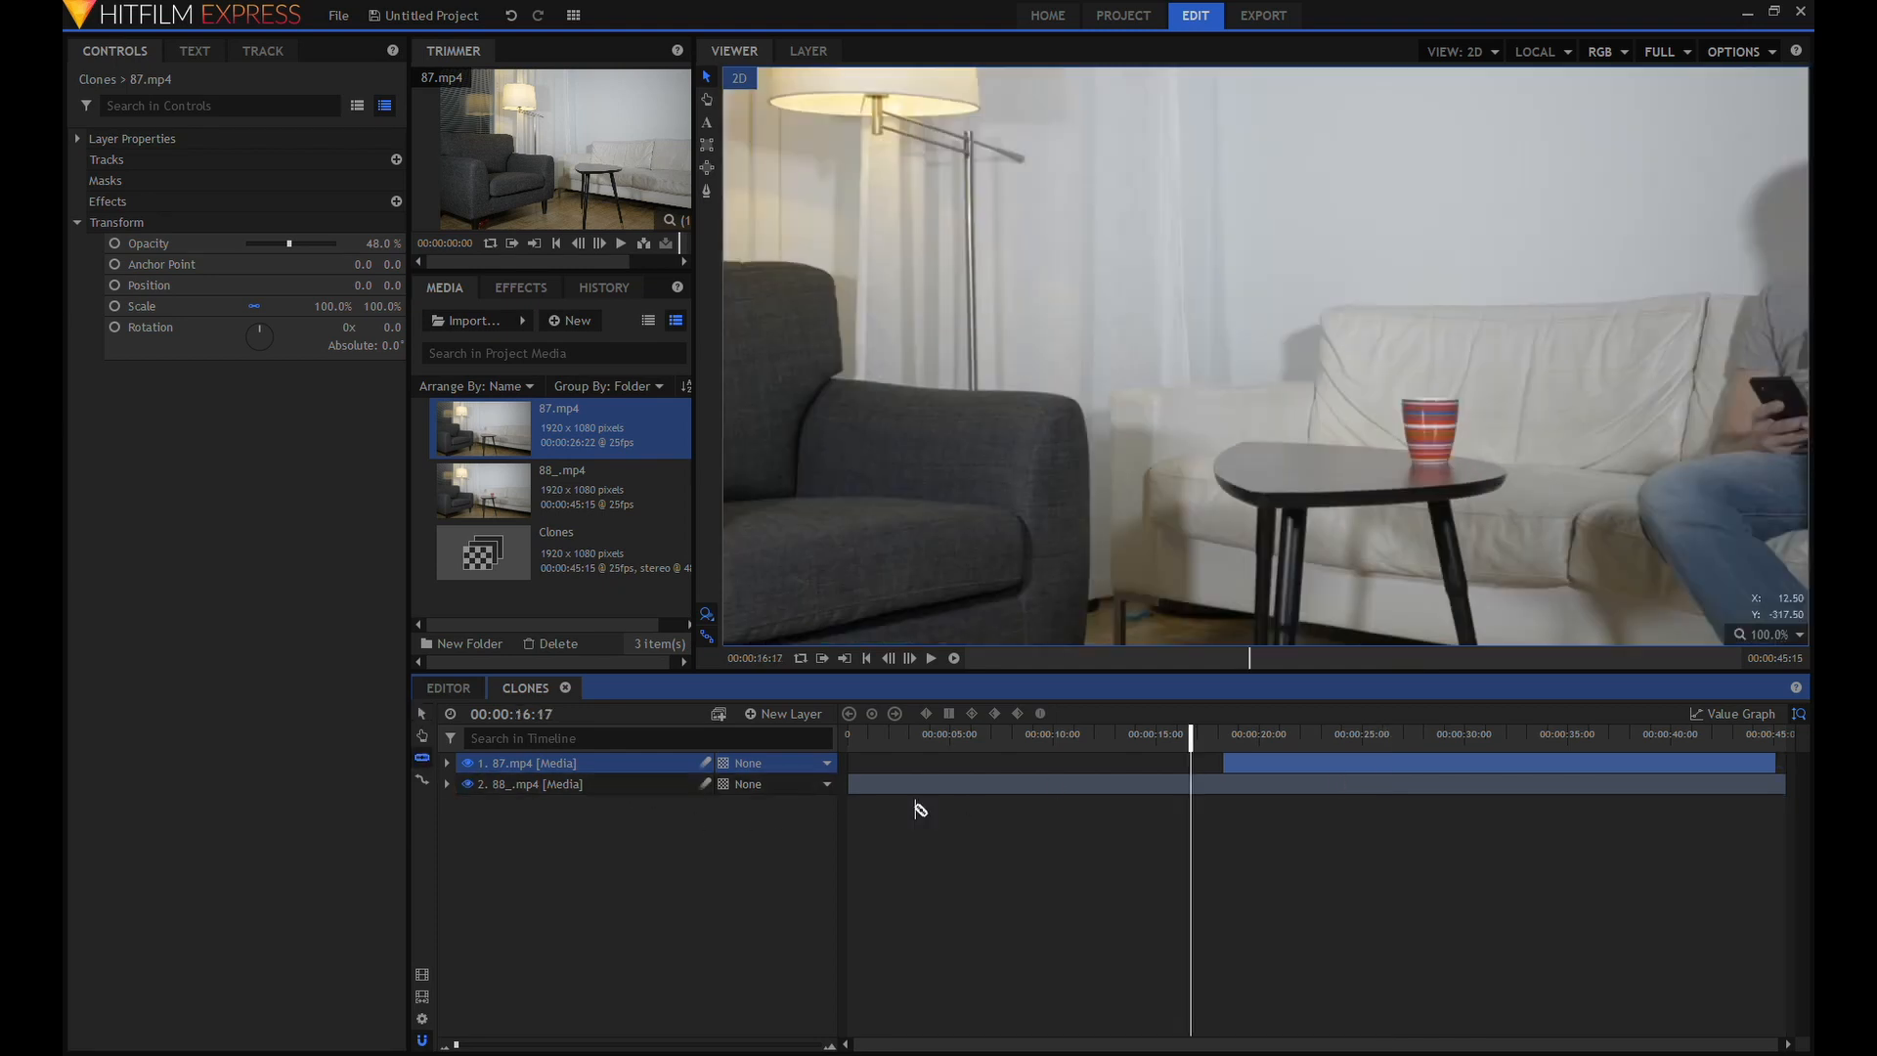
left_click(1209, 785)
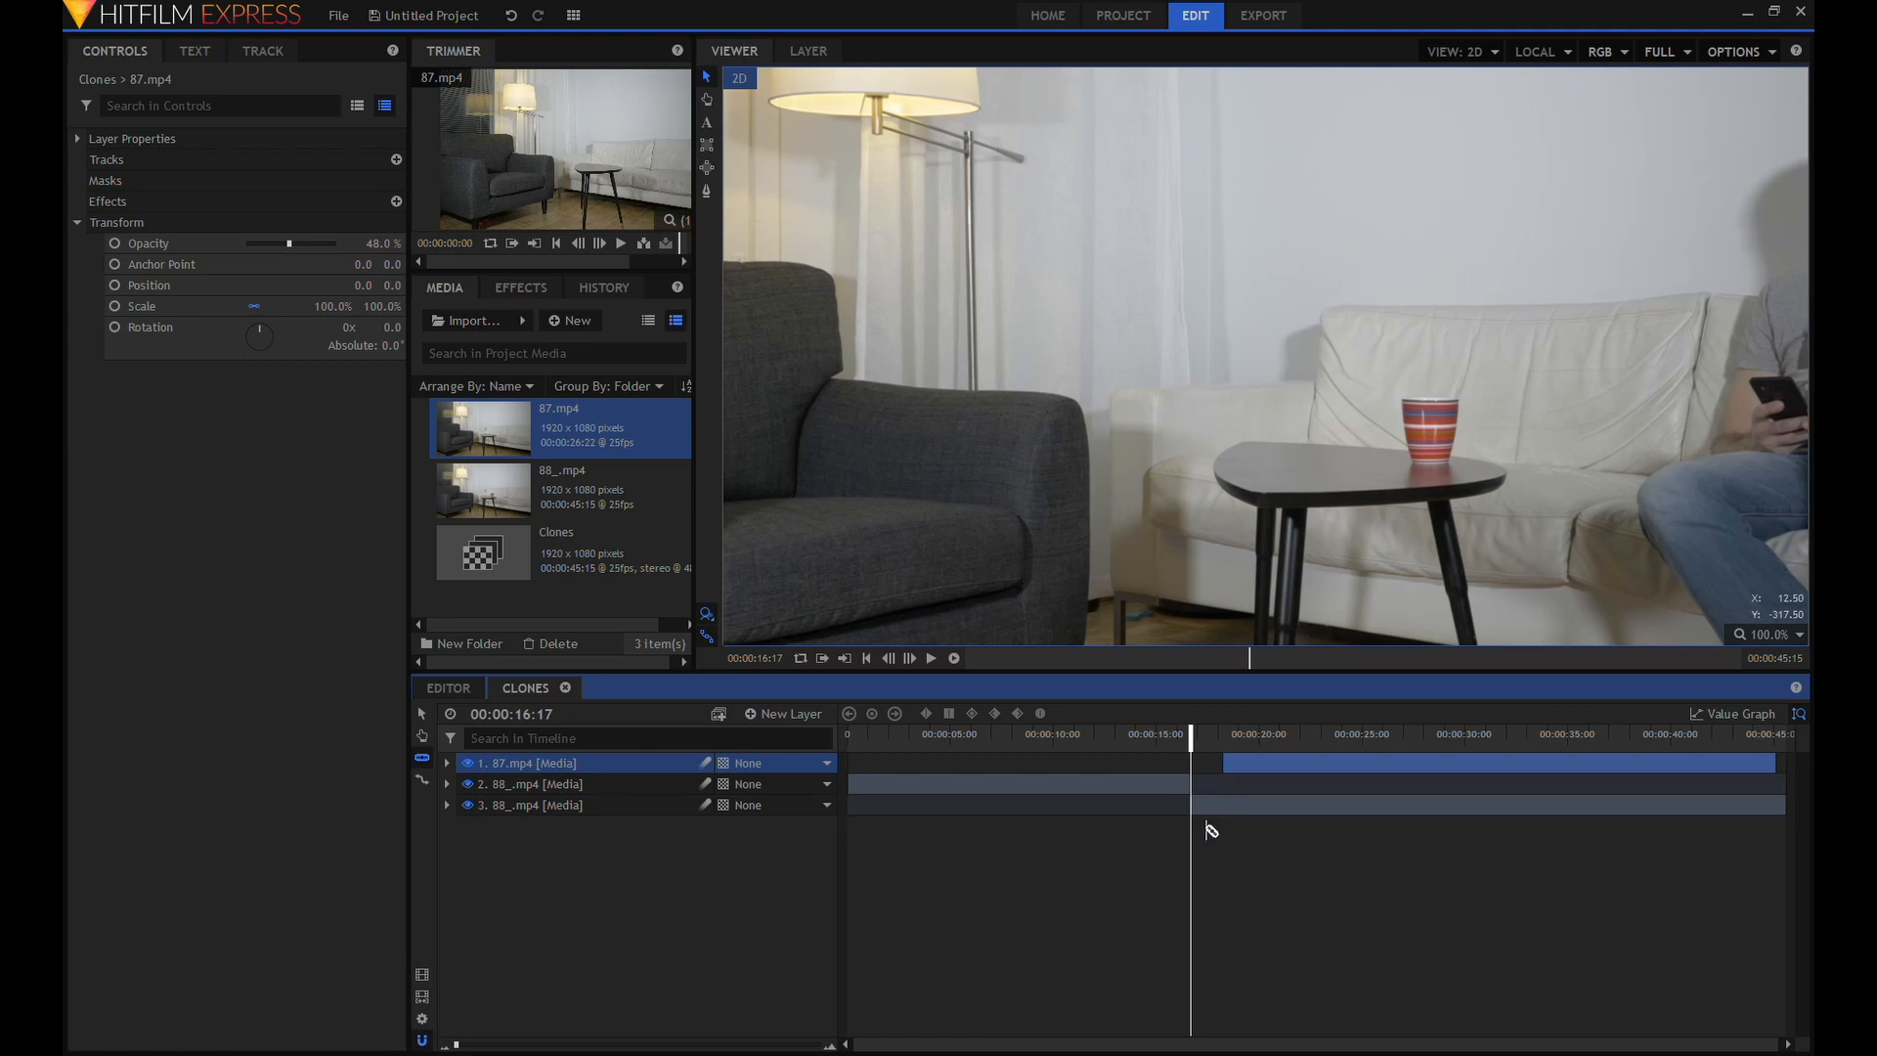
left_click(602, 783)
key("Delete")
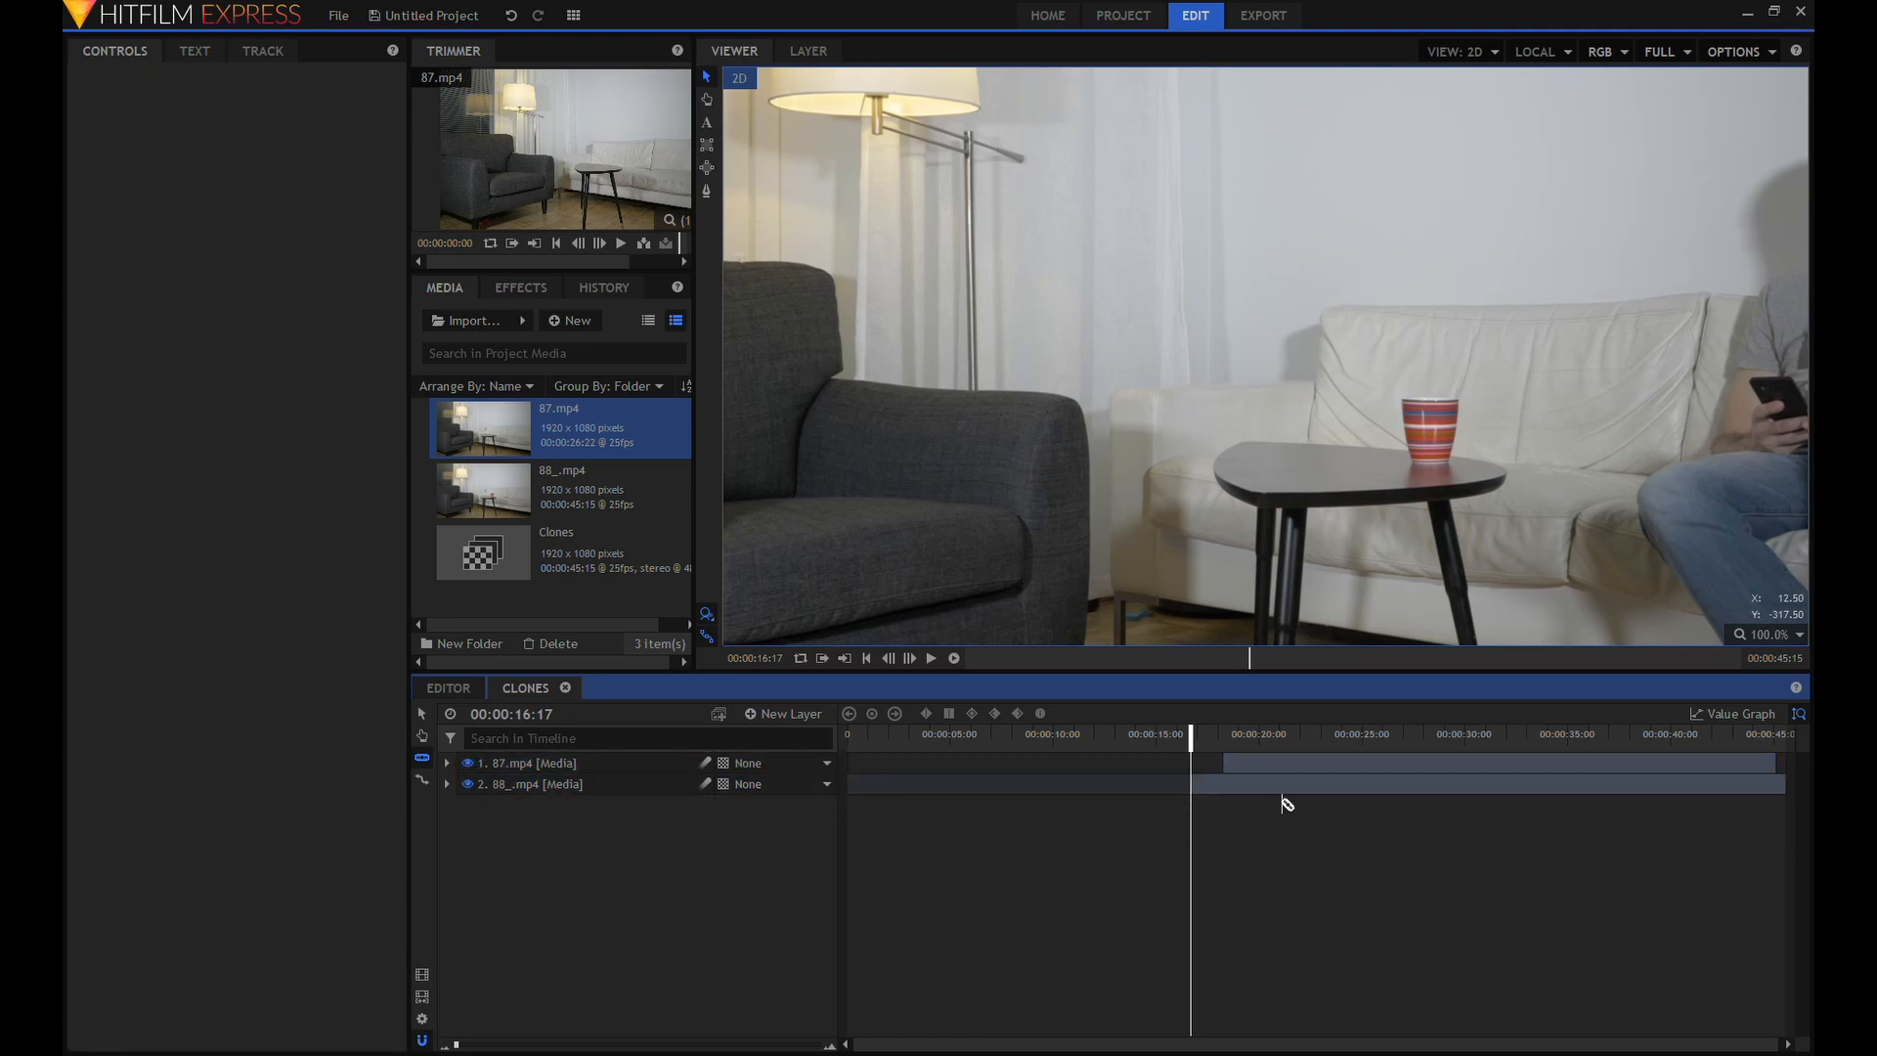
Move both clips earlier together so 88_.mp4 starts at about 3 seconds, and turn off snapping to nudge 87.mp4 slightly later.
left_click(425, 713)
left_click_drag(1316, 823, 1006, 777)
left_click(1316, 836)
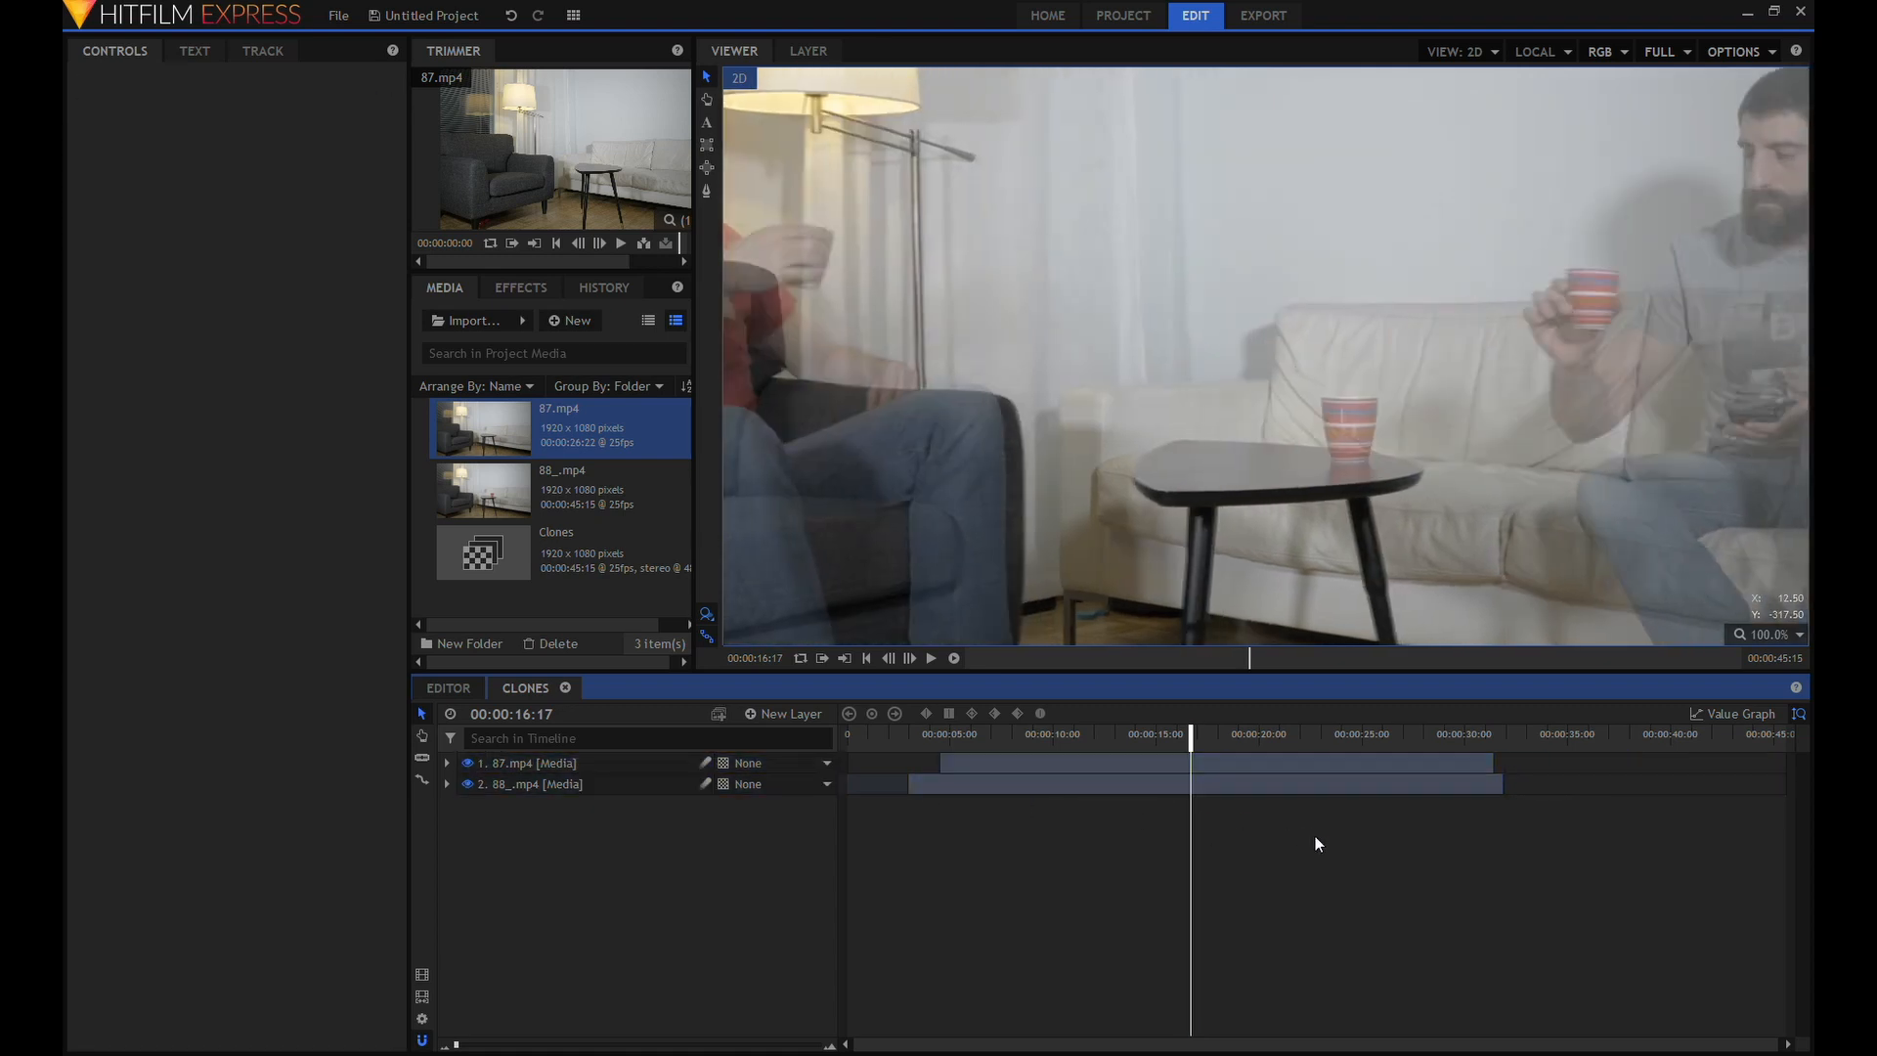
left_click_drag(1243, 755, 1240, 765)
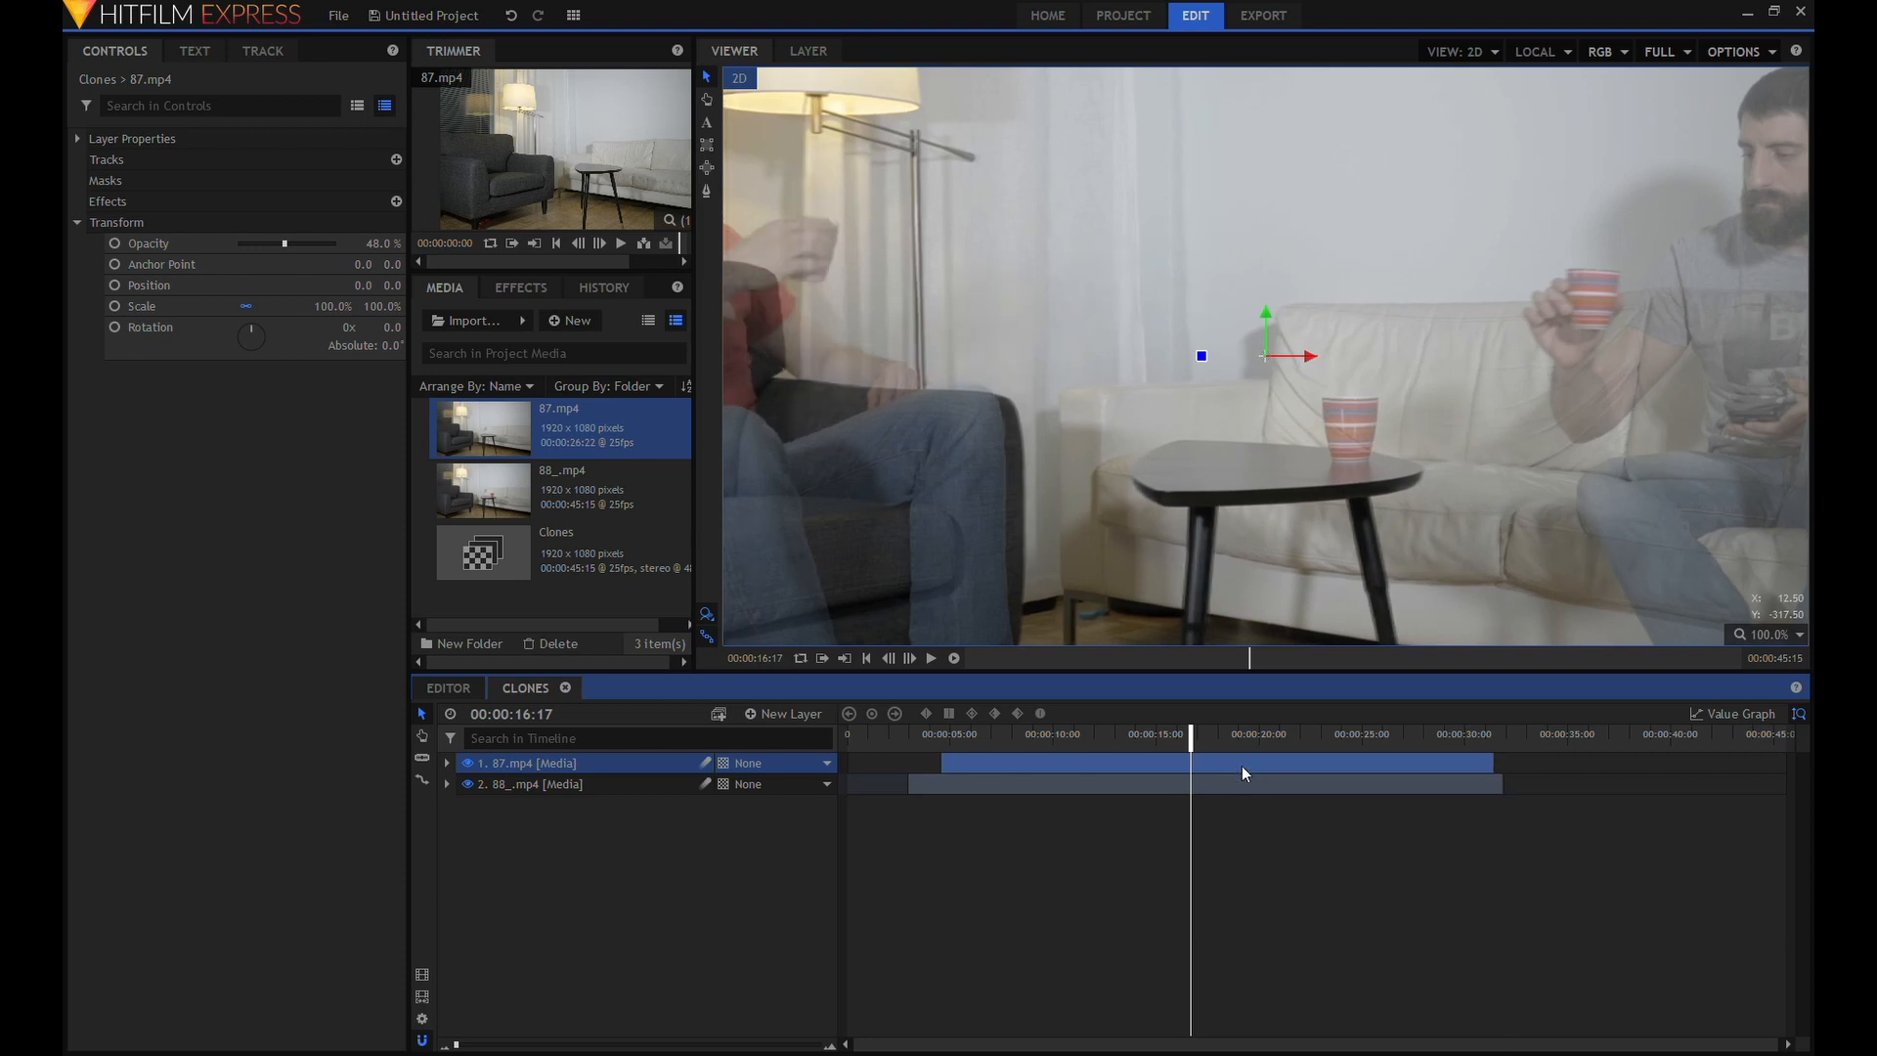
left_click(422, 1039)
left_click_drag(1271, 768, 1274, 769)
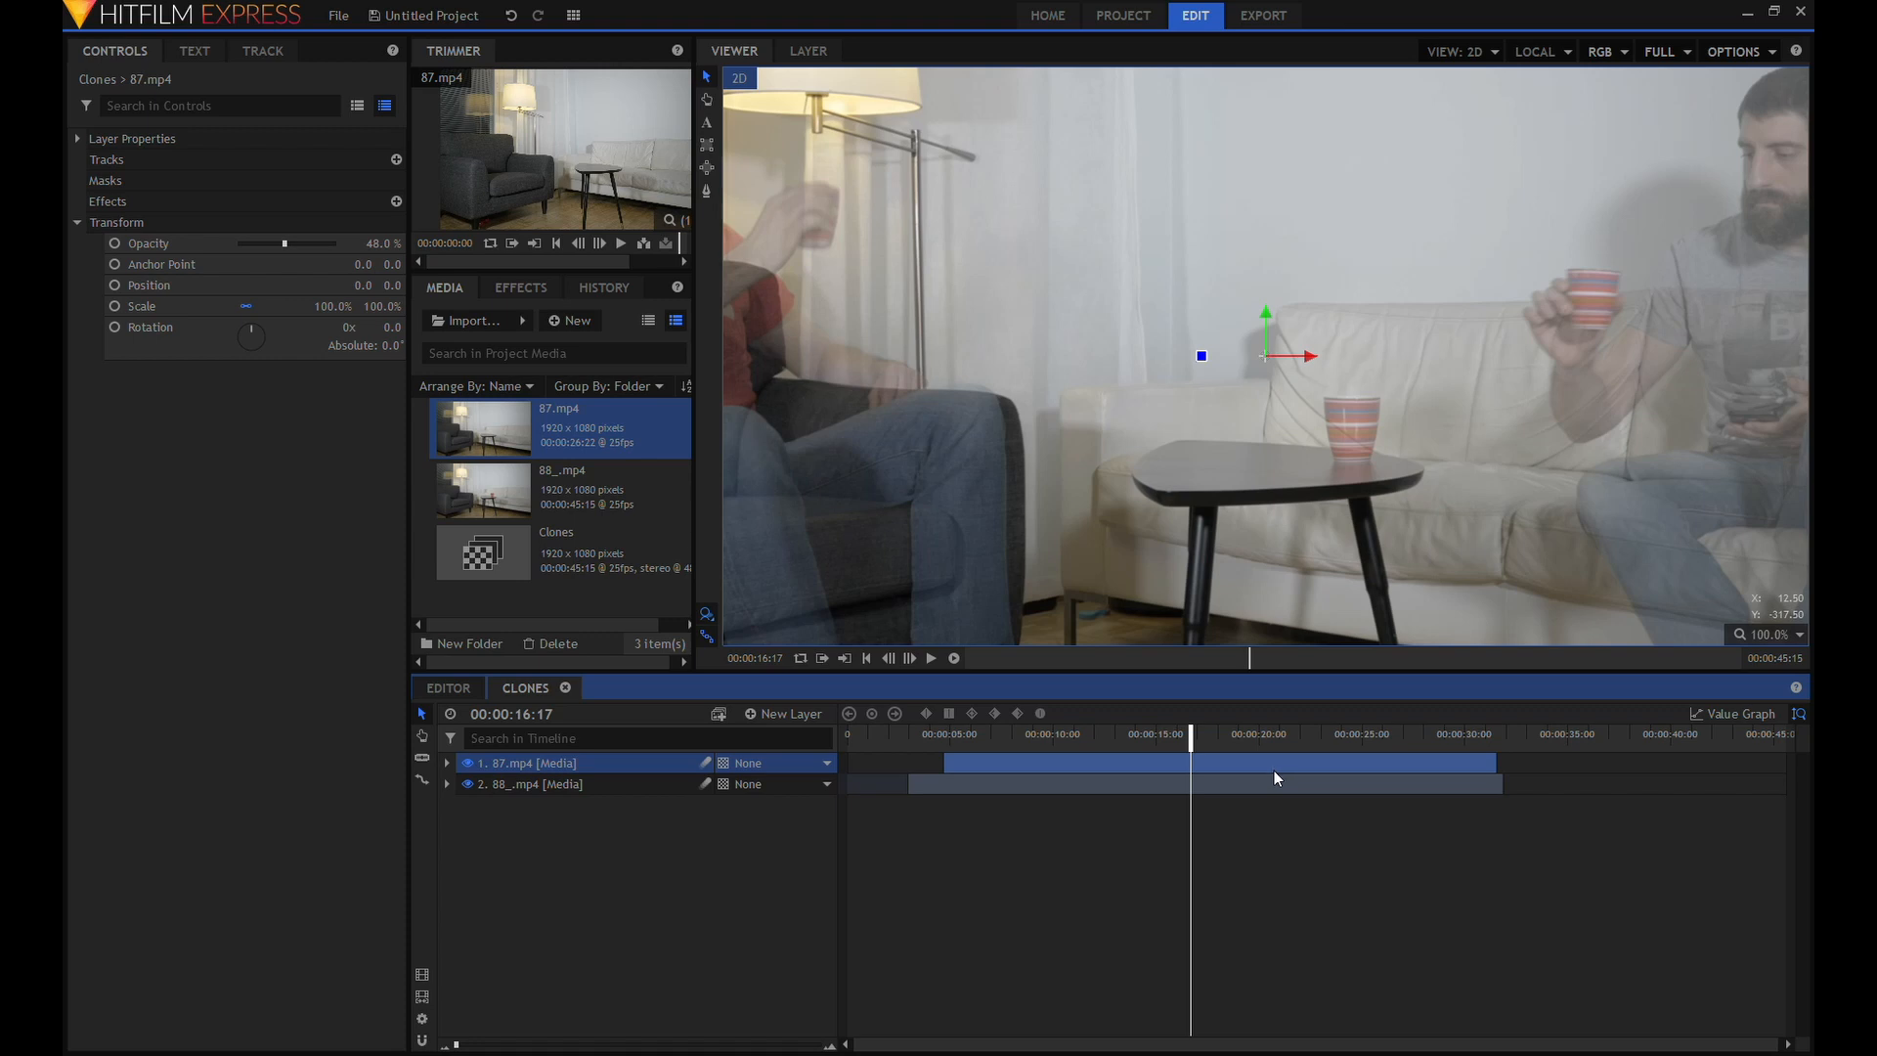
Play back from 00:00:11:19 to check the clips' sync, and restore the 87.mp4 layer's opacity to 100%.
left_click(1088, 733)
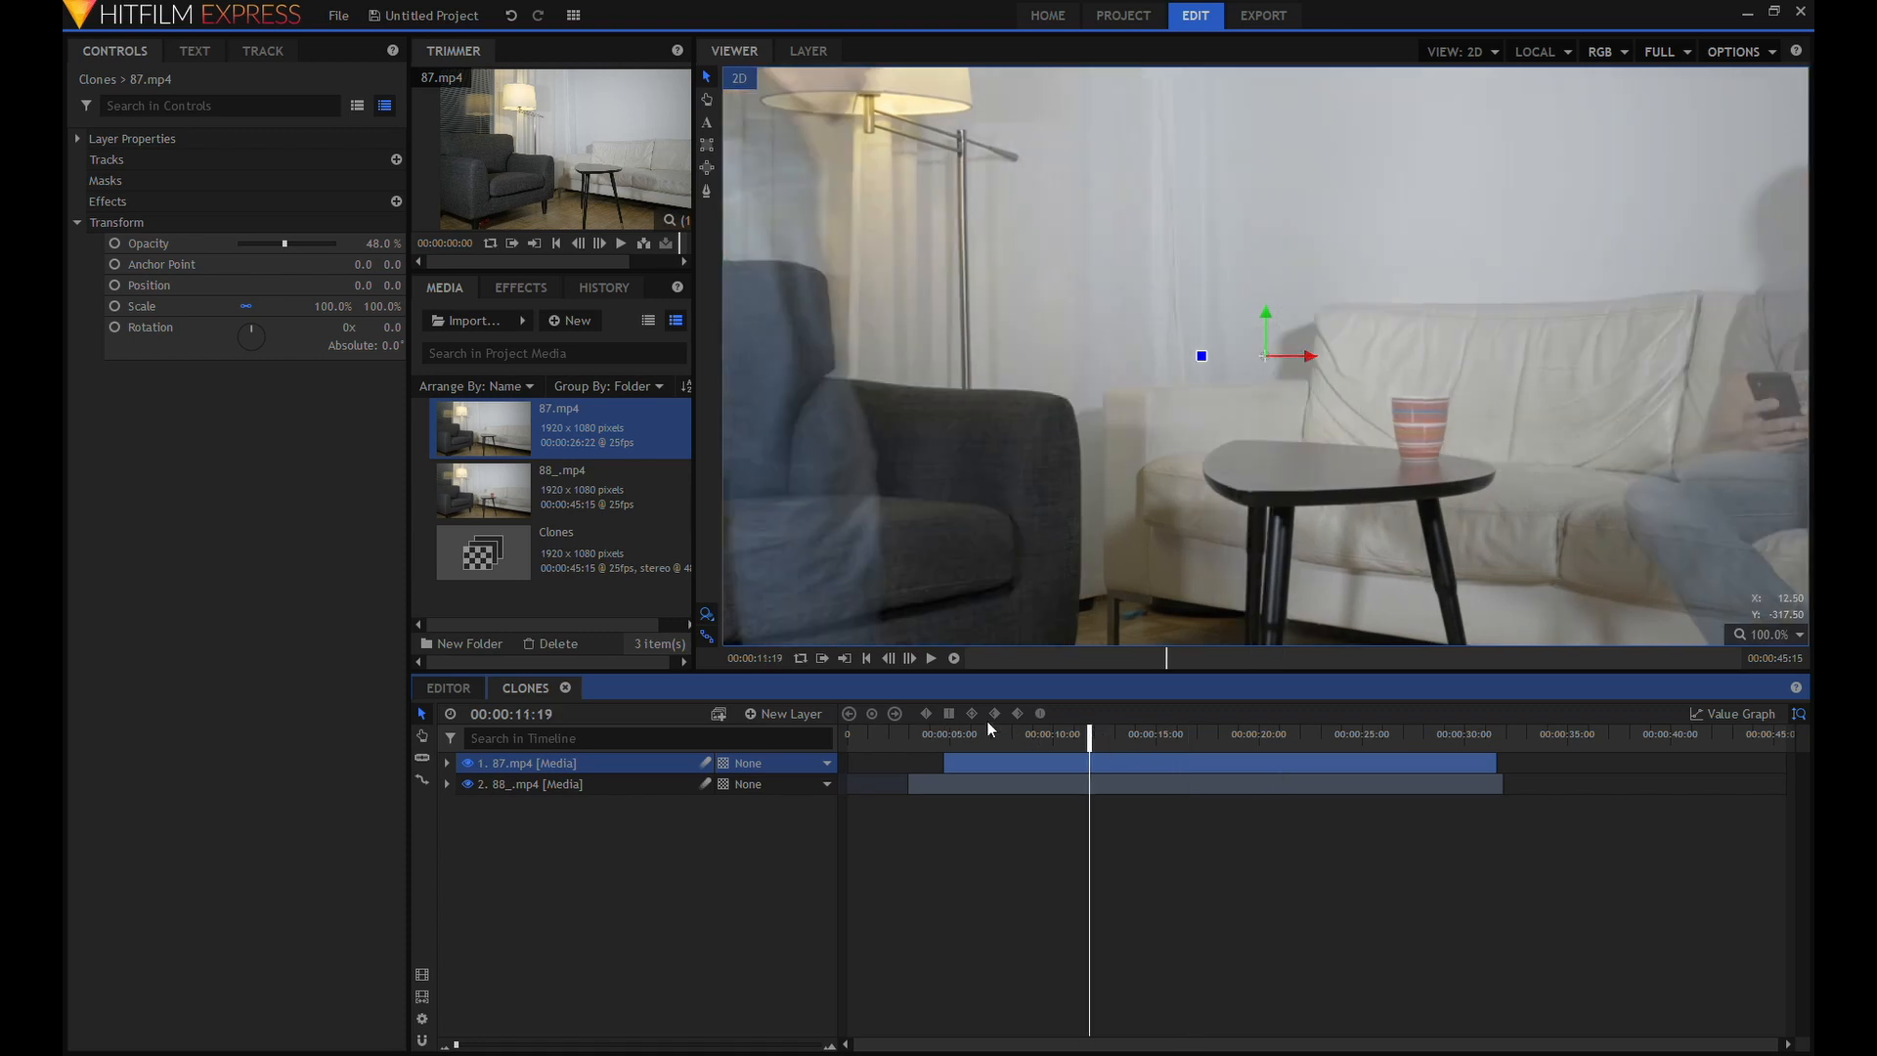
left_click(930, 665)
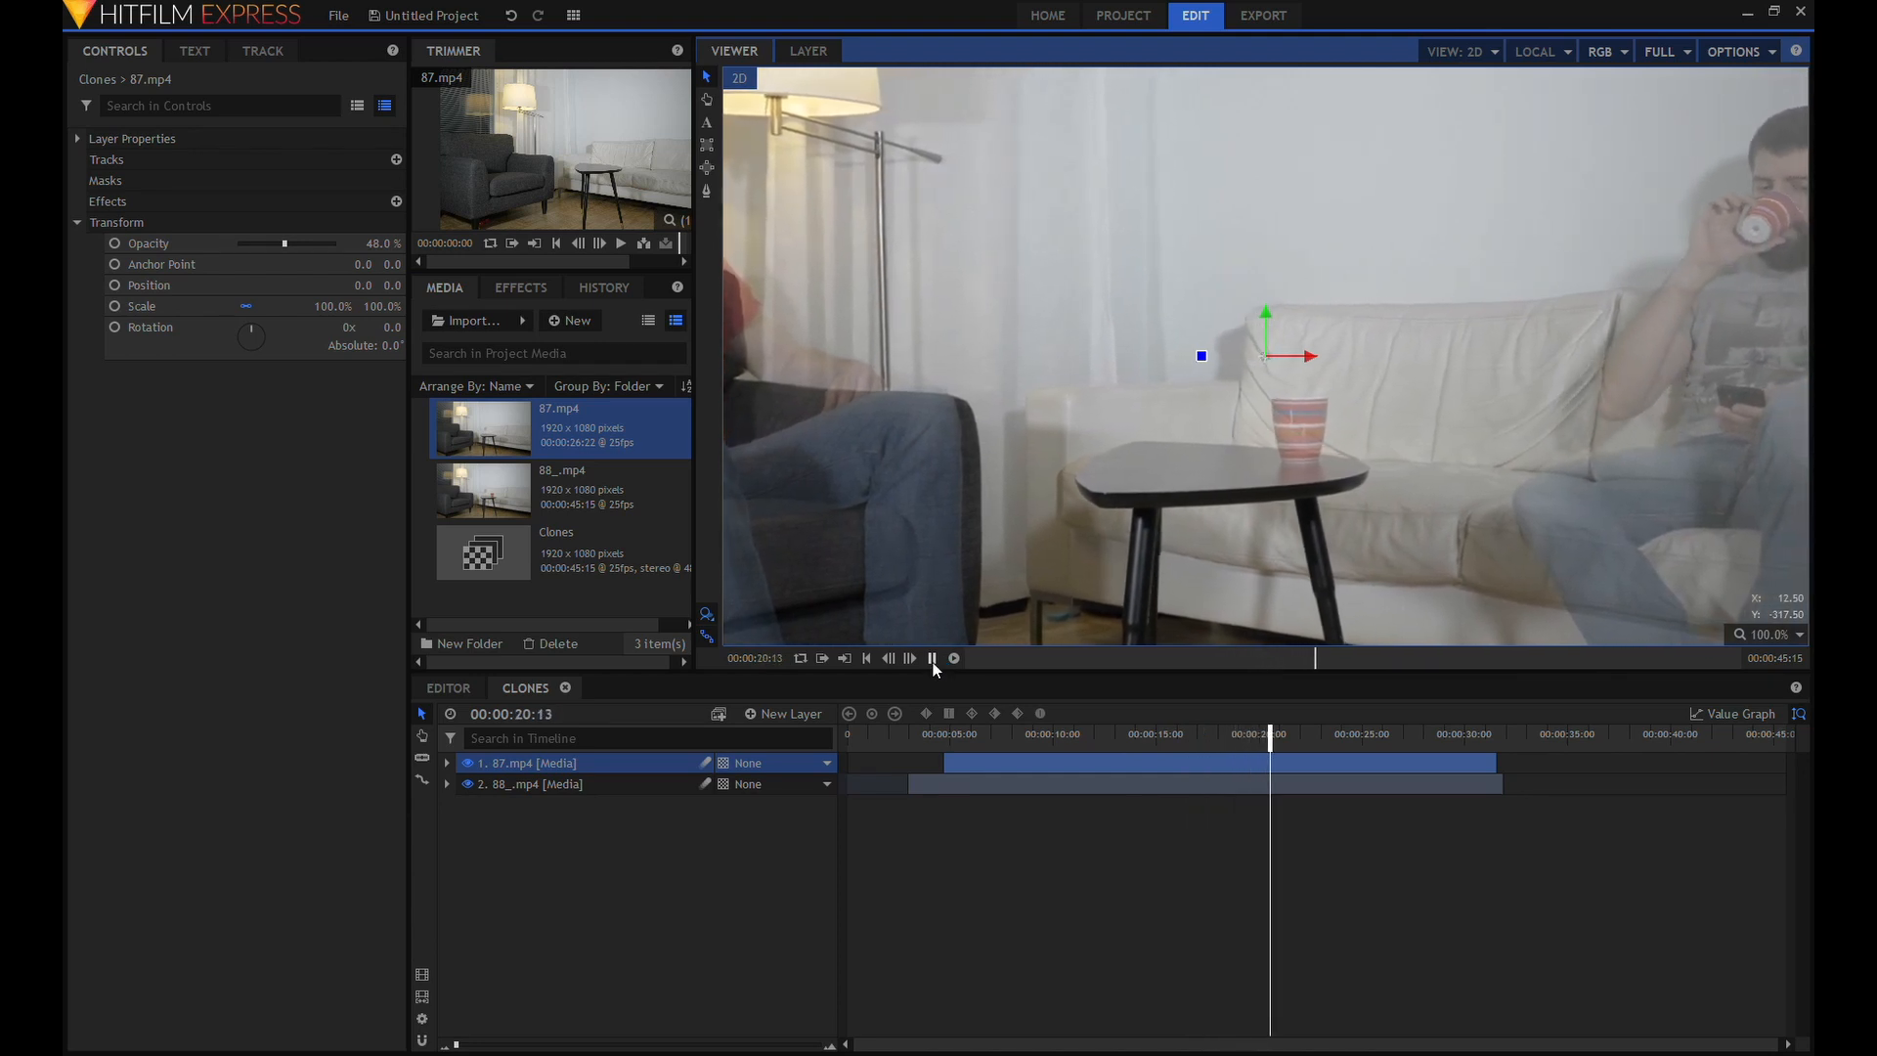
left_click(931, 659)
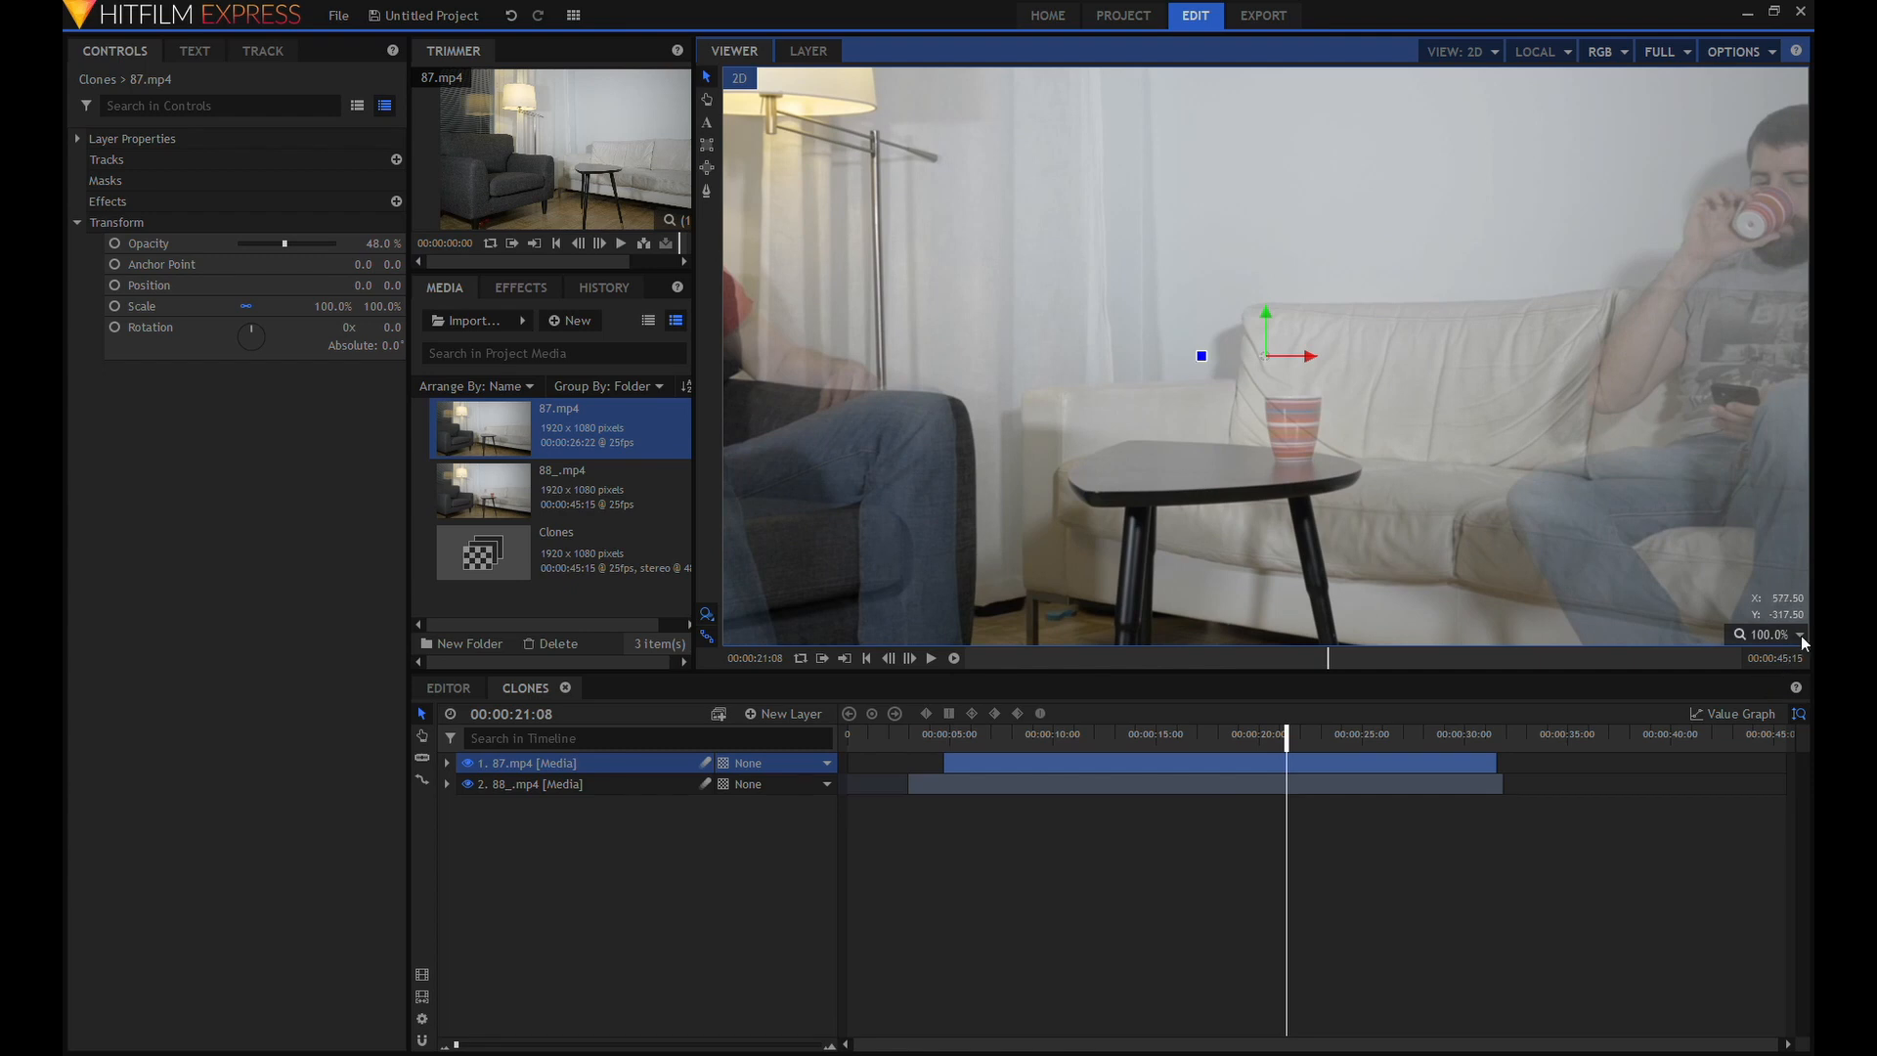
key("minus")
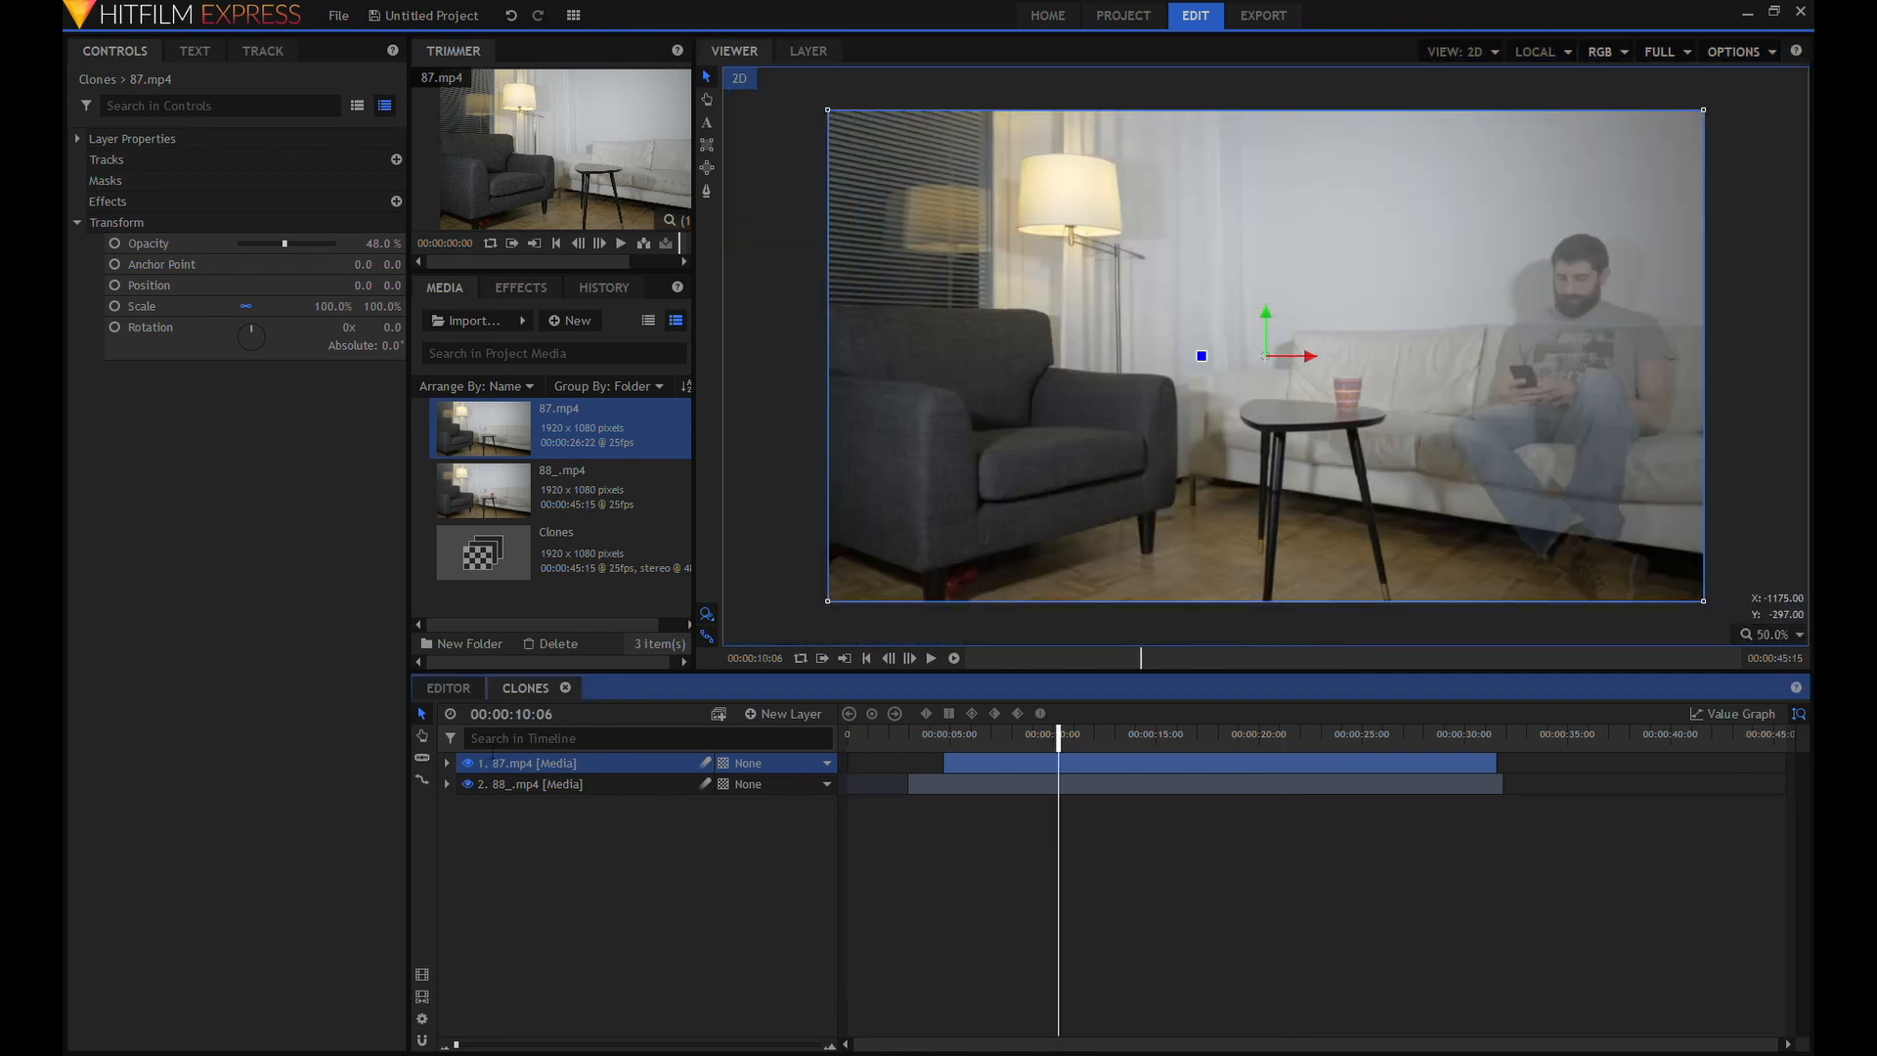
left_click_drag(283, 244, 432, 244)
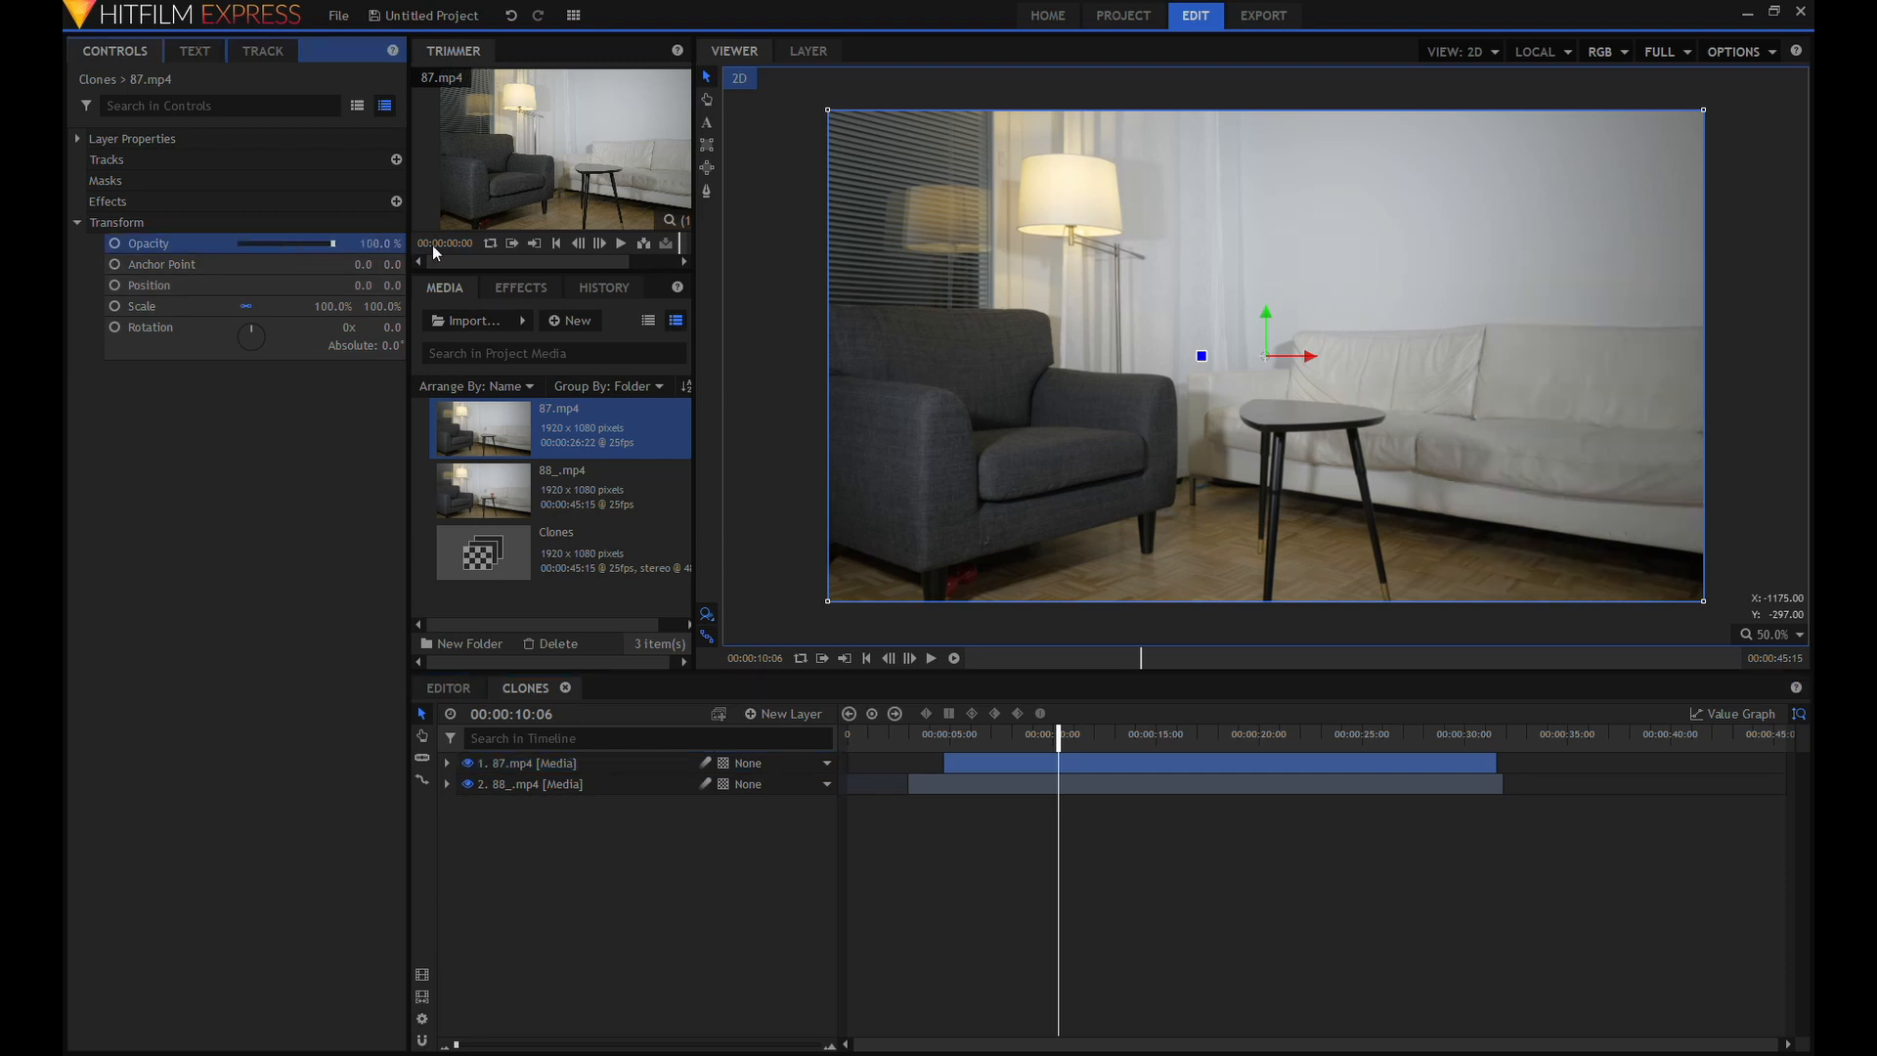
Draw a closed freehand mask on the 88_.mp4 layer, running down past the table and enclosing the sofa side of the frame.
left_click(620, 787)
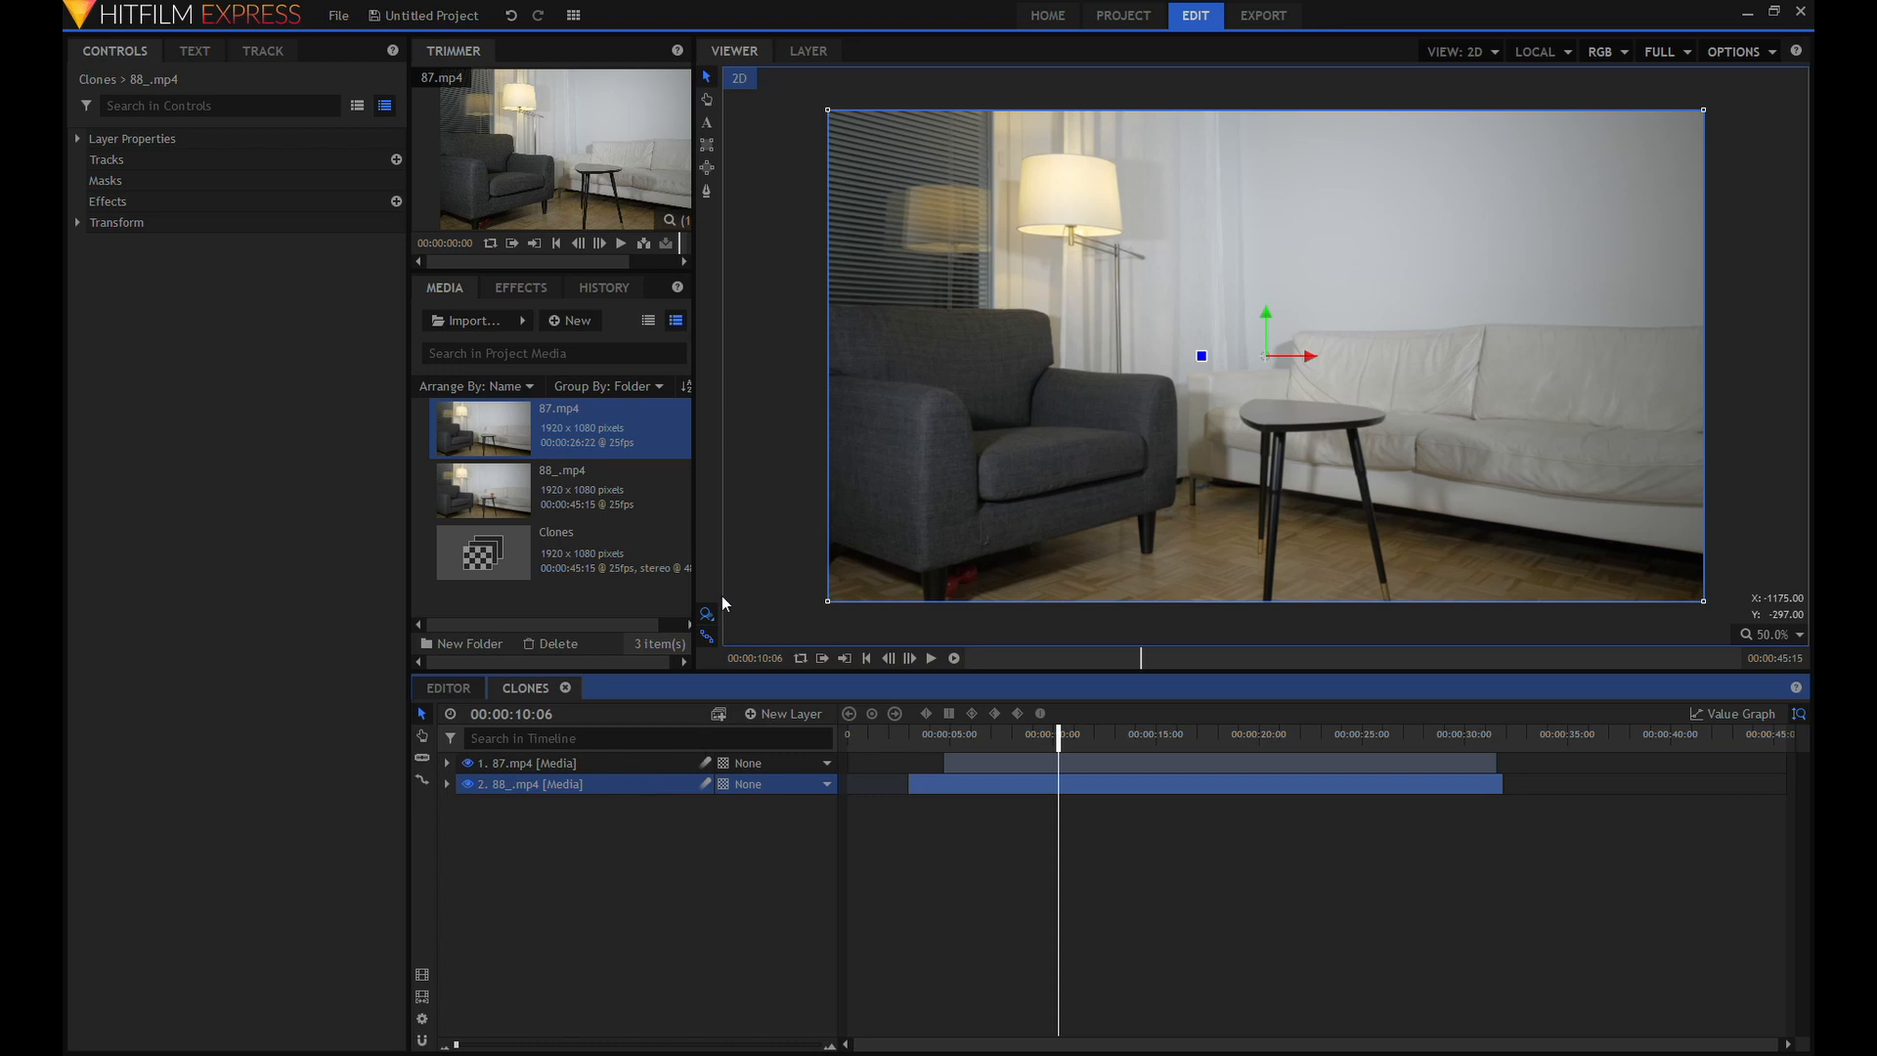
left_click(708, 191)
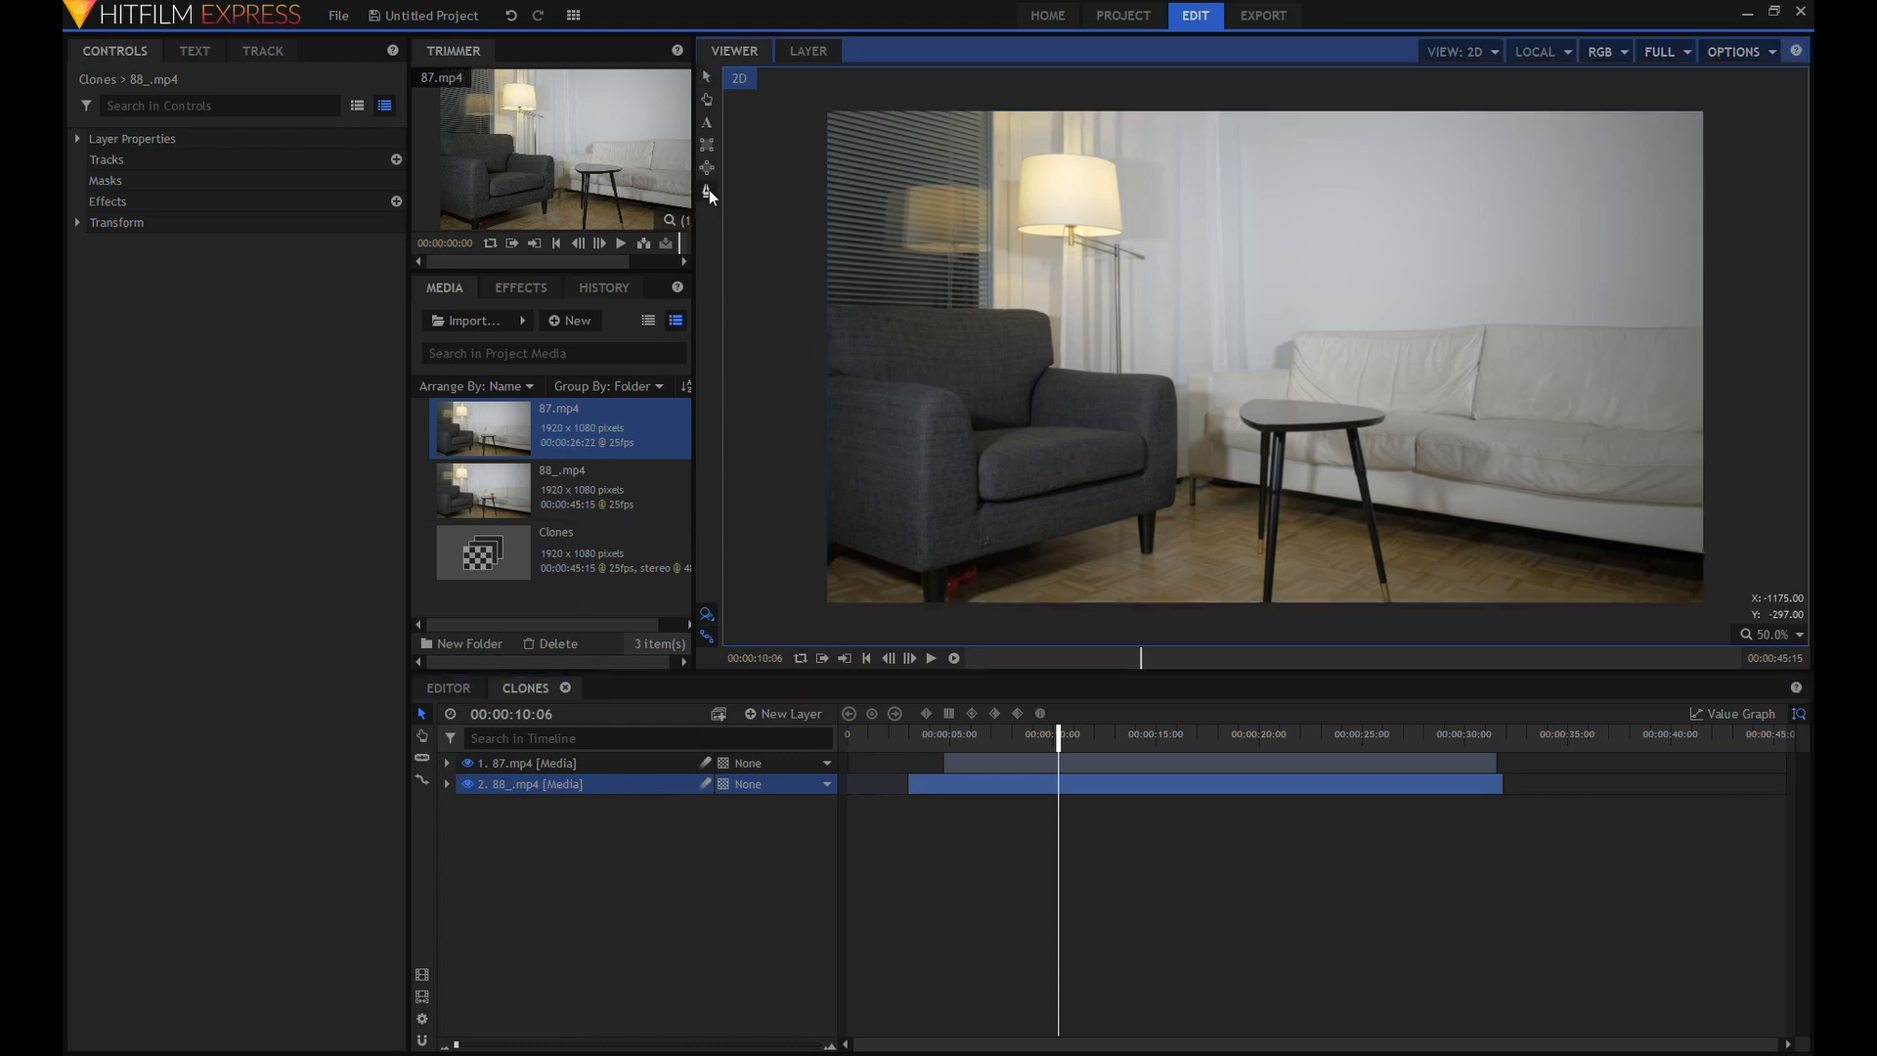
left_click(1392, 92)
left_click(1374, 250)
left_click(1355, 472)
left_click(1377, 621)
left_click(1710, 617)
left_click(1726, 87)
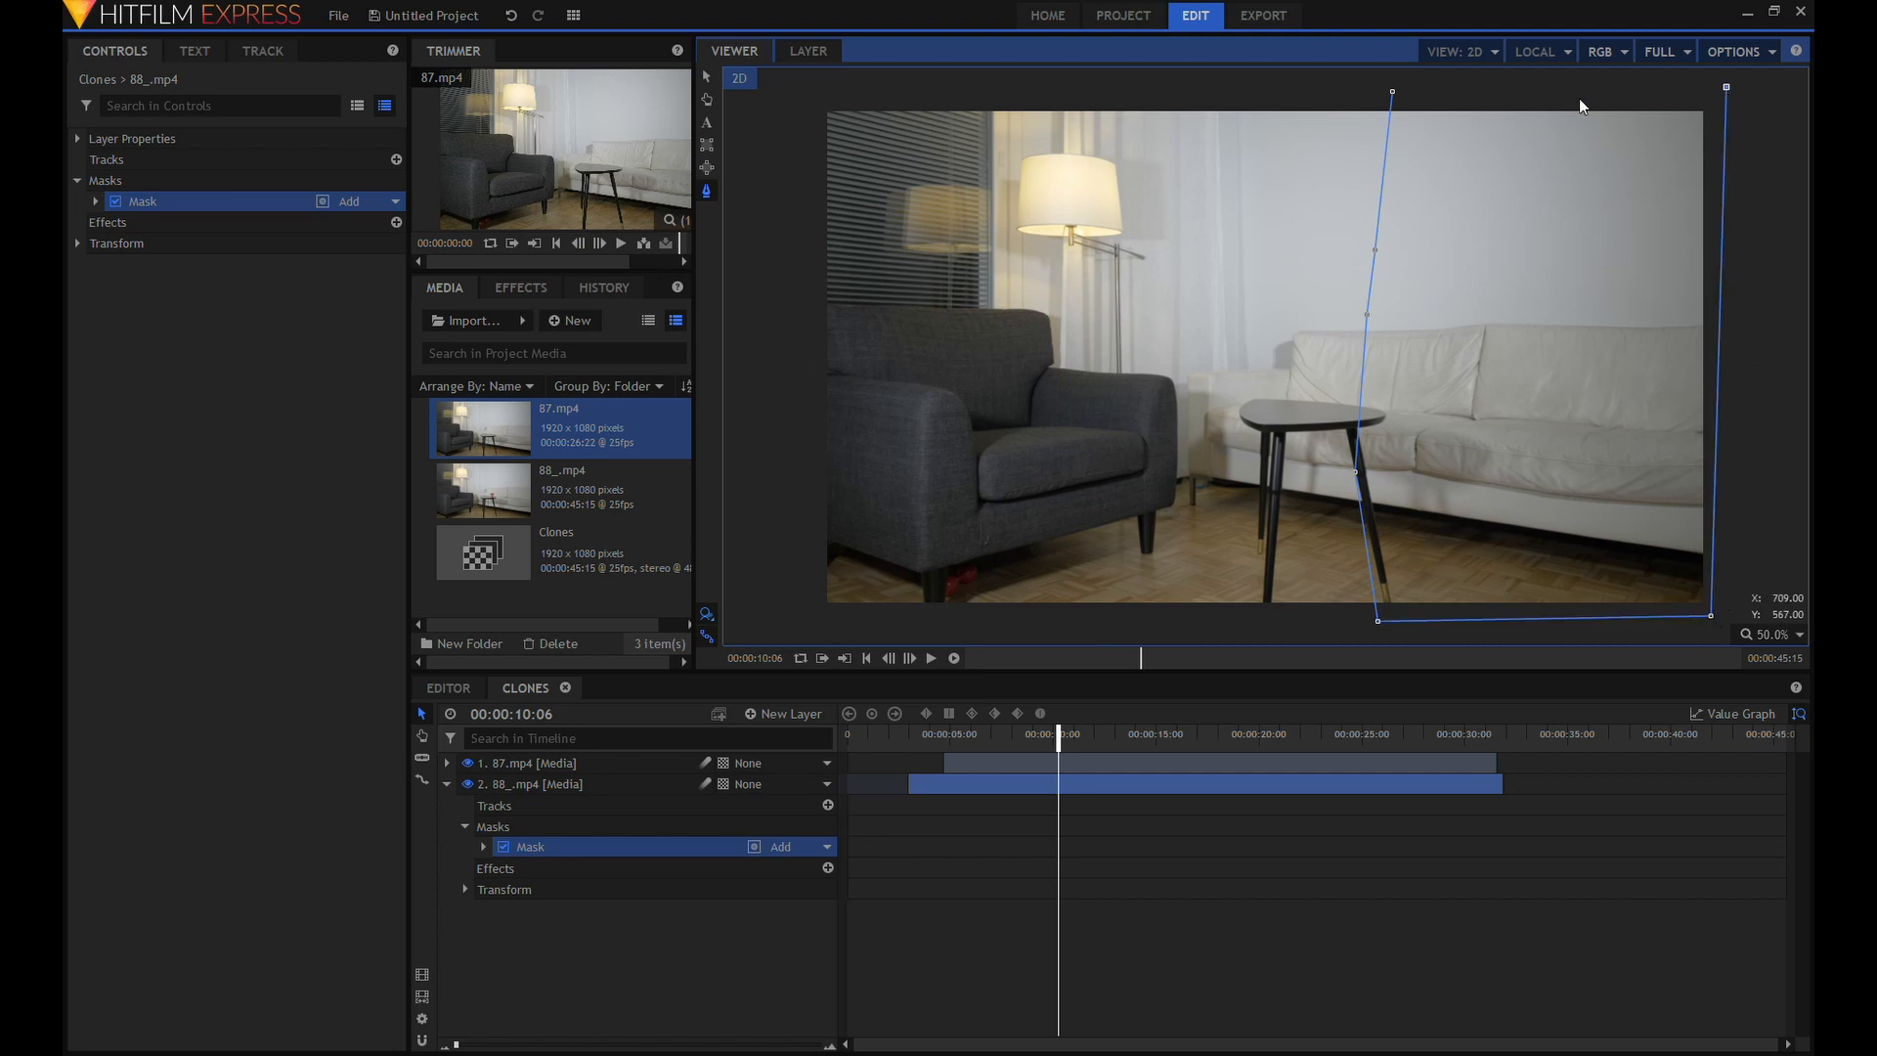
left_click(1392, 92)
left_click(736, 911)
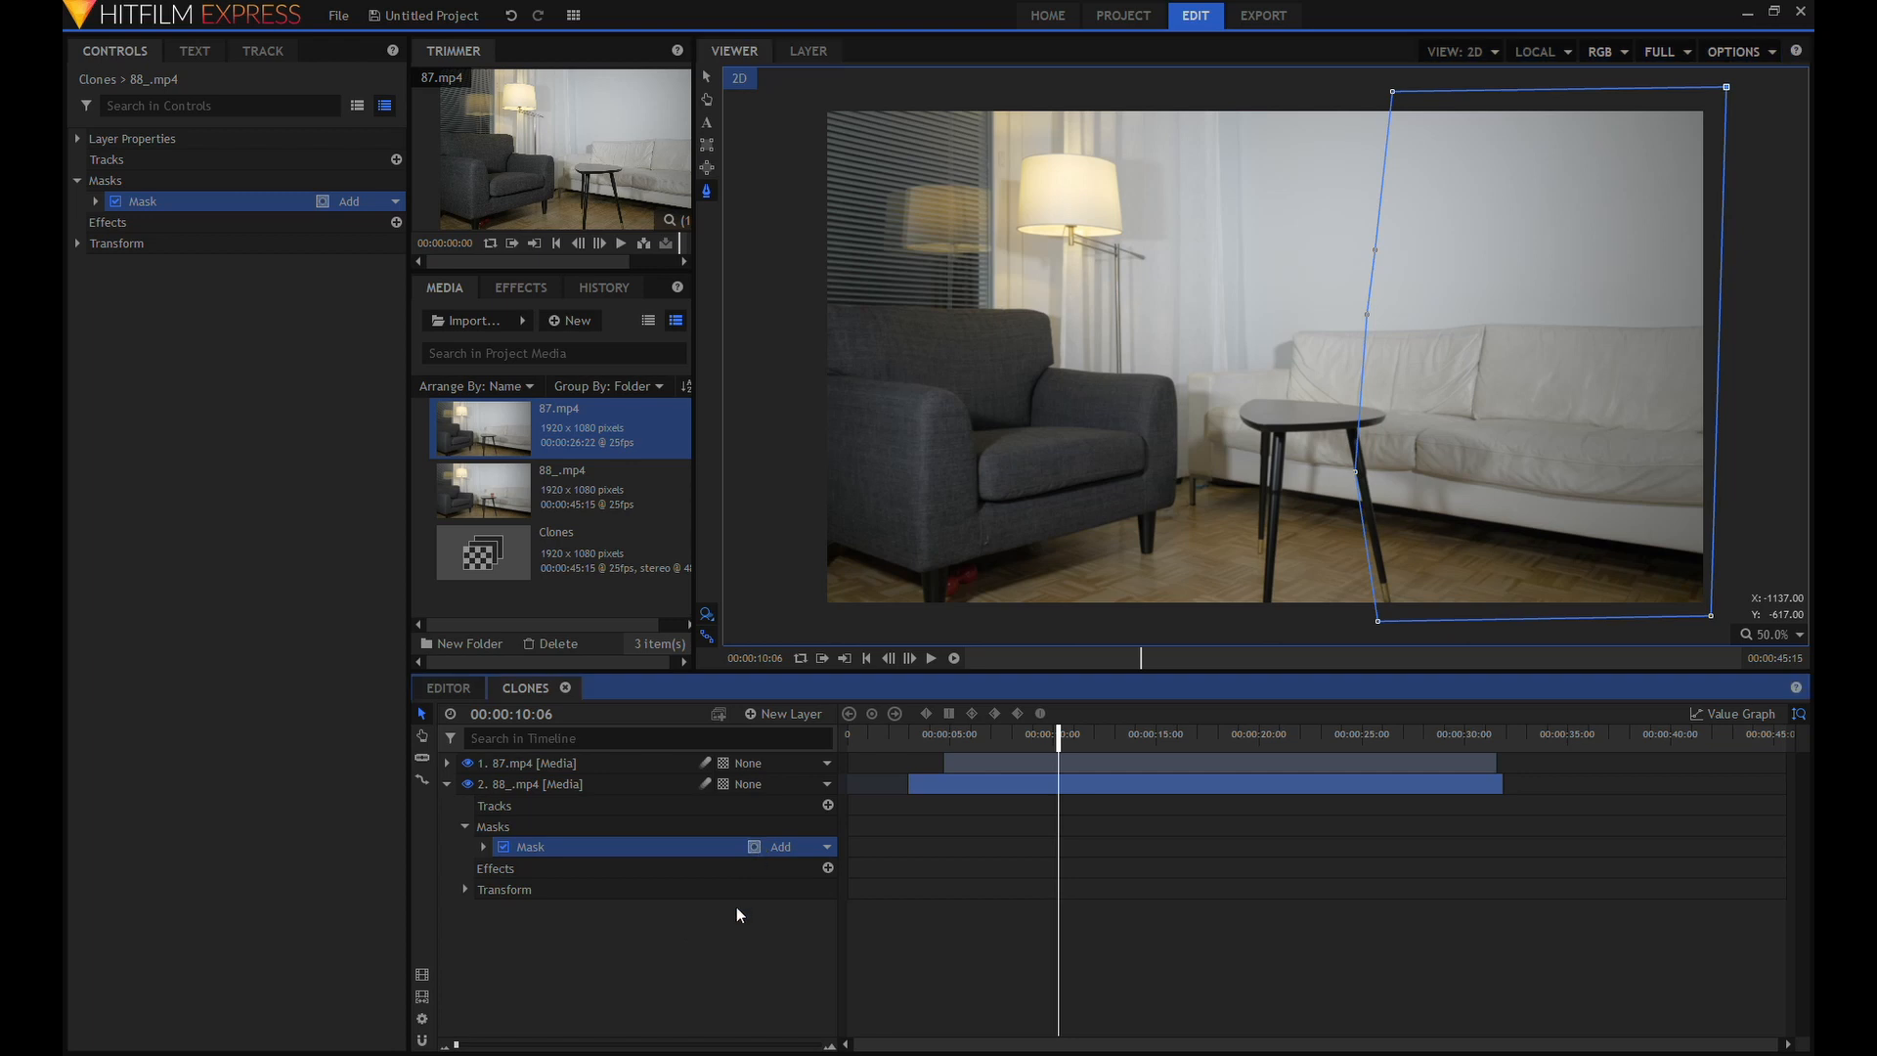
Transfer the mask from the 88_.mp4 layer to the 87.mp4 layer and play the composition up to 00:00:12:16.
left_click_drag(542, 848, 556, 759)
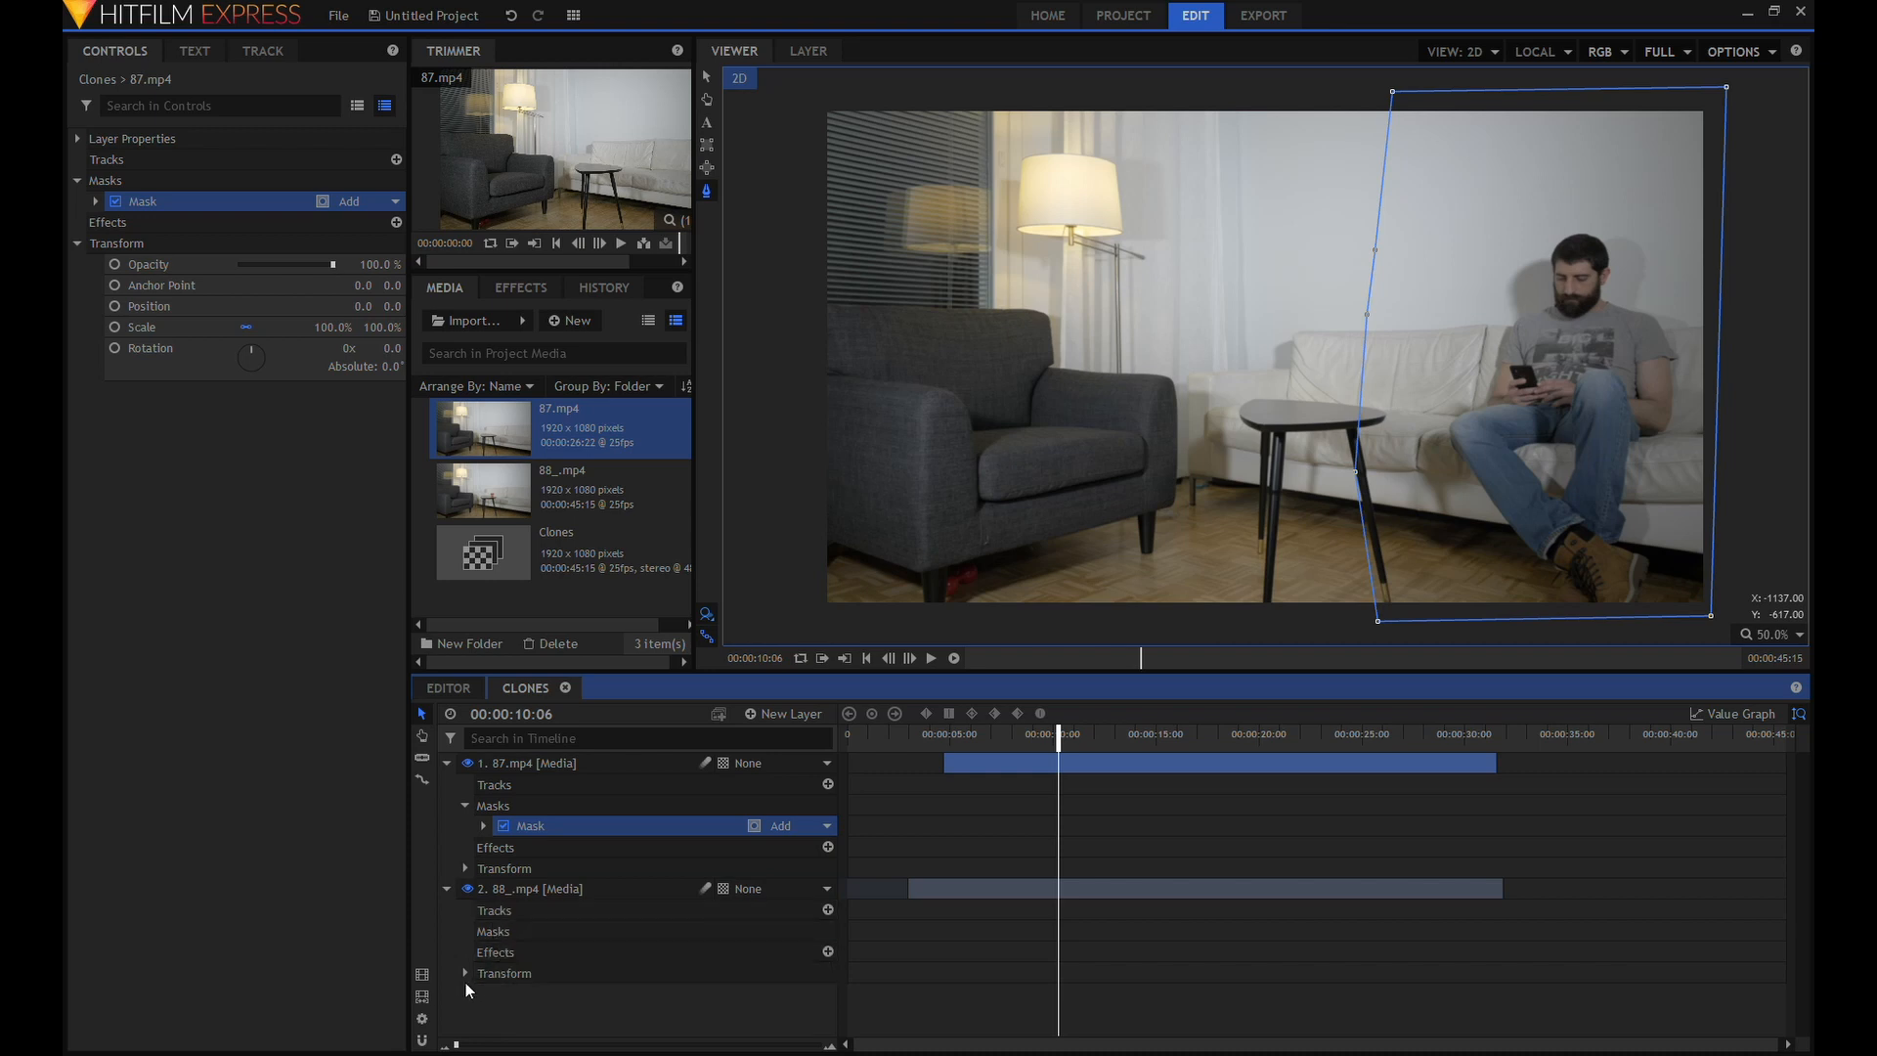
left_click(445, 888)
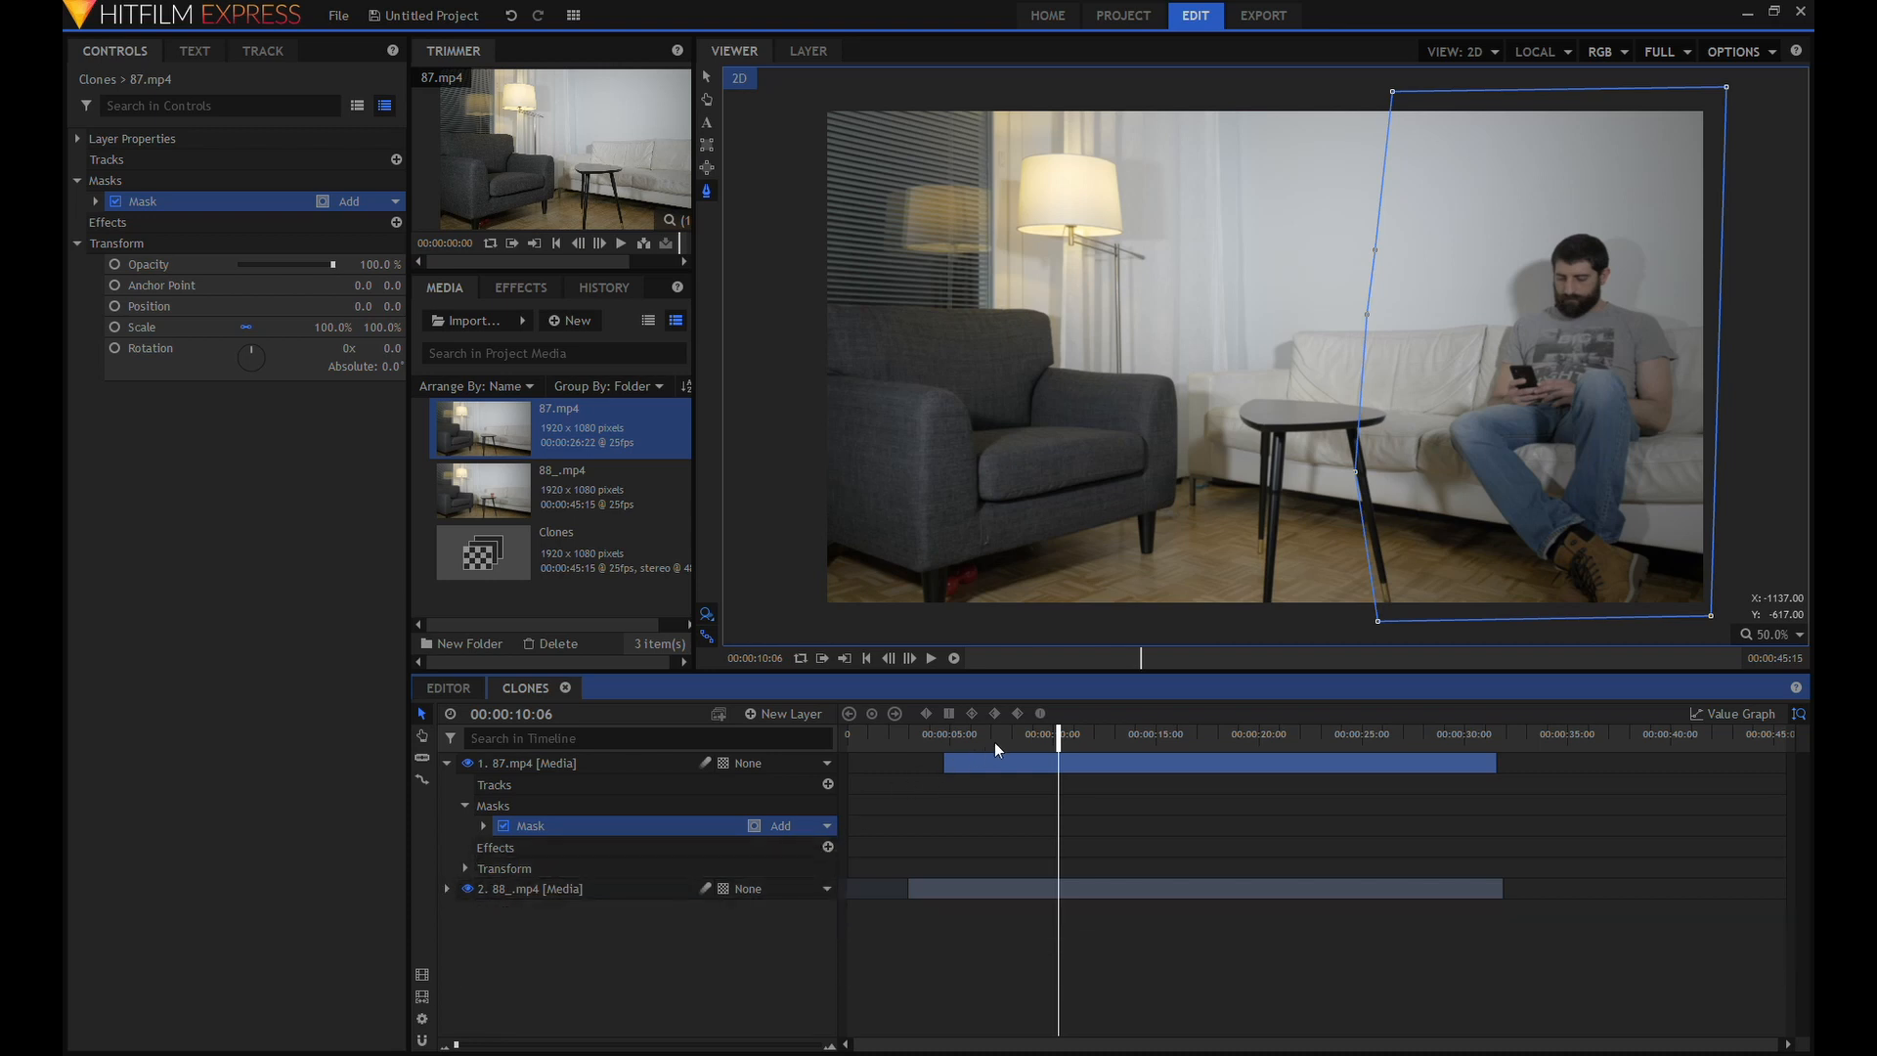
mouse_move(1065, 736)
left_mouse_down()
mouse_move(1251, 733)
mouse_move(1066, 736)
left_mouse_up()
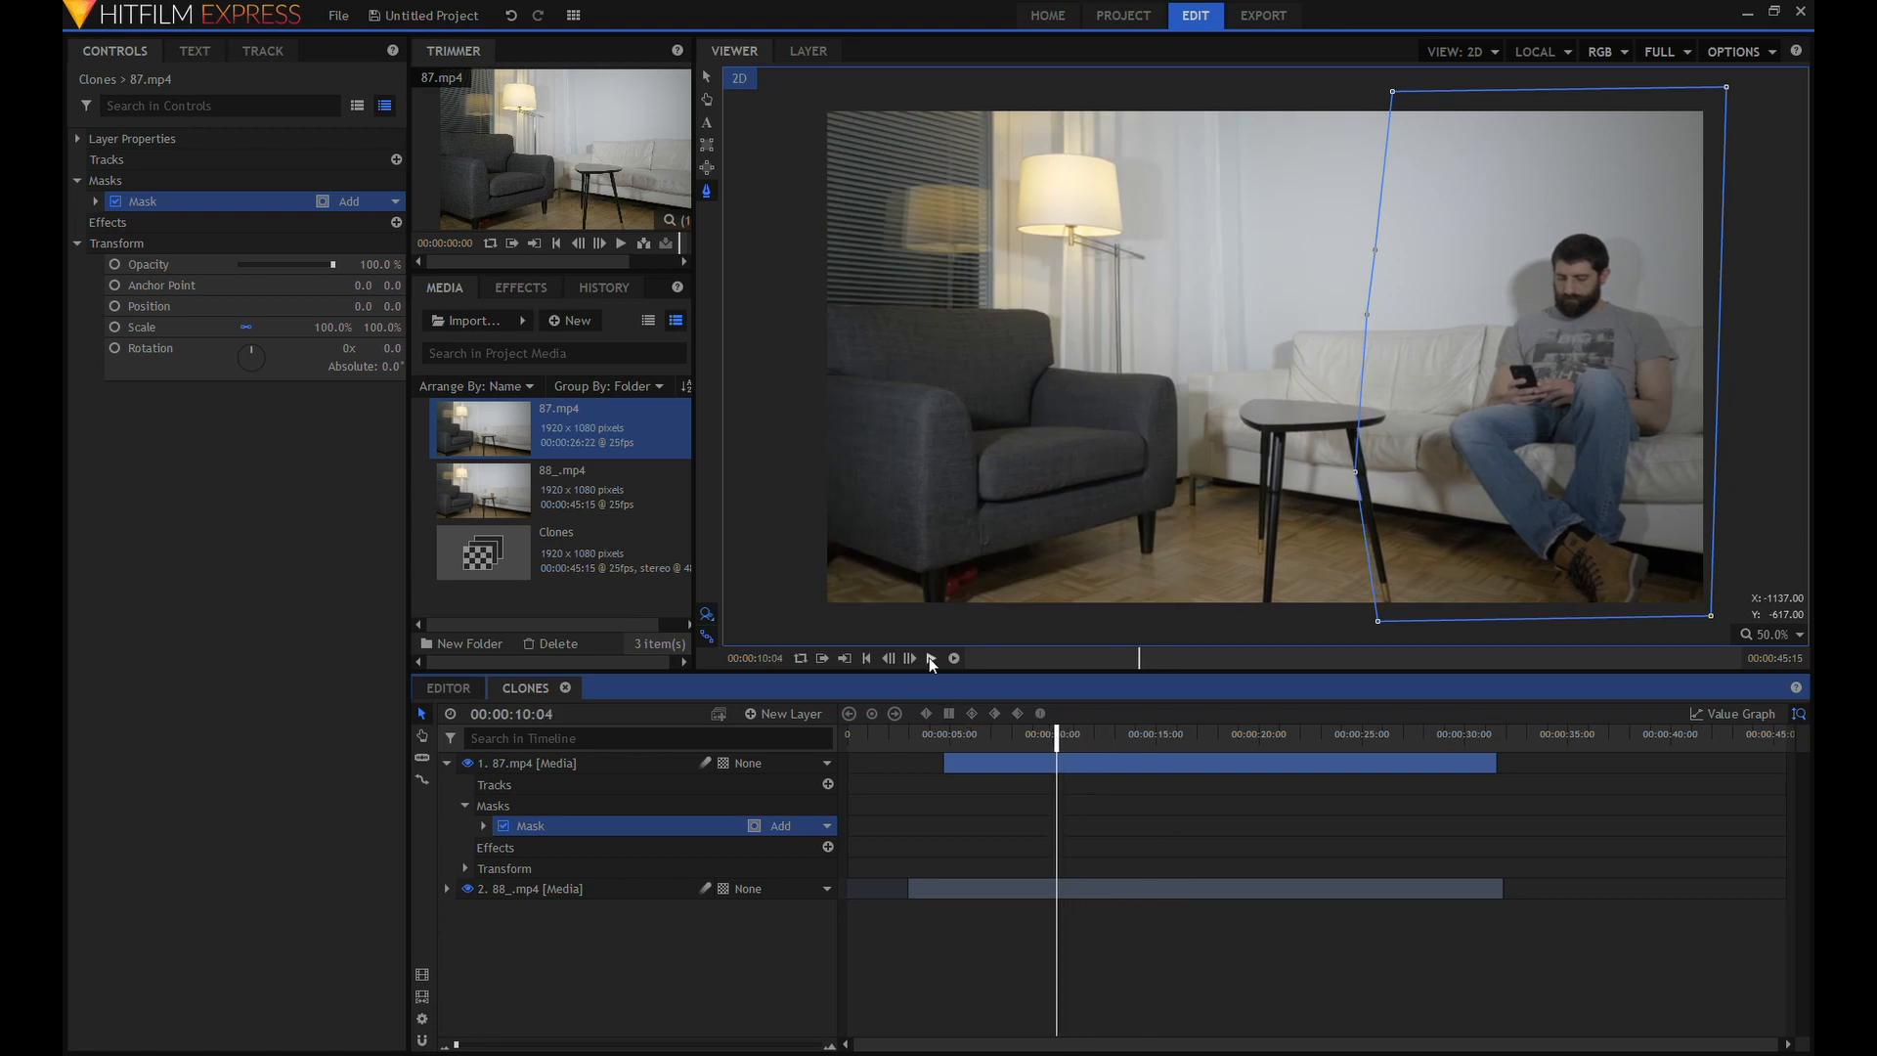
left_click(931, 656)
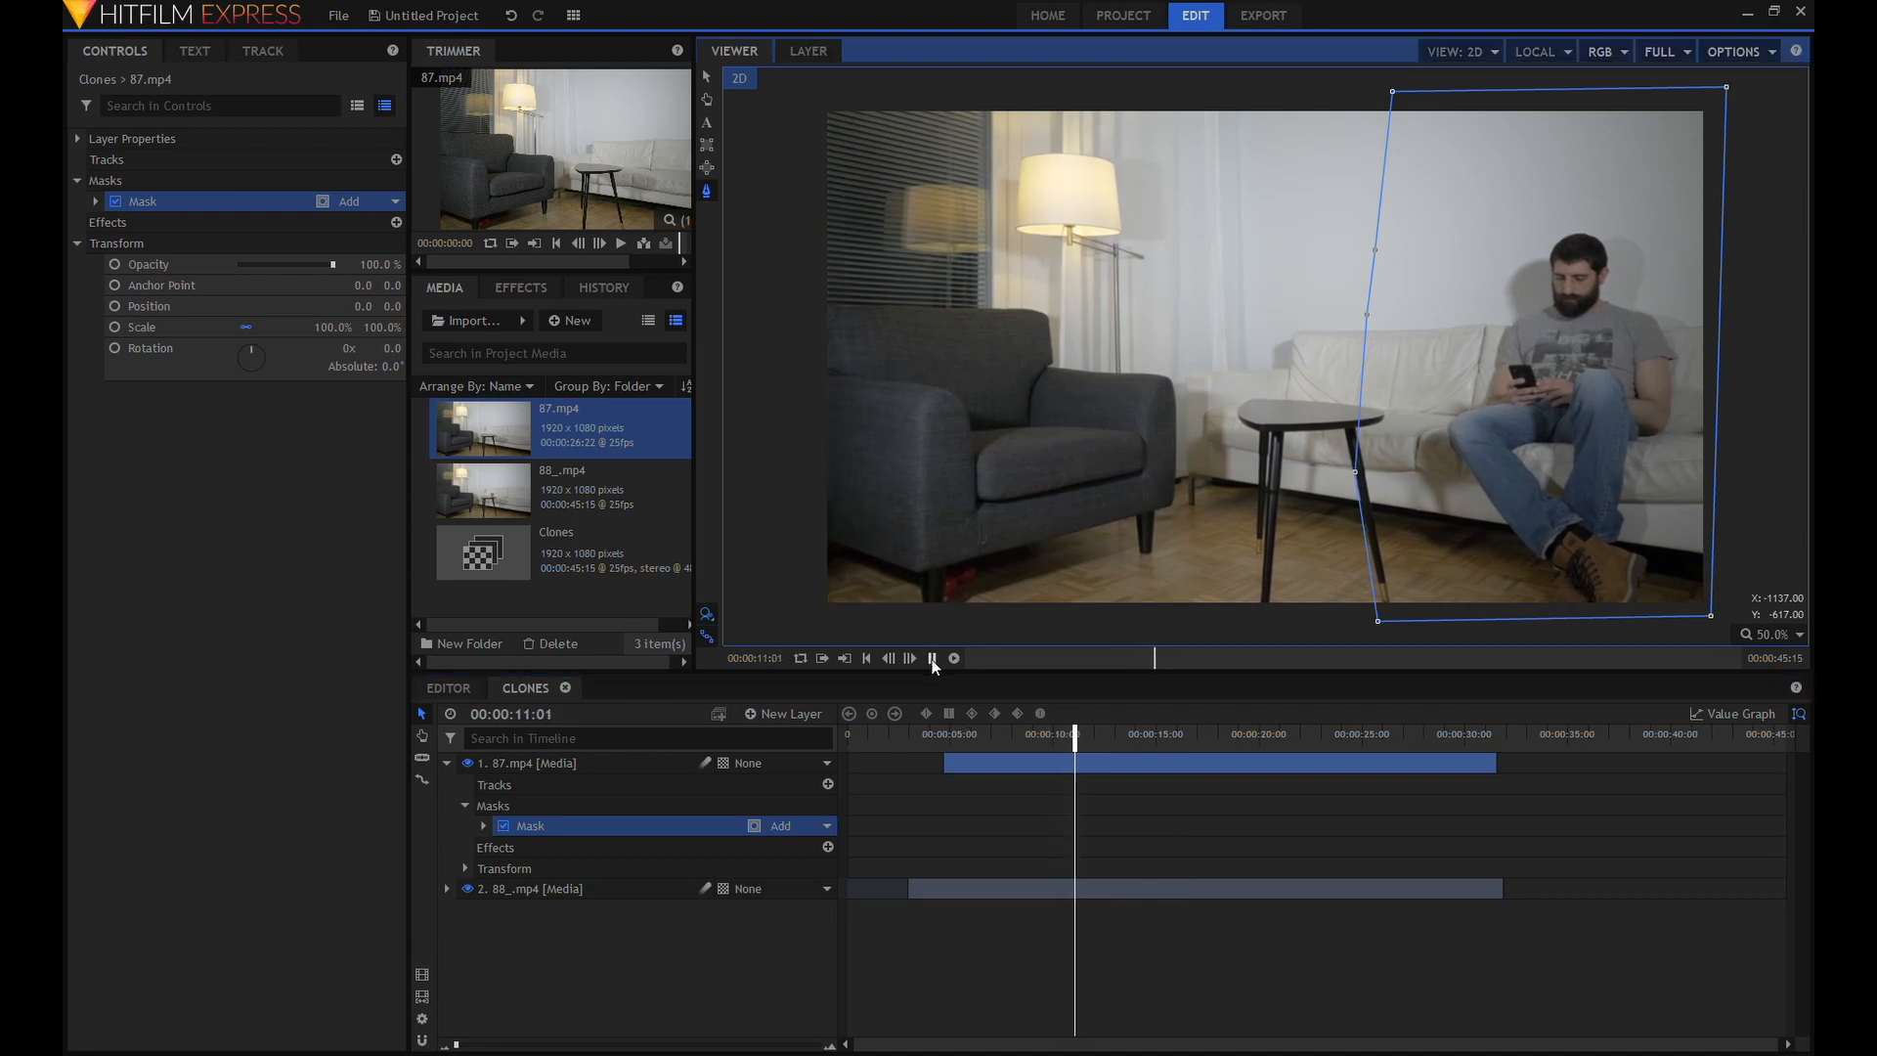
left_click(931, 658)
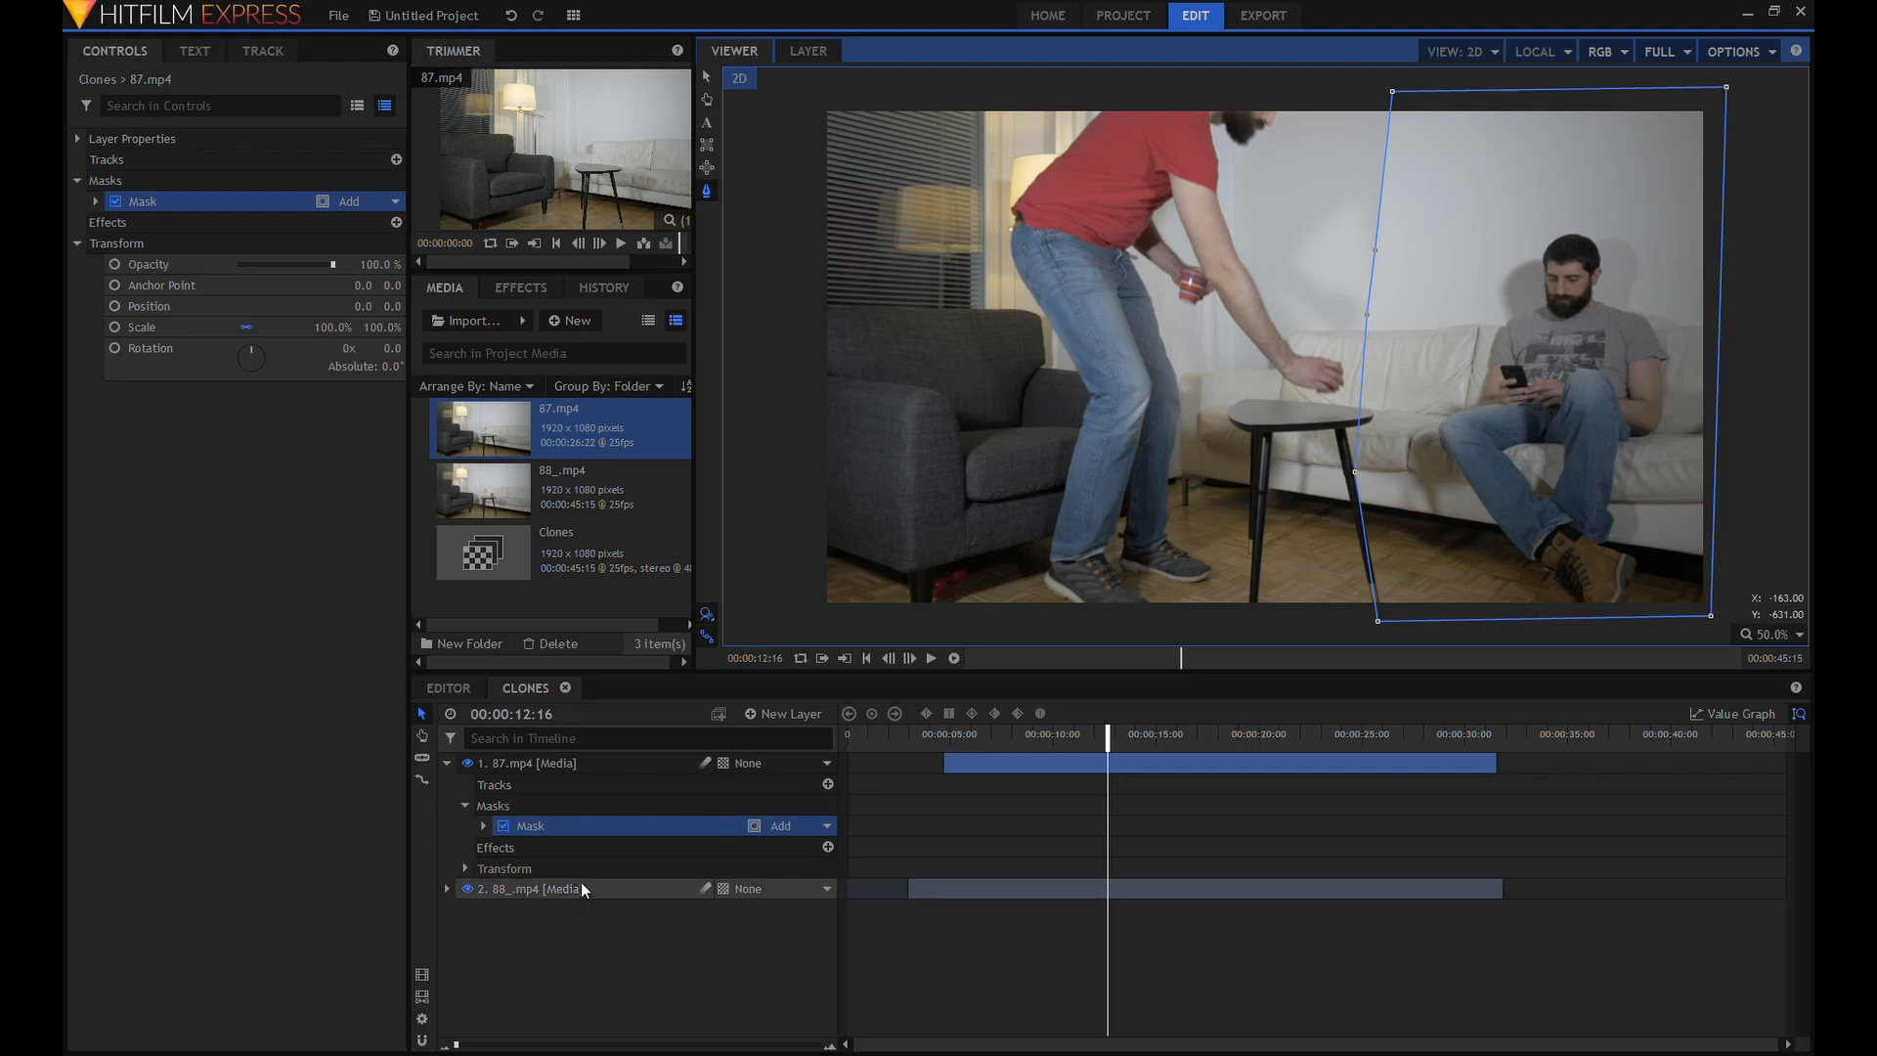
Enable keyframing for the Path of the 87.mp4 layer's mask at 00:00:12:16.
left_click(483, 826)
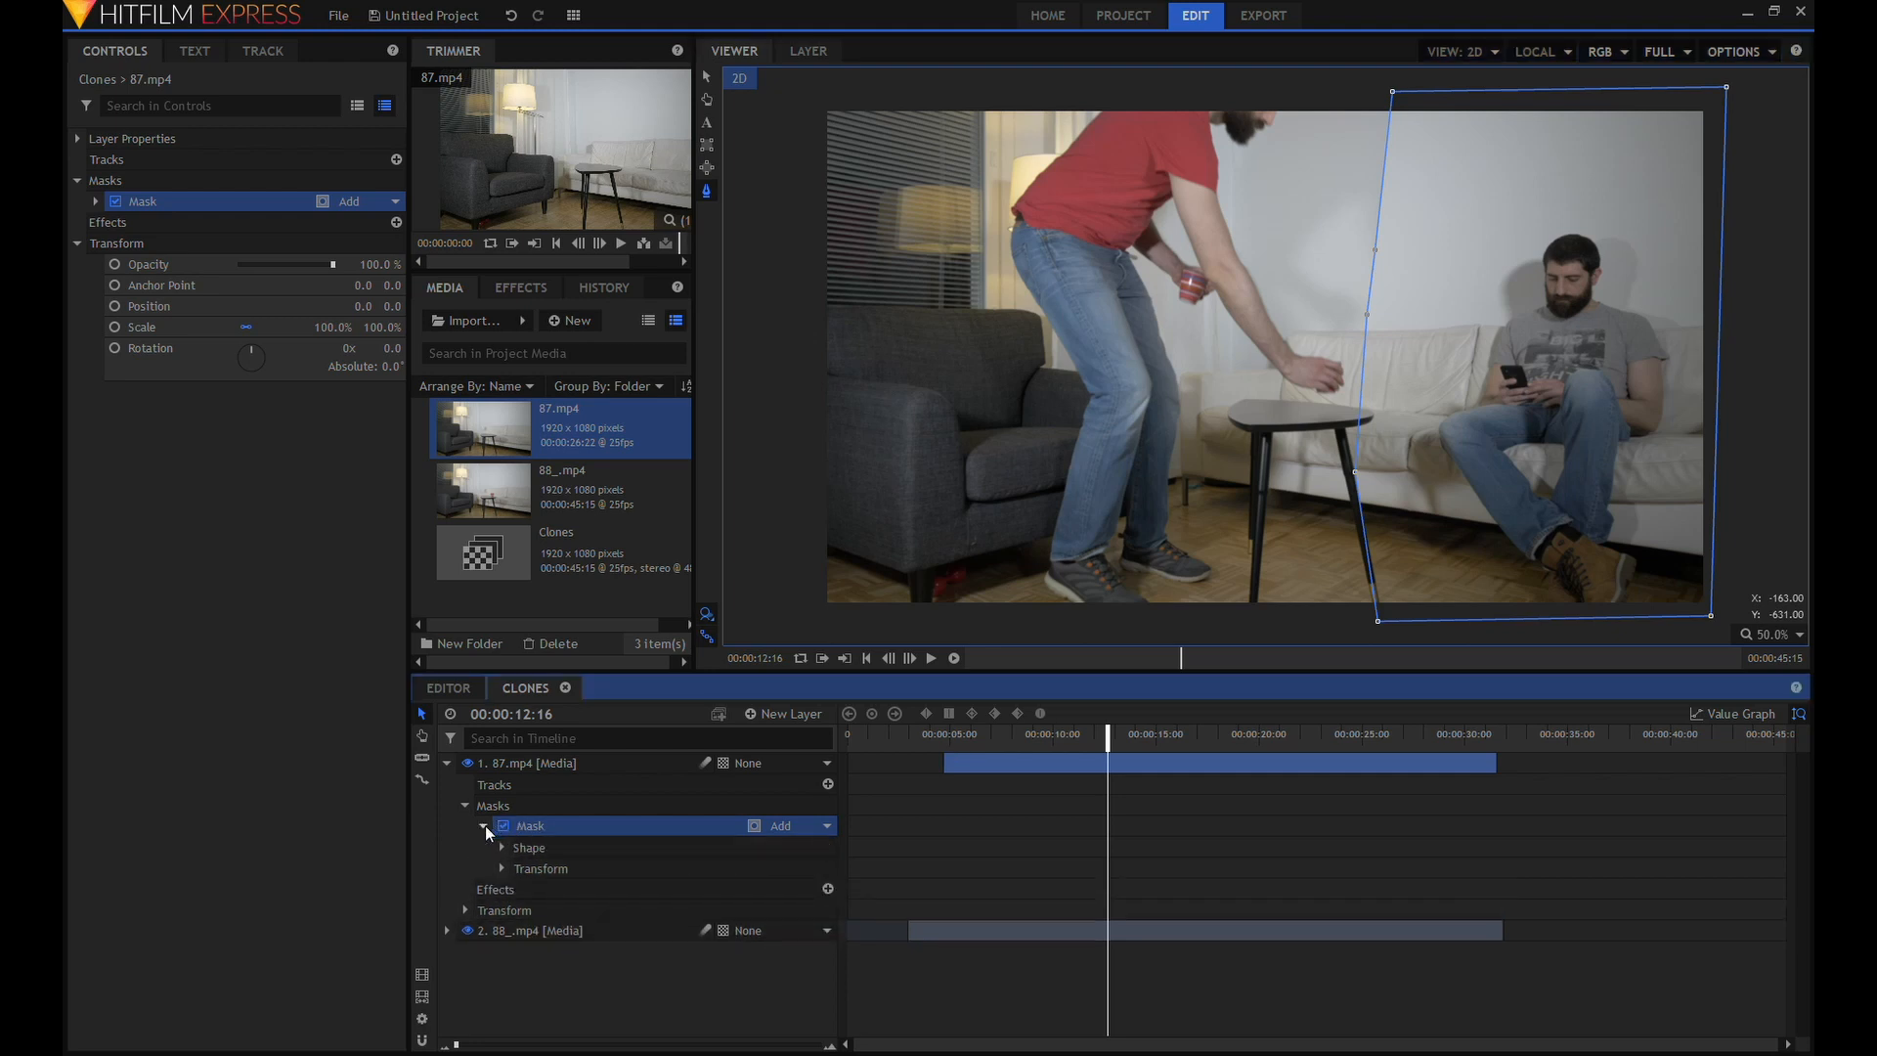
left_click(502, 866)
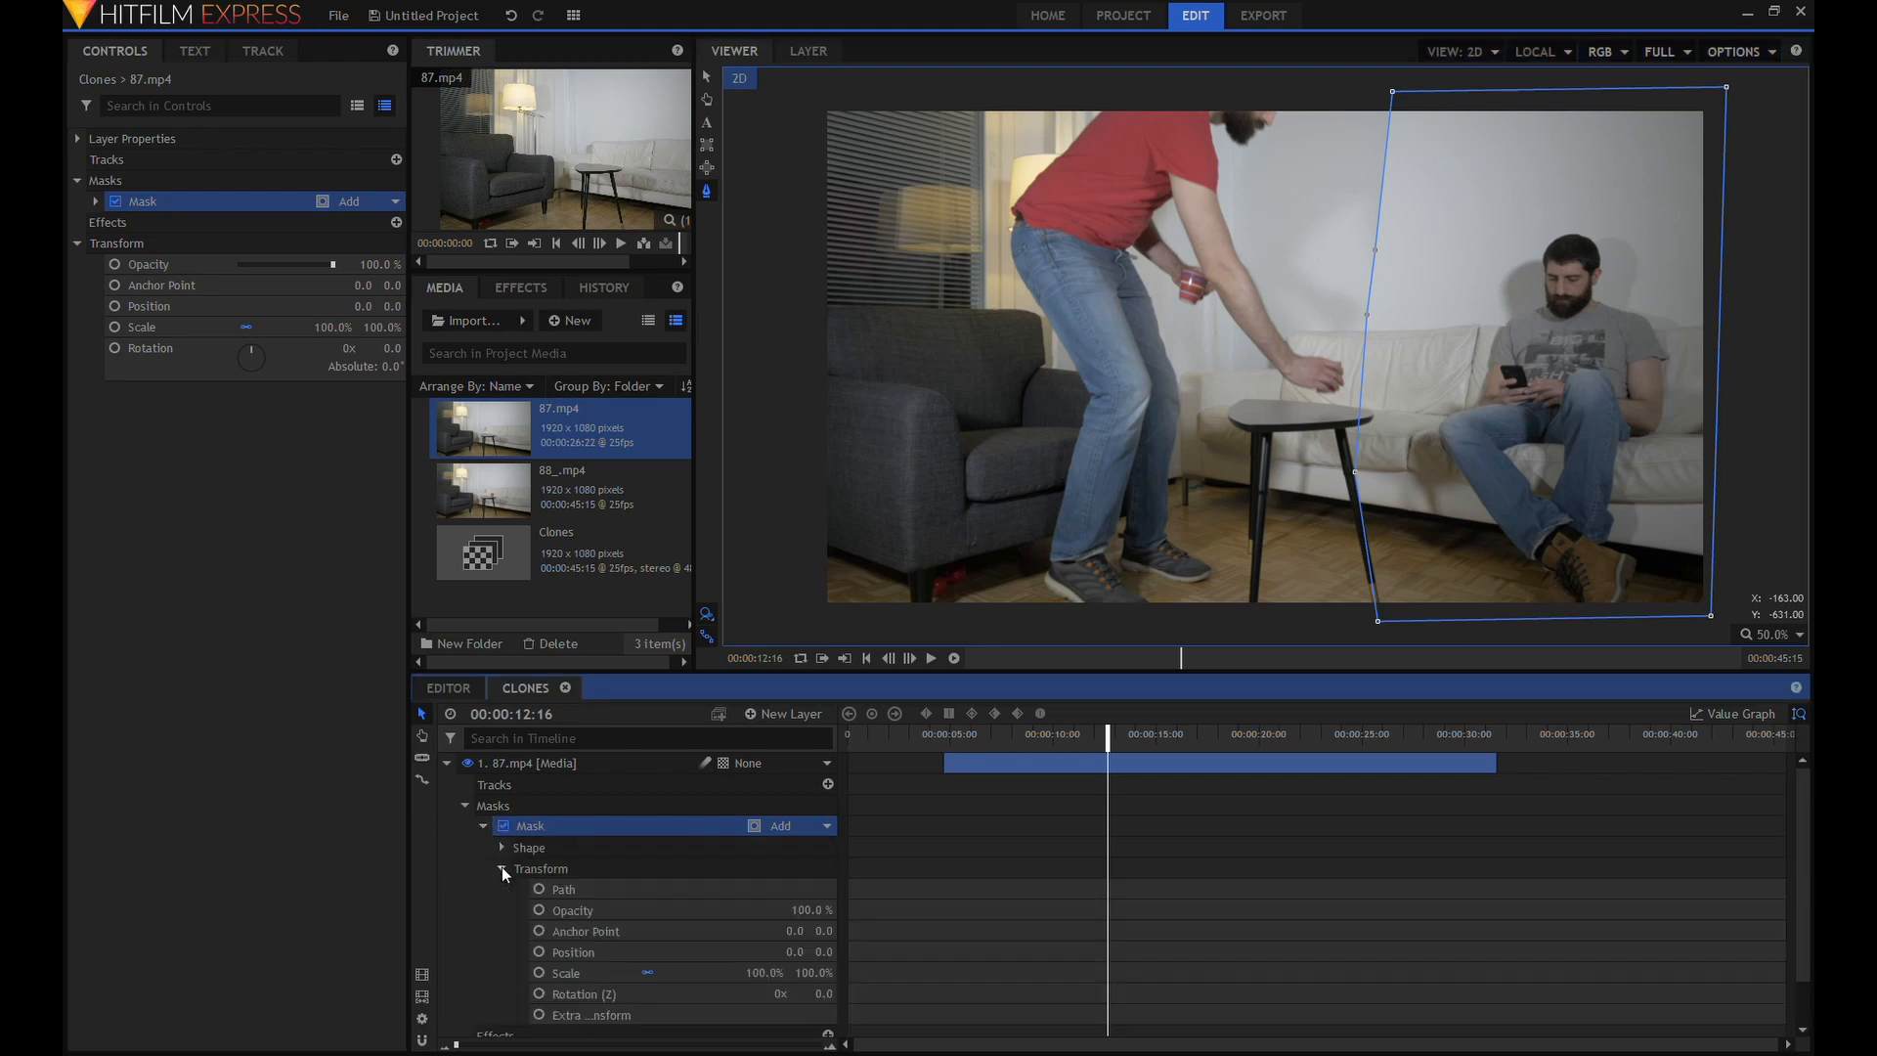
left_click(502, 867)
left_click(501, 867)
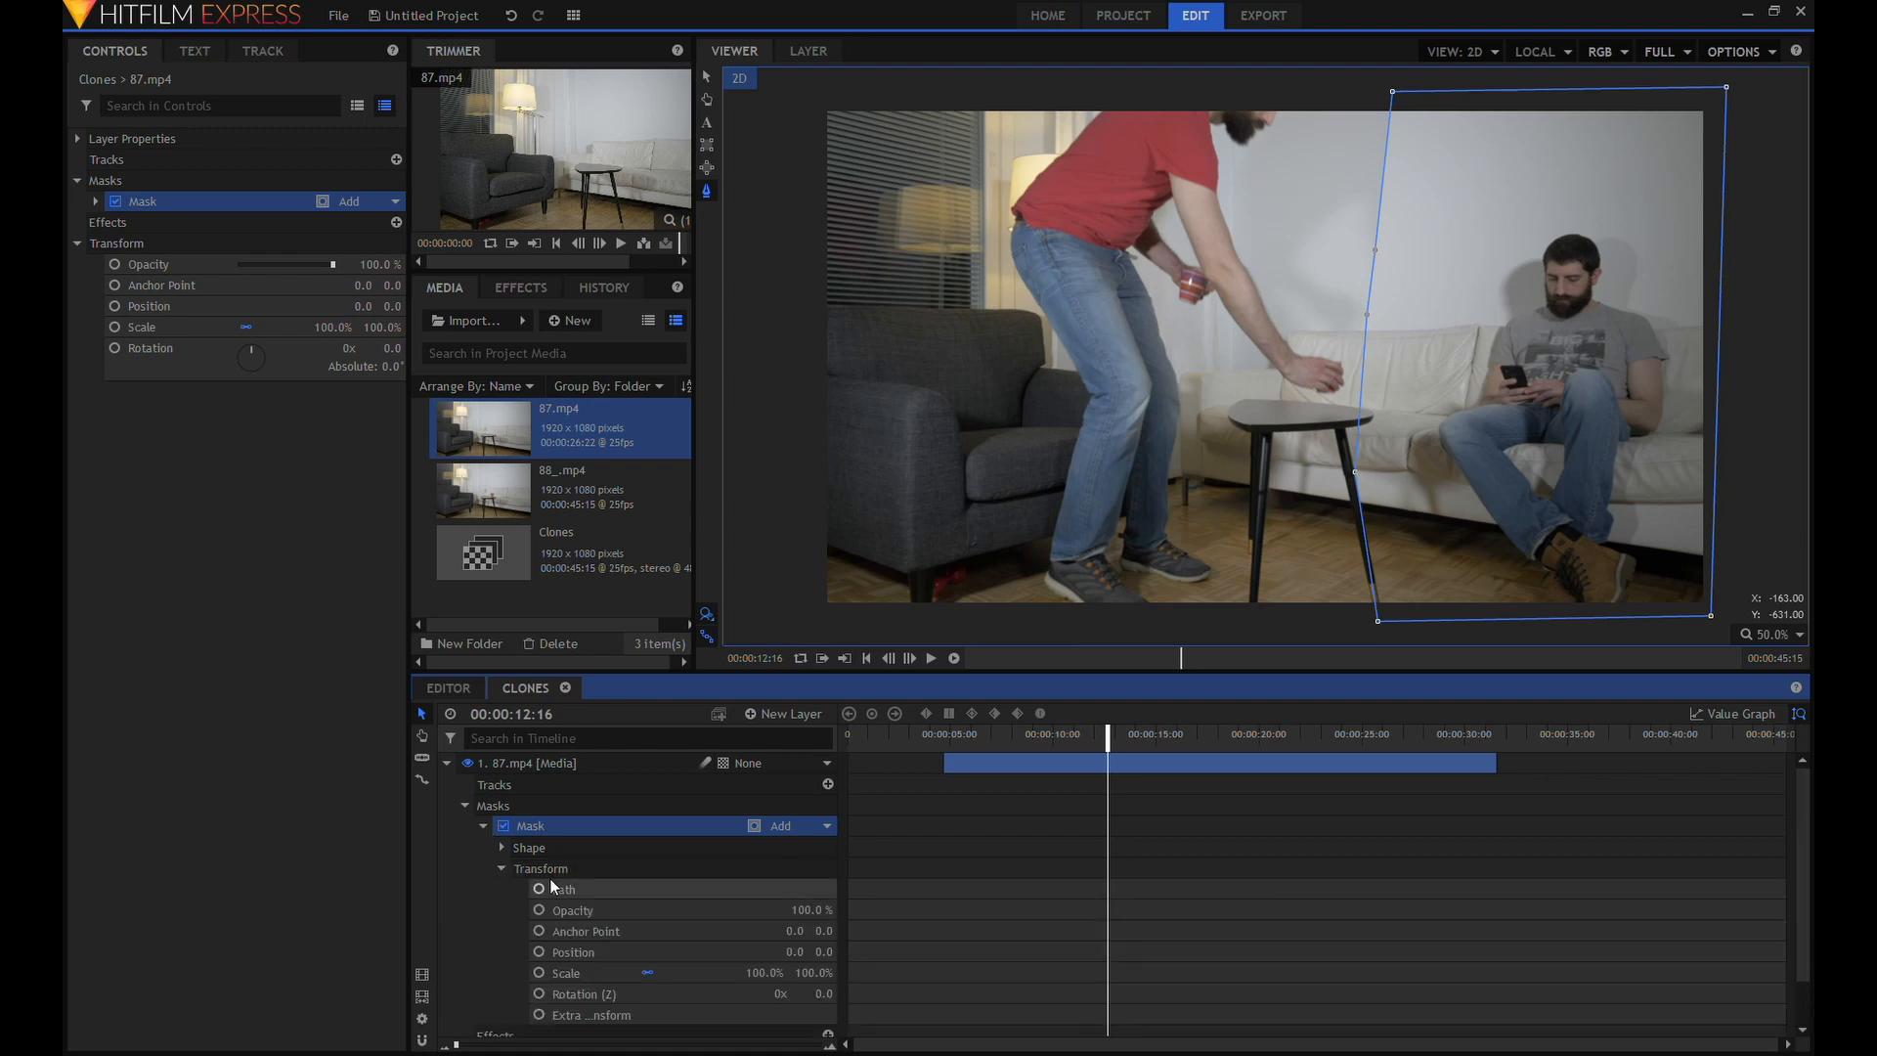
left_click(539, 888)
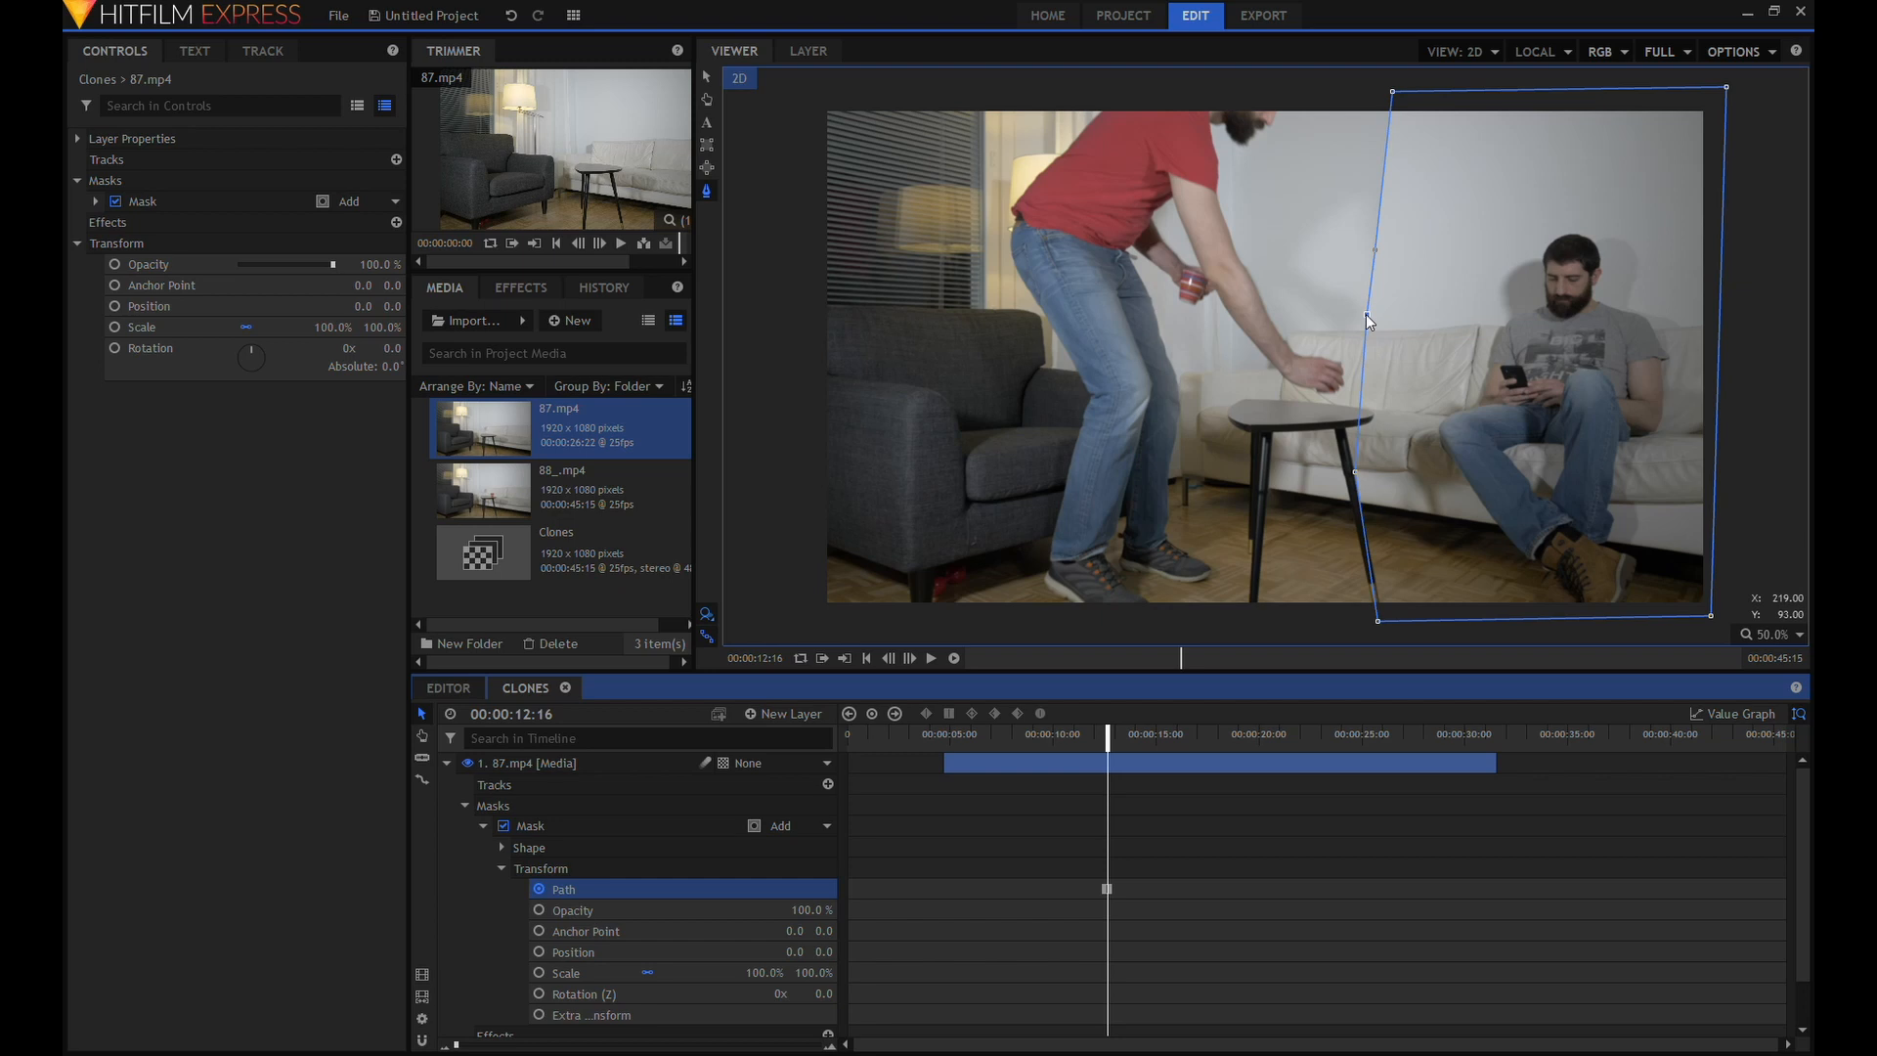
Reshape the mask's inner edge at 00:00:12:16 so it hugs the man on the sofa and clears the table.
left_click_drag(1367, 314, 1472, 389)
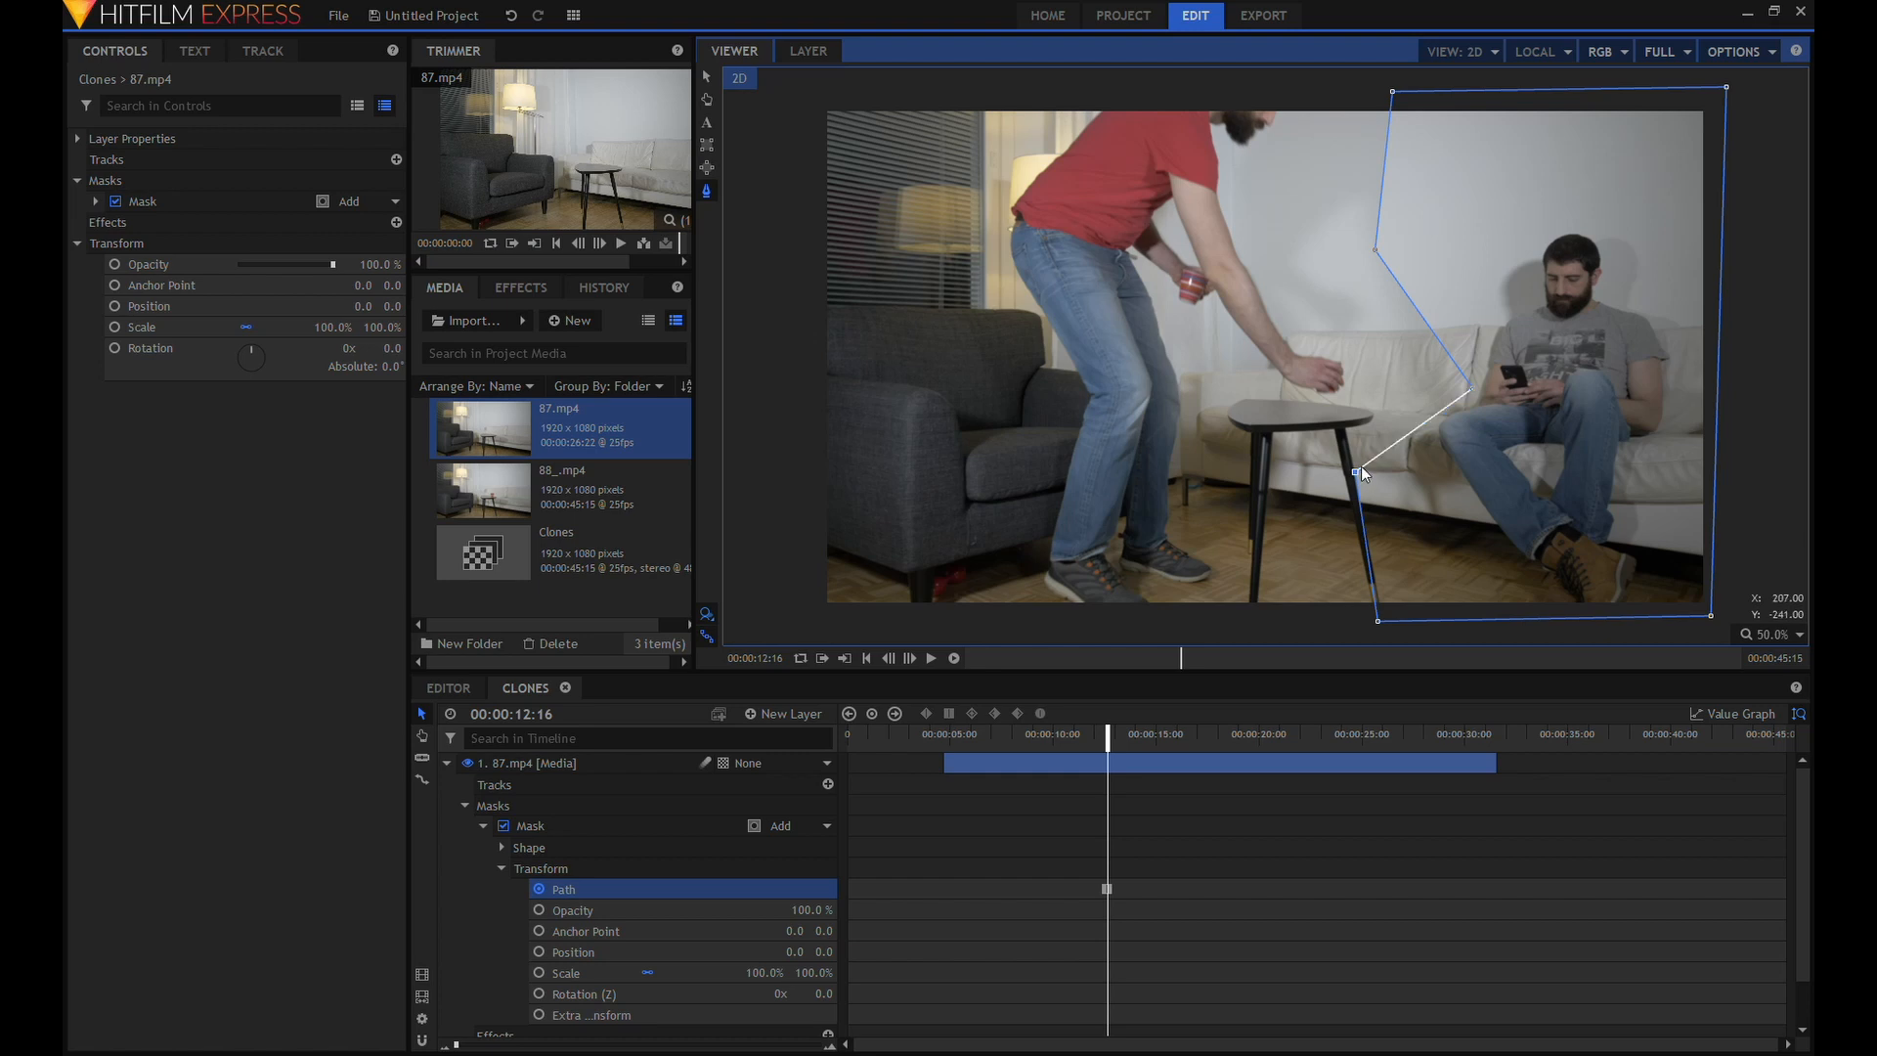
left_click_drag(1354, 471, 1400, 443)
left_click_drag(1374, 249, 1501, 242)
left_click_drag(1392, 91, 1578, 88)
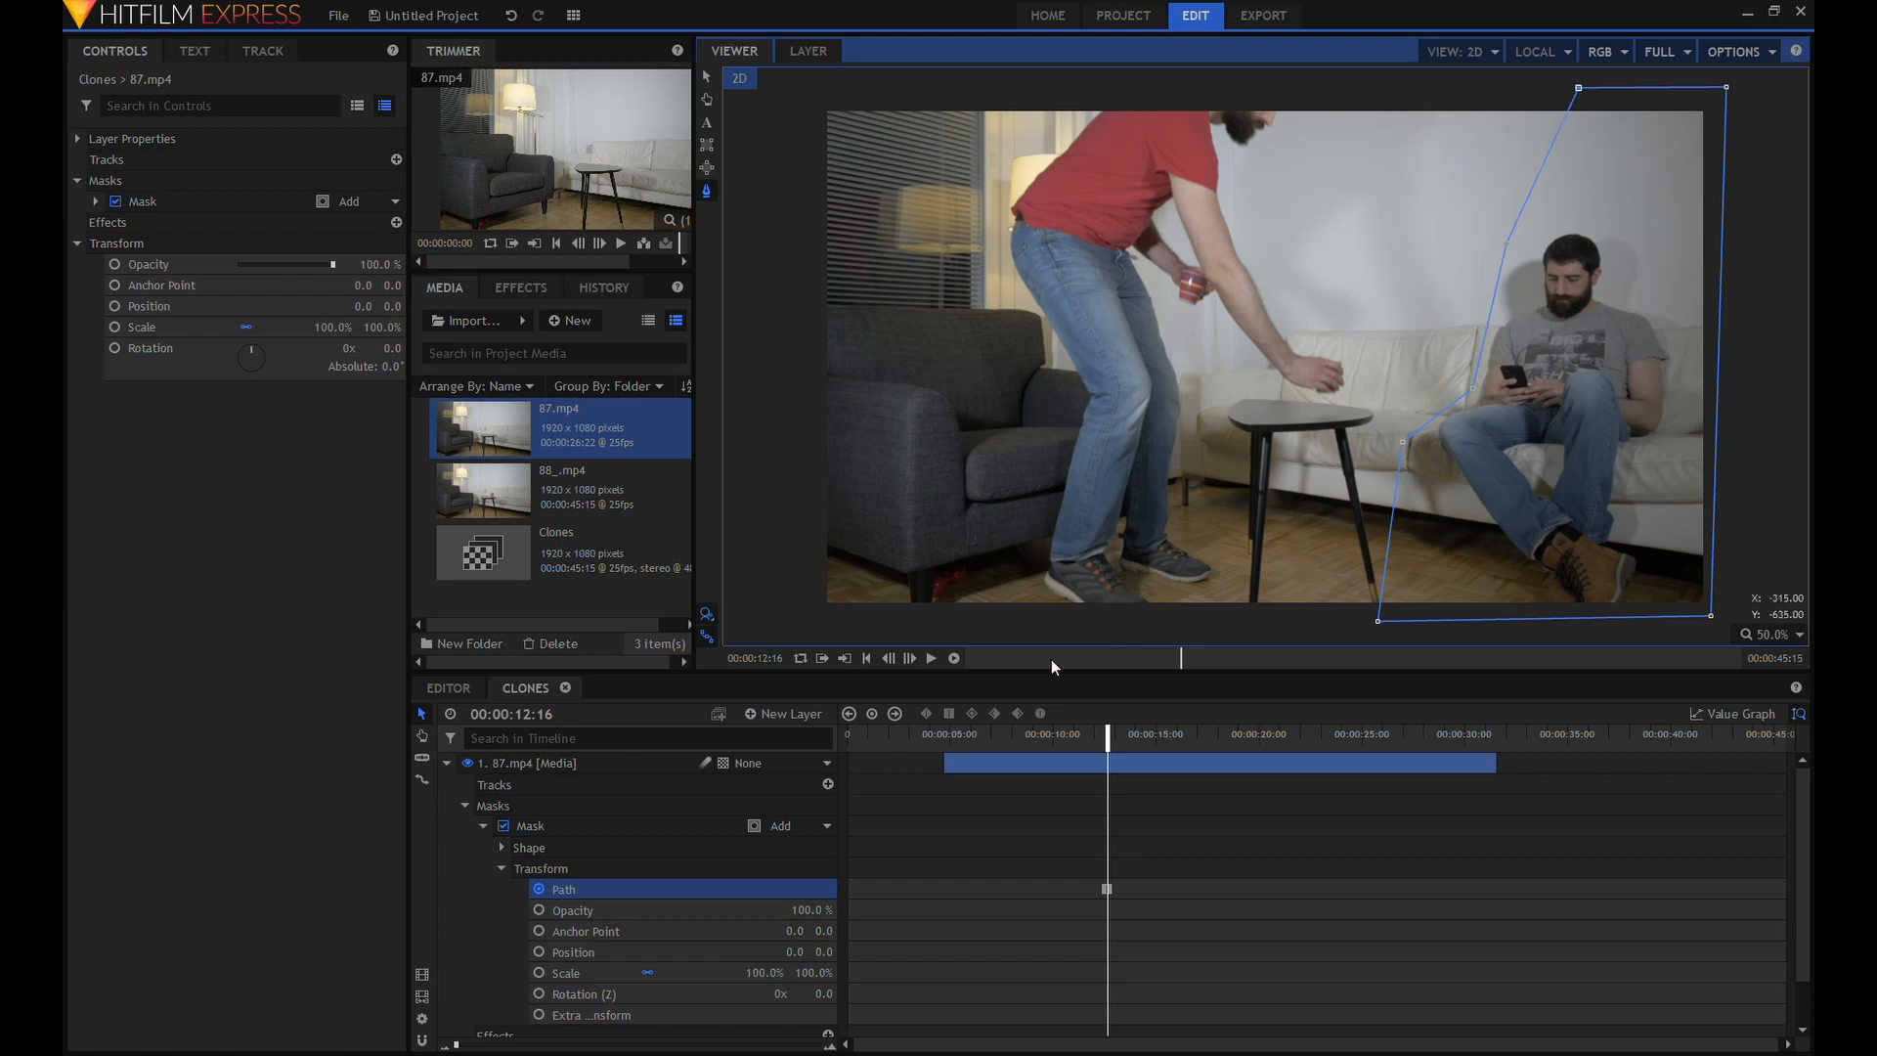
Keyframe the mask path at 00:00:13:11 by shifting its three inner-edge points slightly toward the table.
left_click_drag(1114, 745, 1132, 745)
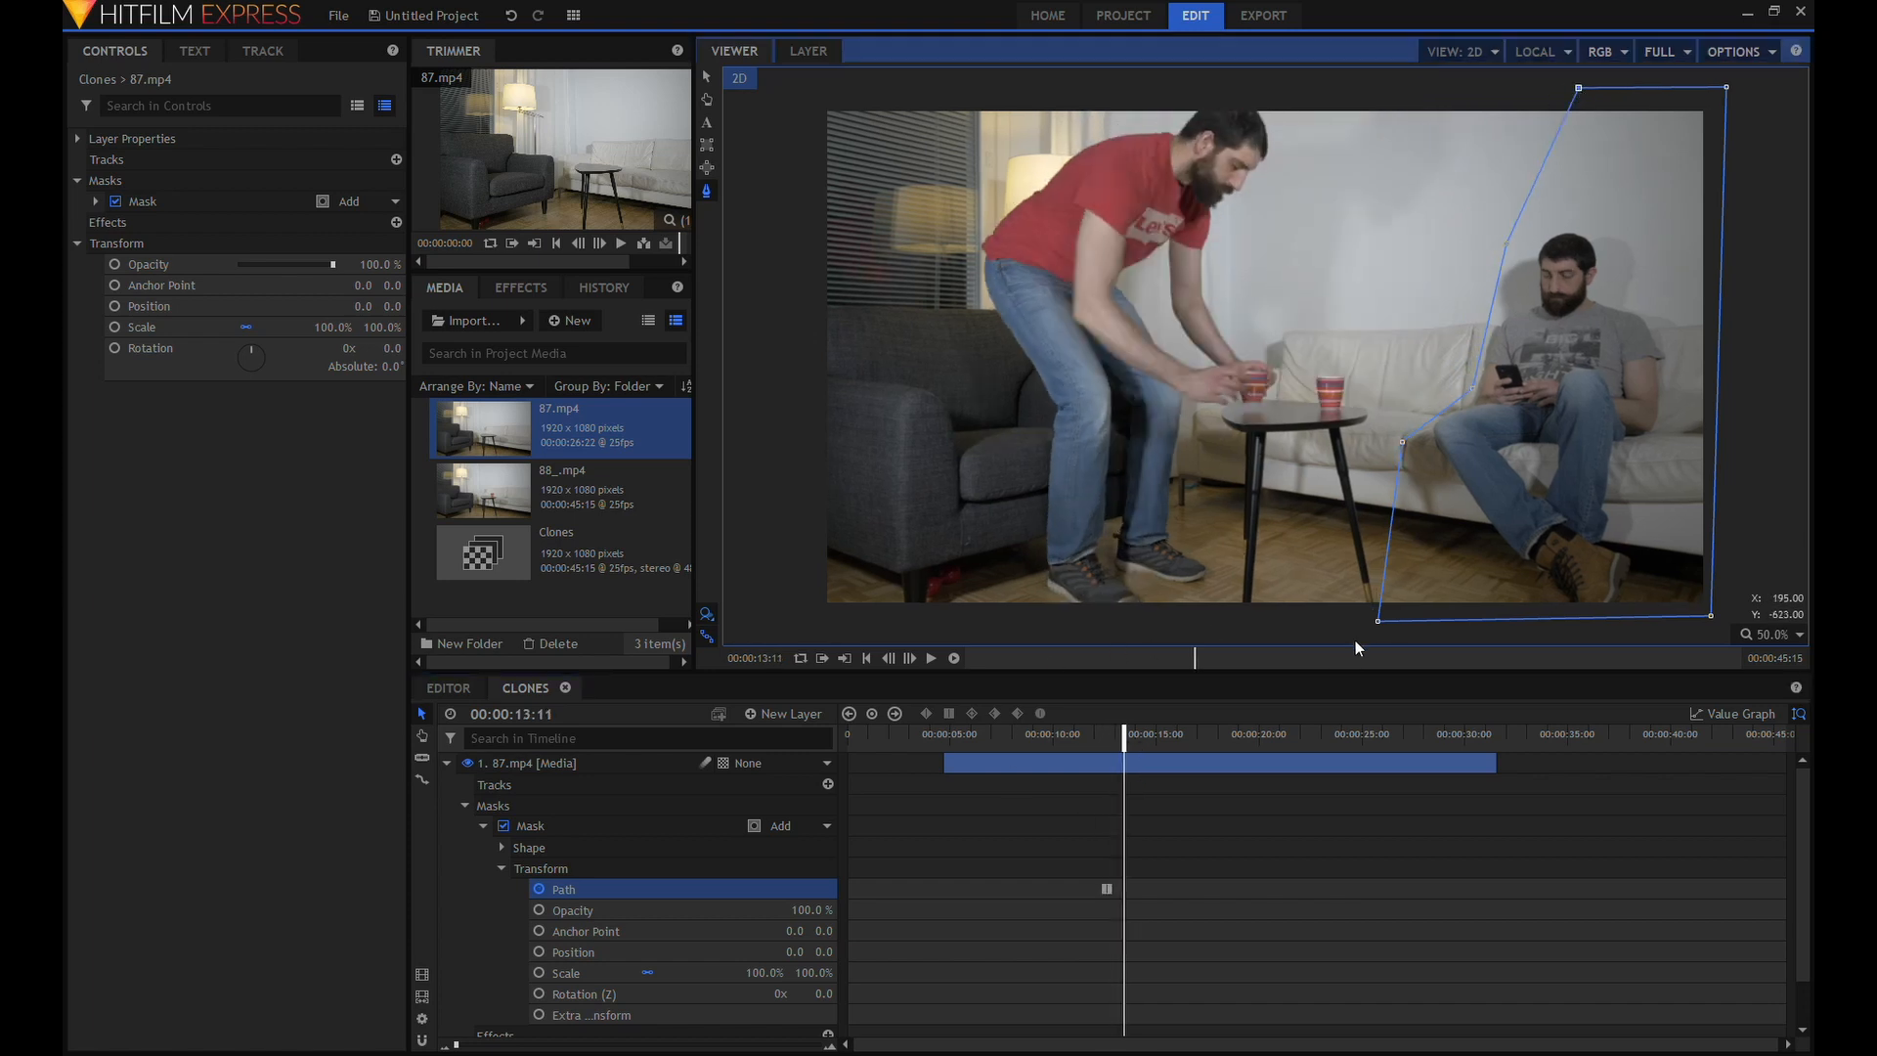
left_click_drag(1402, 442, 1386, 446)
left_click_drag(1468, 385, 1439, 386)
left_click_drag(1504, 245, 1474, 247)
Keyframe the mask path just before the 15-second mark by moving its upper two inner-edge points farther from the seated man.
left_click_drag(1125, 742, 1151, 742)
left_click_drag(1474, 246, 1437, 250)
left_click_drag(1438, 386, 1399, 386)
Keyframe the mask path at 00:00:15:11, extending its inner edge across the table to make room for the man's reaching arm.
left_click_drag(1151, 743, 1164, 743)
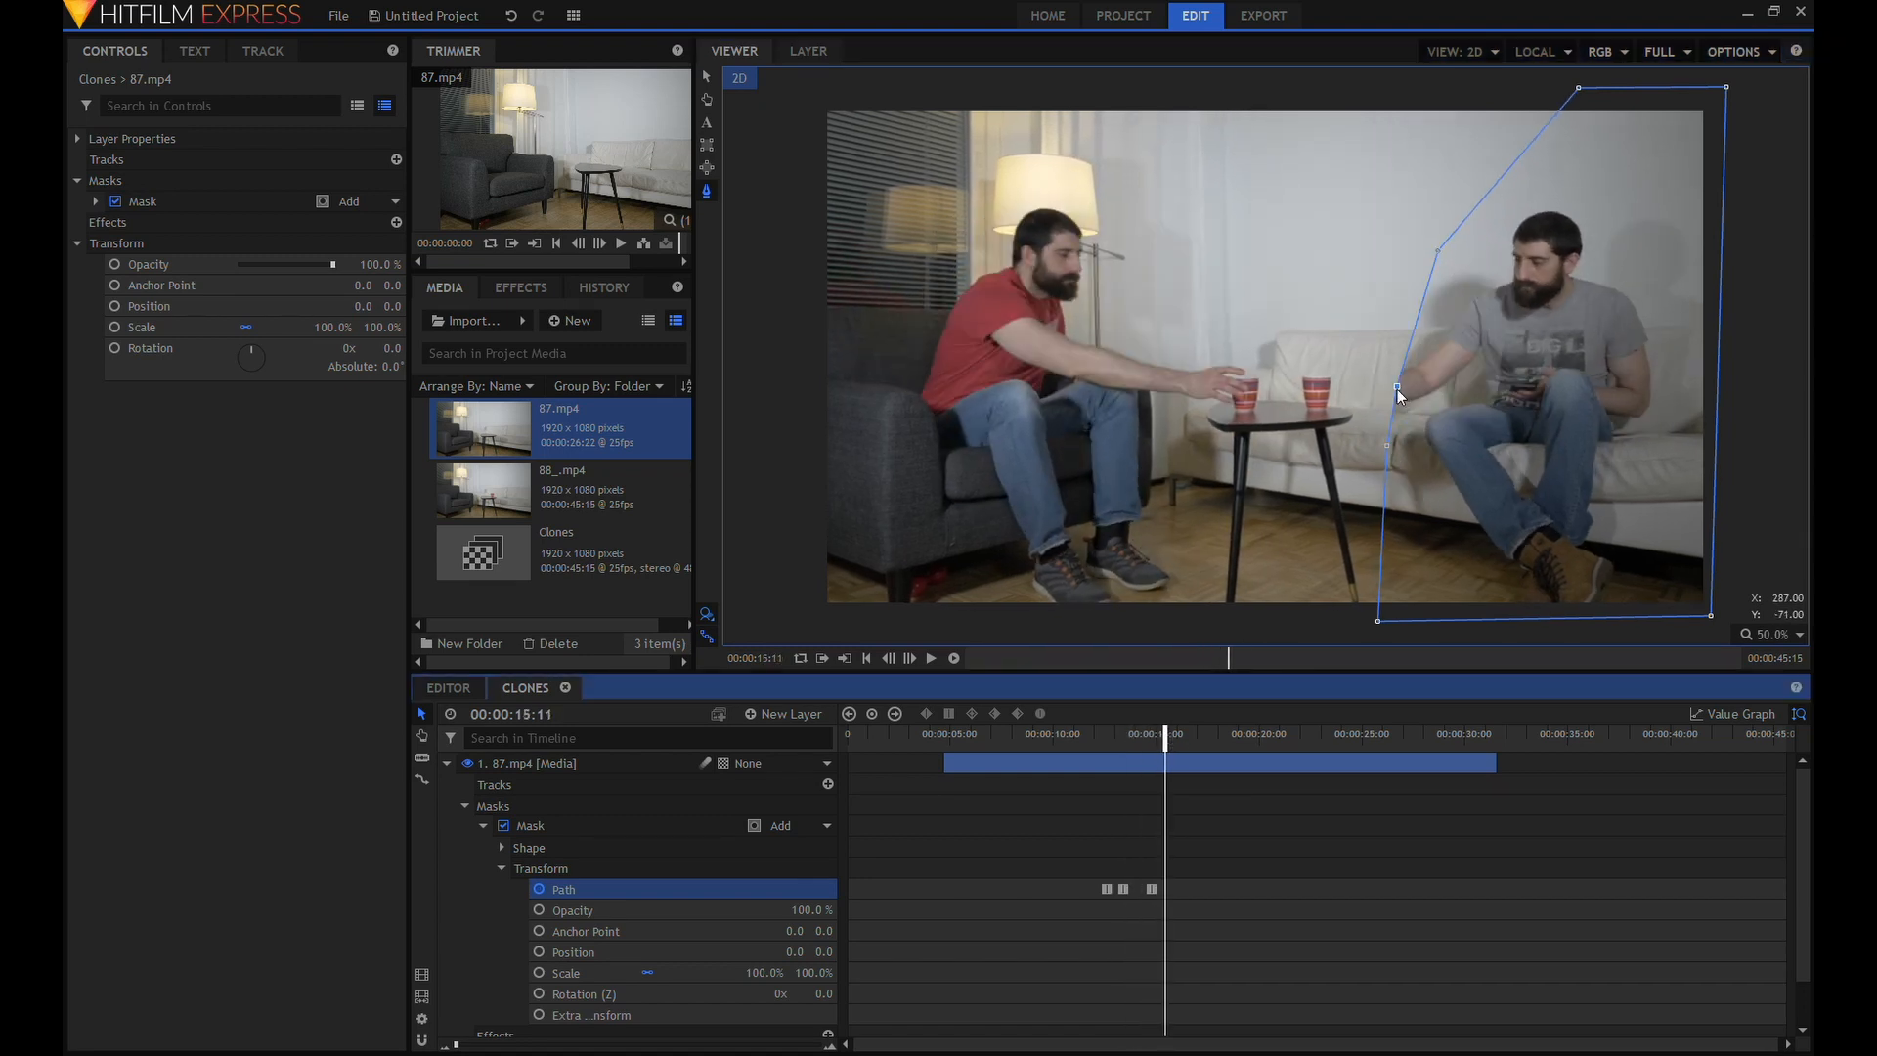
left_click_drag(1398, 388, 1285, 376)
left_click_drag(1386, 445, 1305, 453)
left_click_drag(1437, 250, 1404, 216)
Extend the mask's two lower inner-edge points farther over the table at about 18.5 seconds, check the remaining footage, and collapse the 87.mp4 layer.
left_click_drag(1165, 743, 1229, 747)
left_click_drag(1285, 375, 1257, 375)
left_click_drag(1305, 452, 1267, 480)
left_click_drag(1228, 747, 1352, 752)
left_click(447, 762)
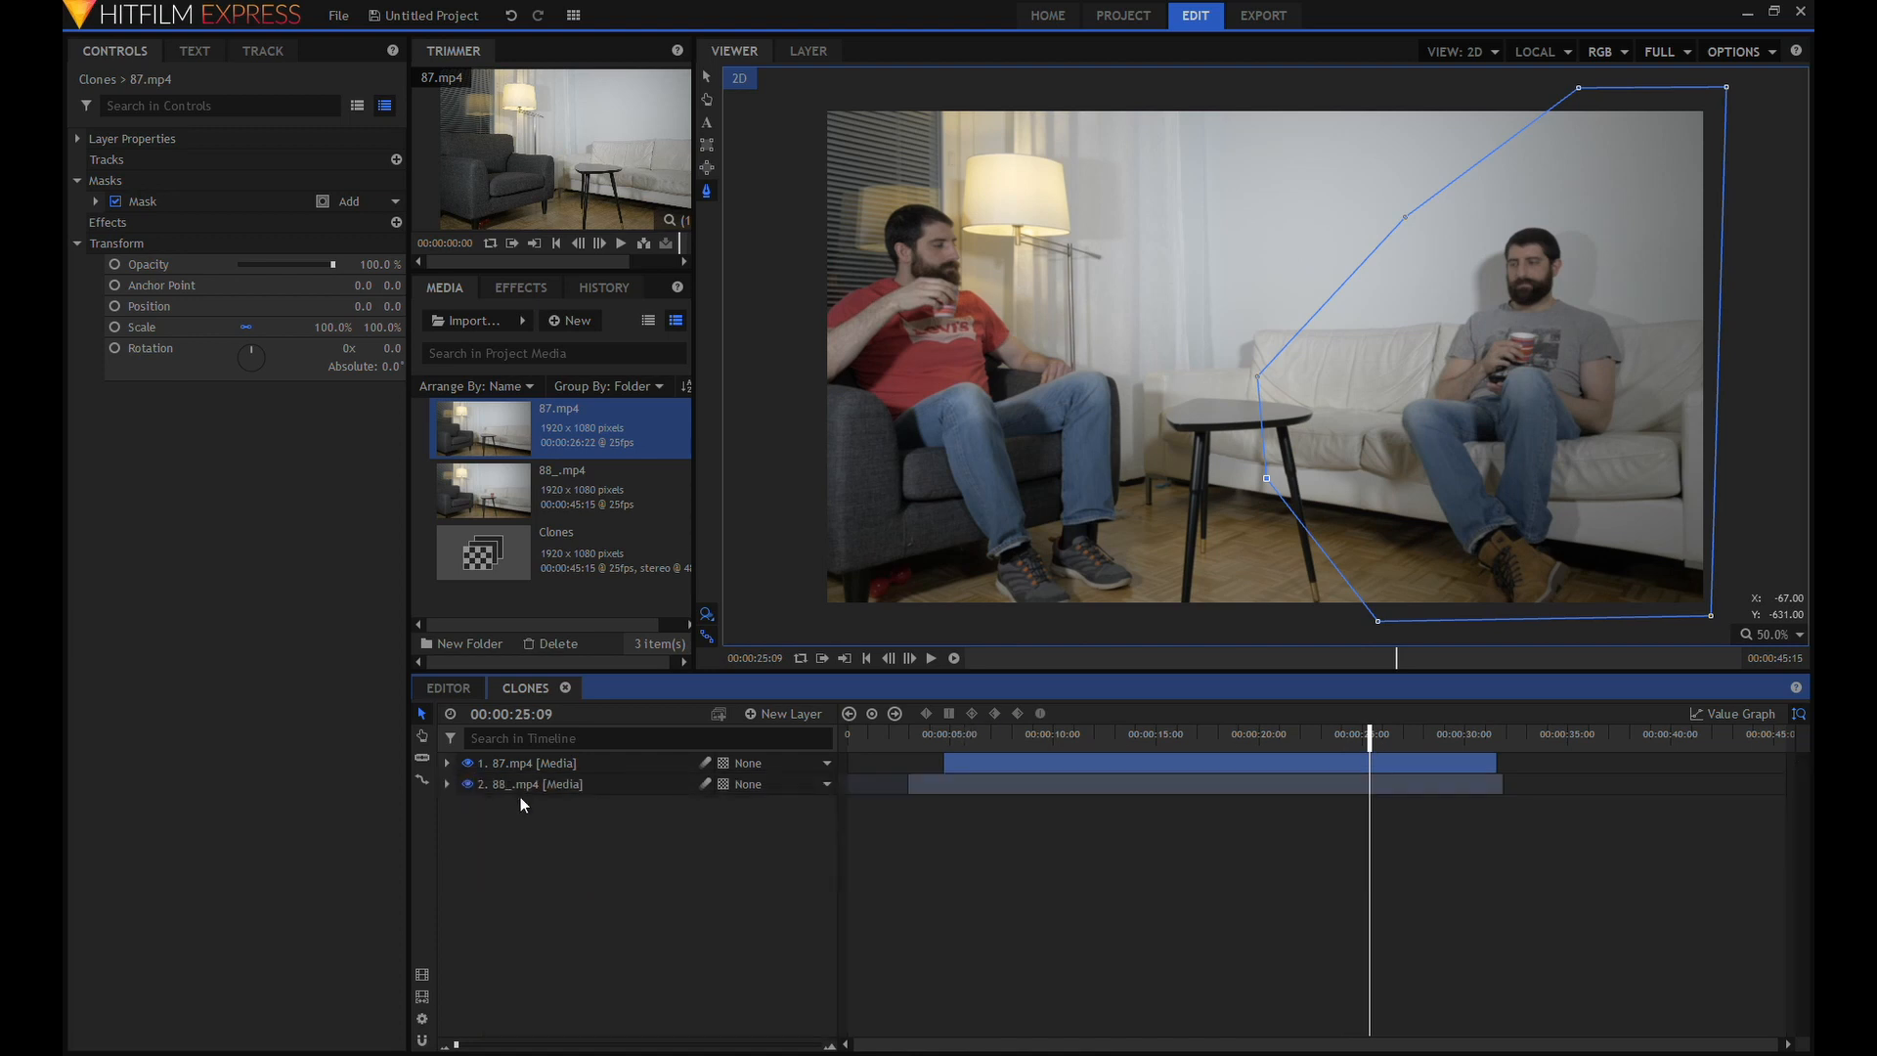
Play back the composite from about five seconds and stop at 00:00:15:20 to inspect the mask edge between the men.
left_click(959, 743)
left_click(1071, 647)
left_click(933, 657)
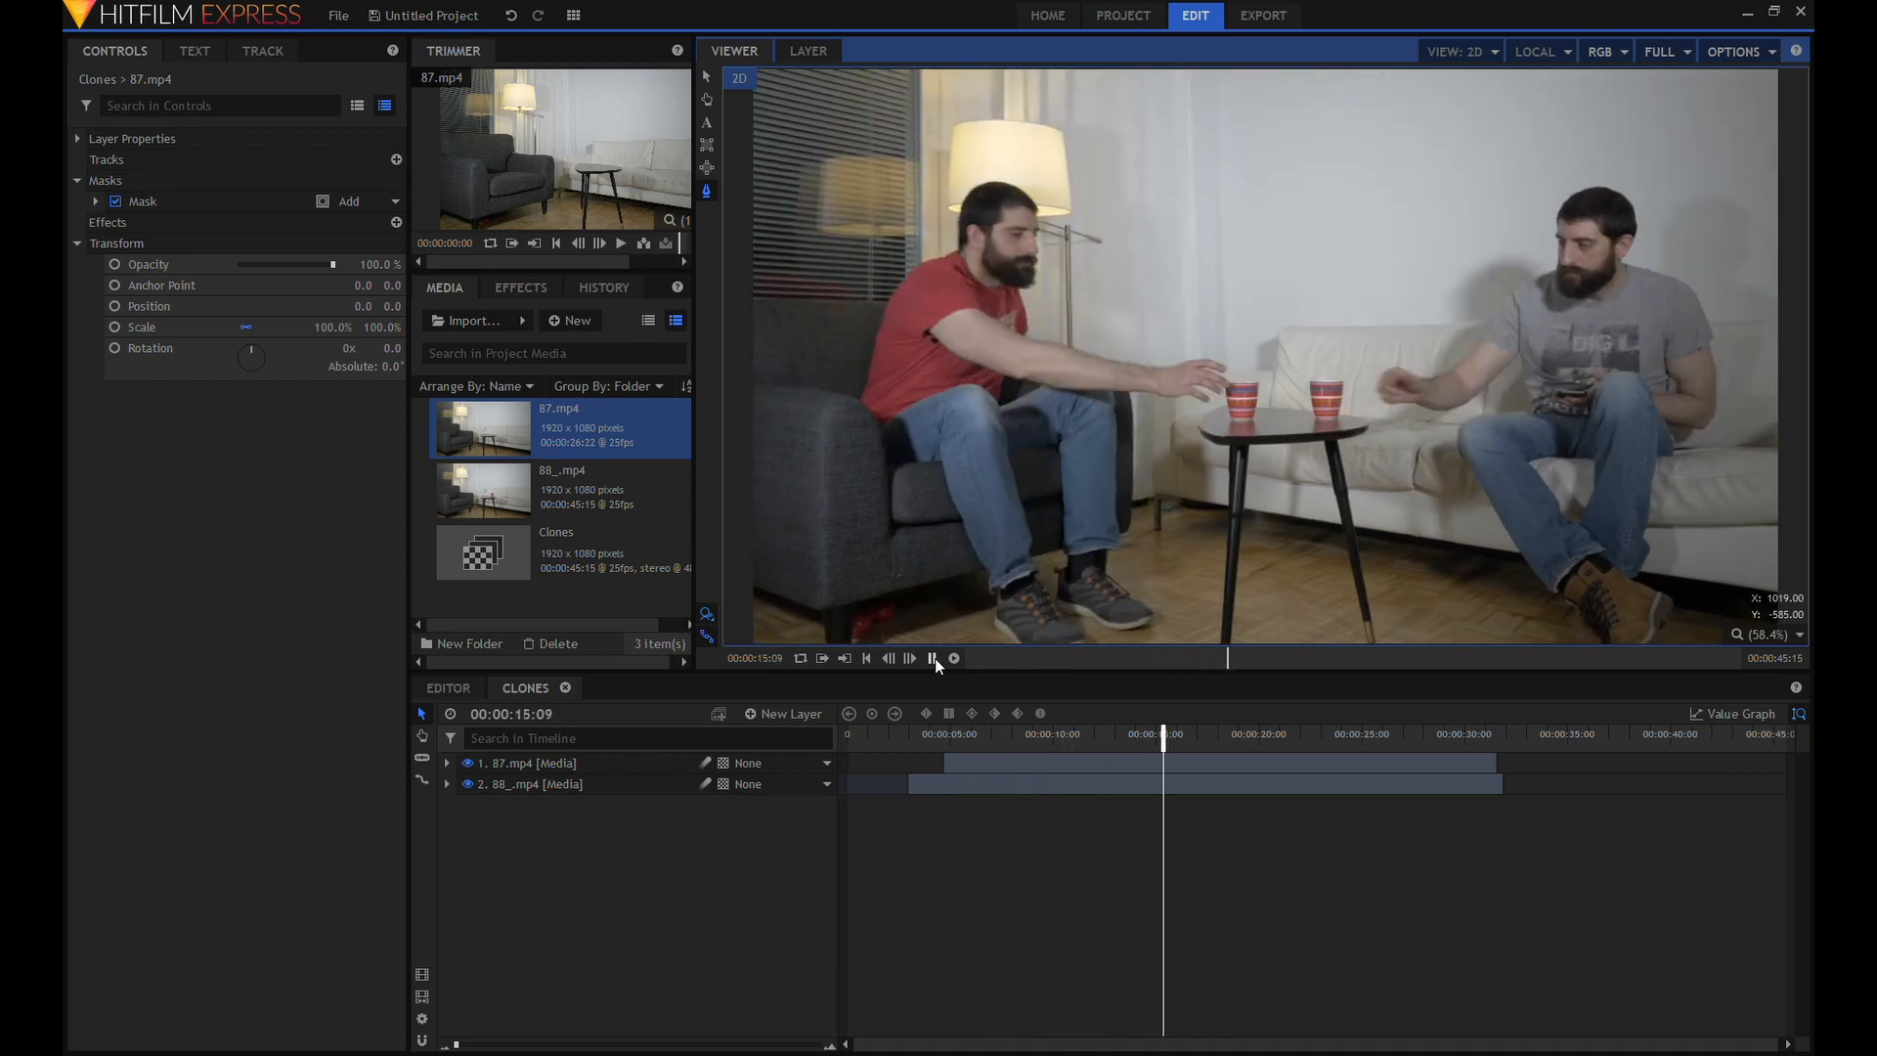
left_click_drag(1252, 731, 1180, 741)
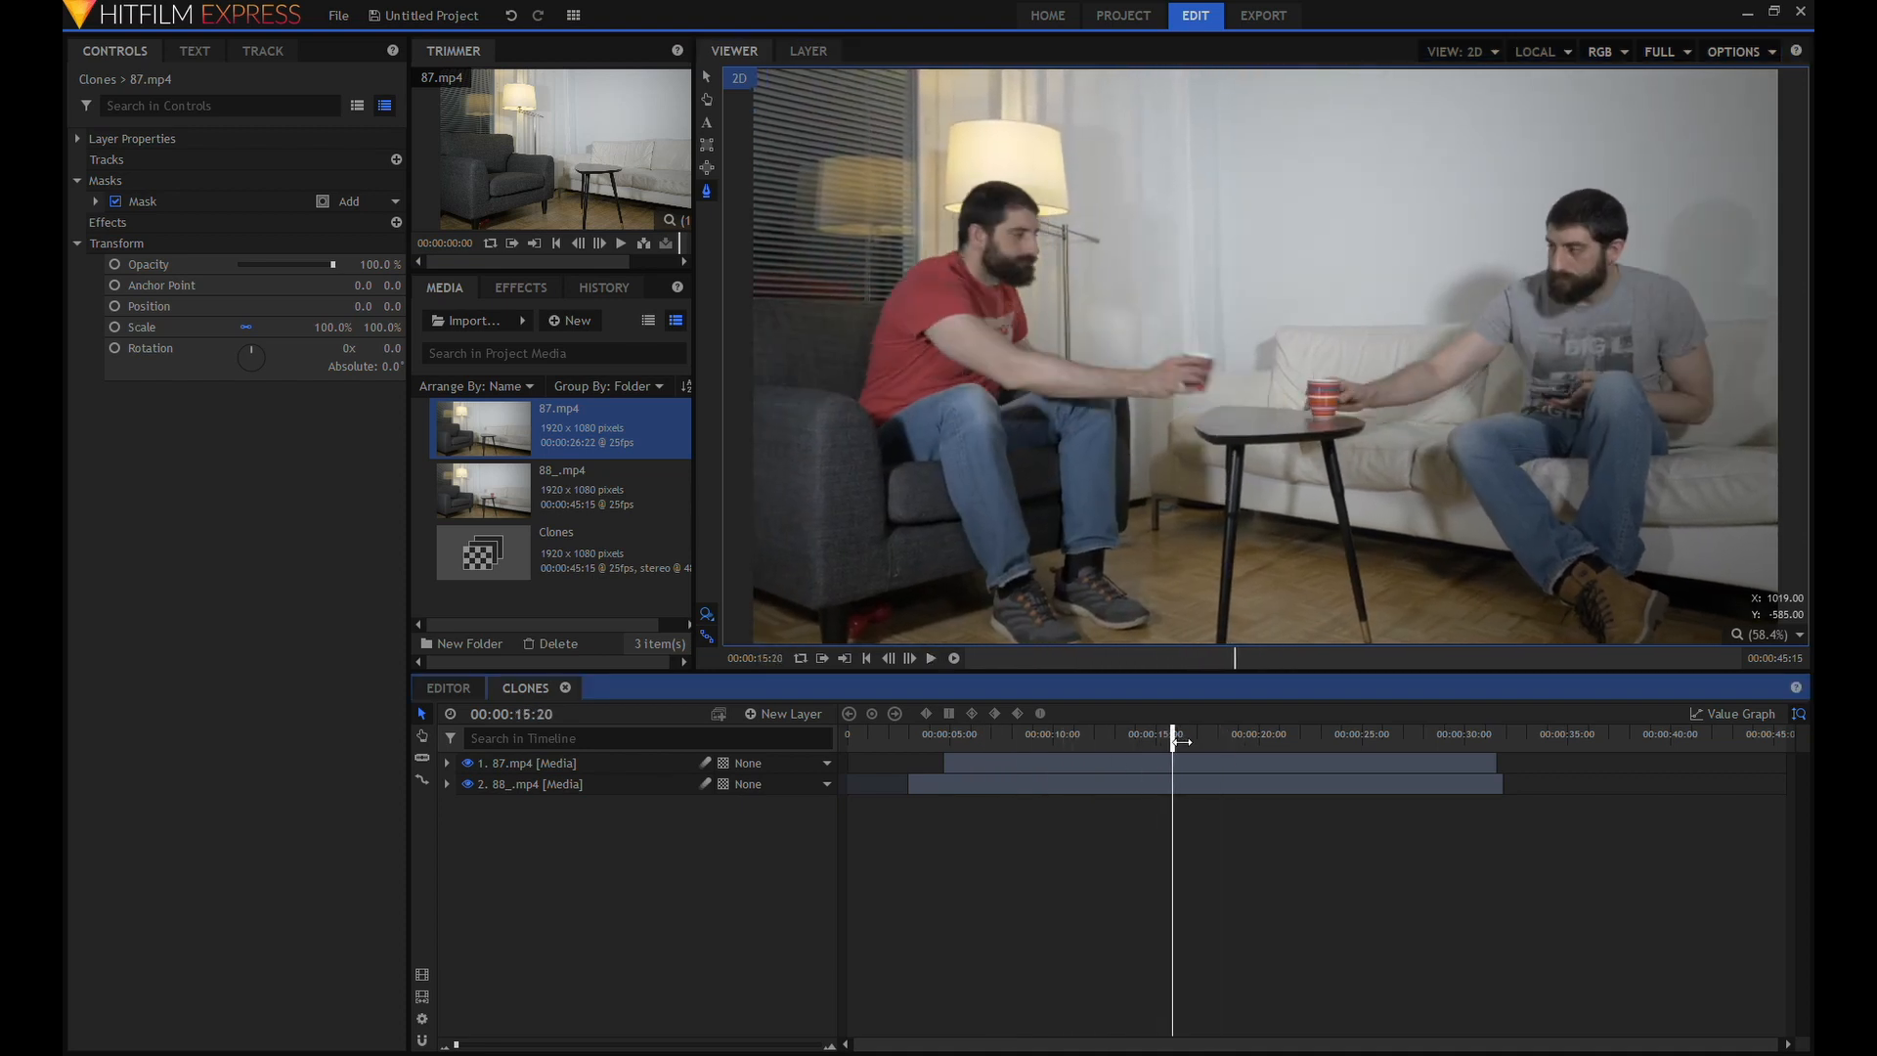
Set the feather strength of the mask on the 87.mp4 layer to 15 px.
left_click(447, 762)
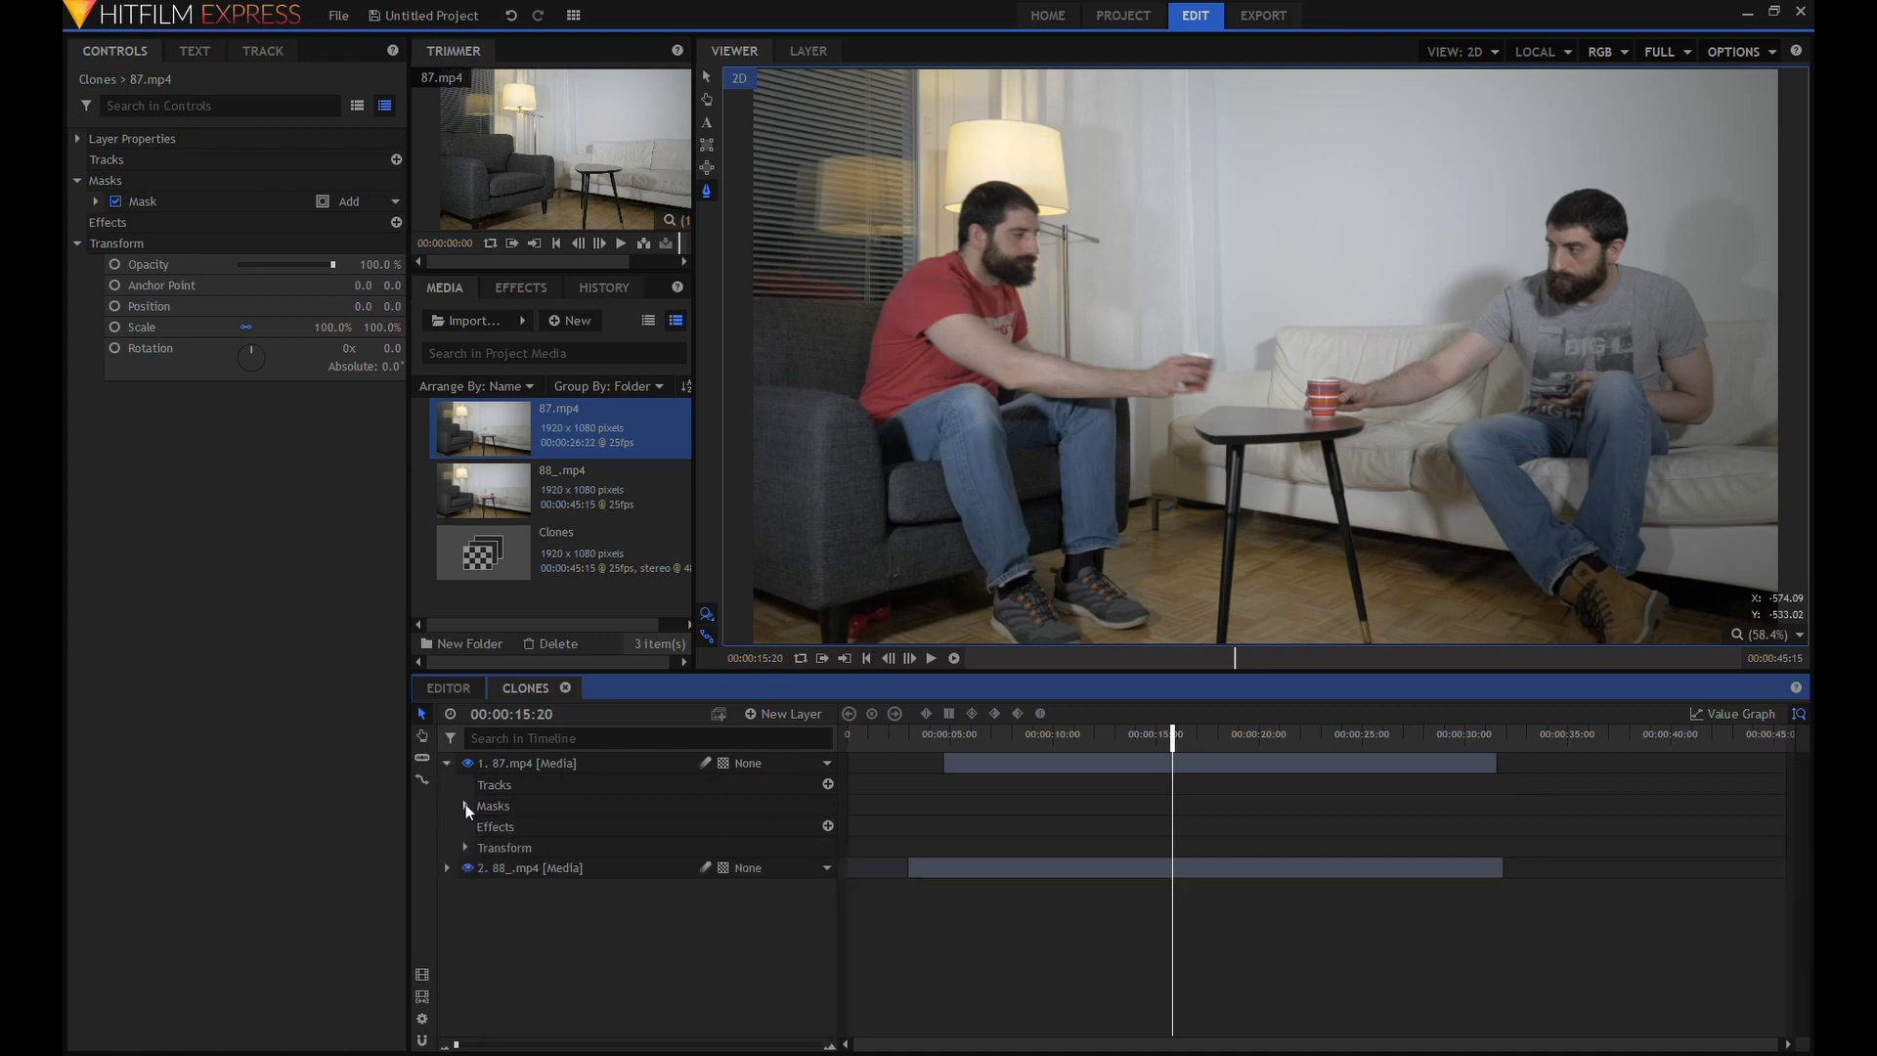
left_click(465, 806)
left_click(583, 825)
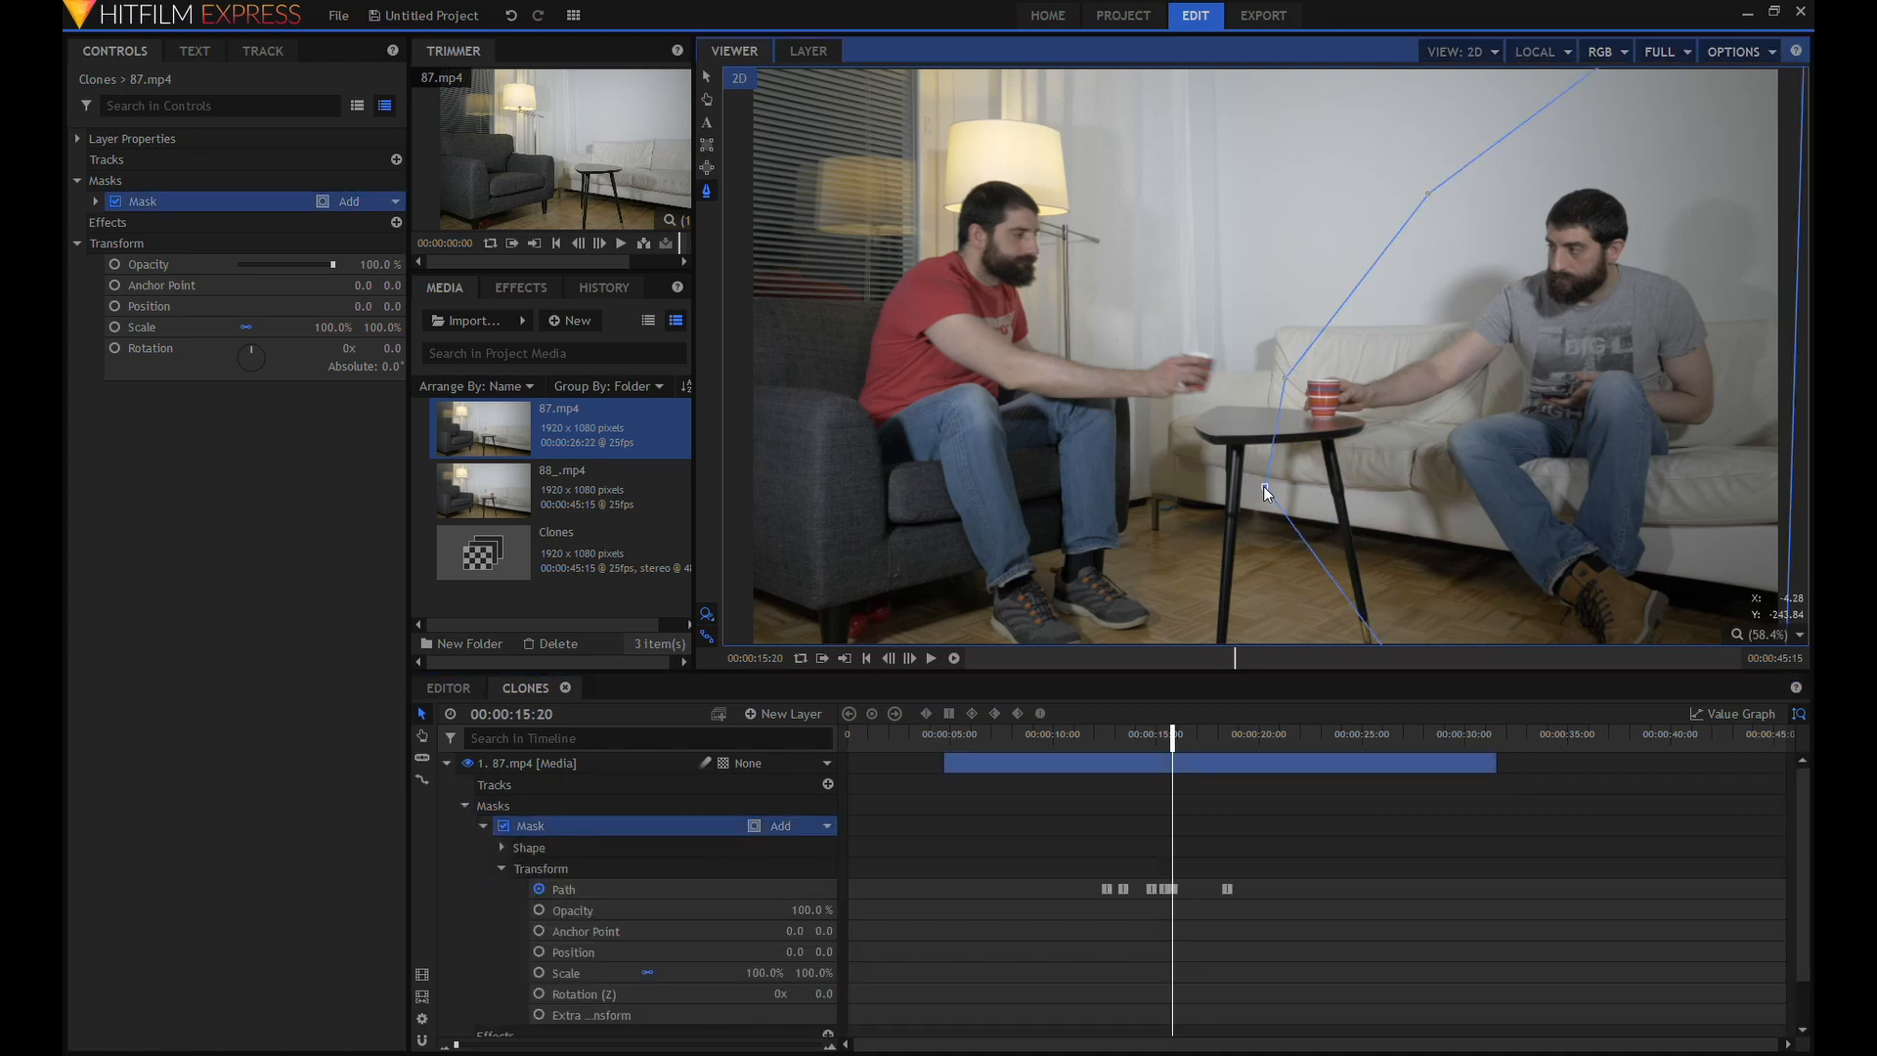
mouse_move(1172, 735)
left_mouse_down()
mouse_move(1156, 735)
mouse_move(1180, 748)
left_mouse_up()
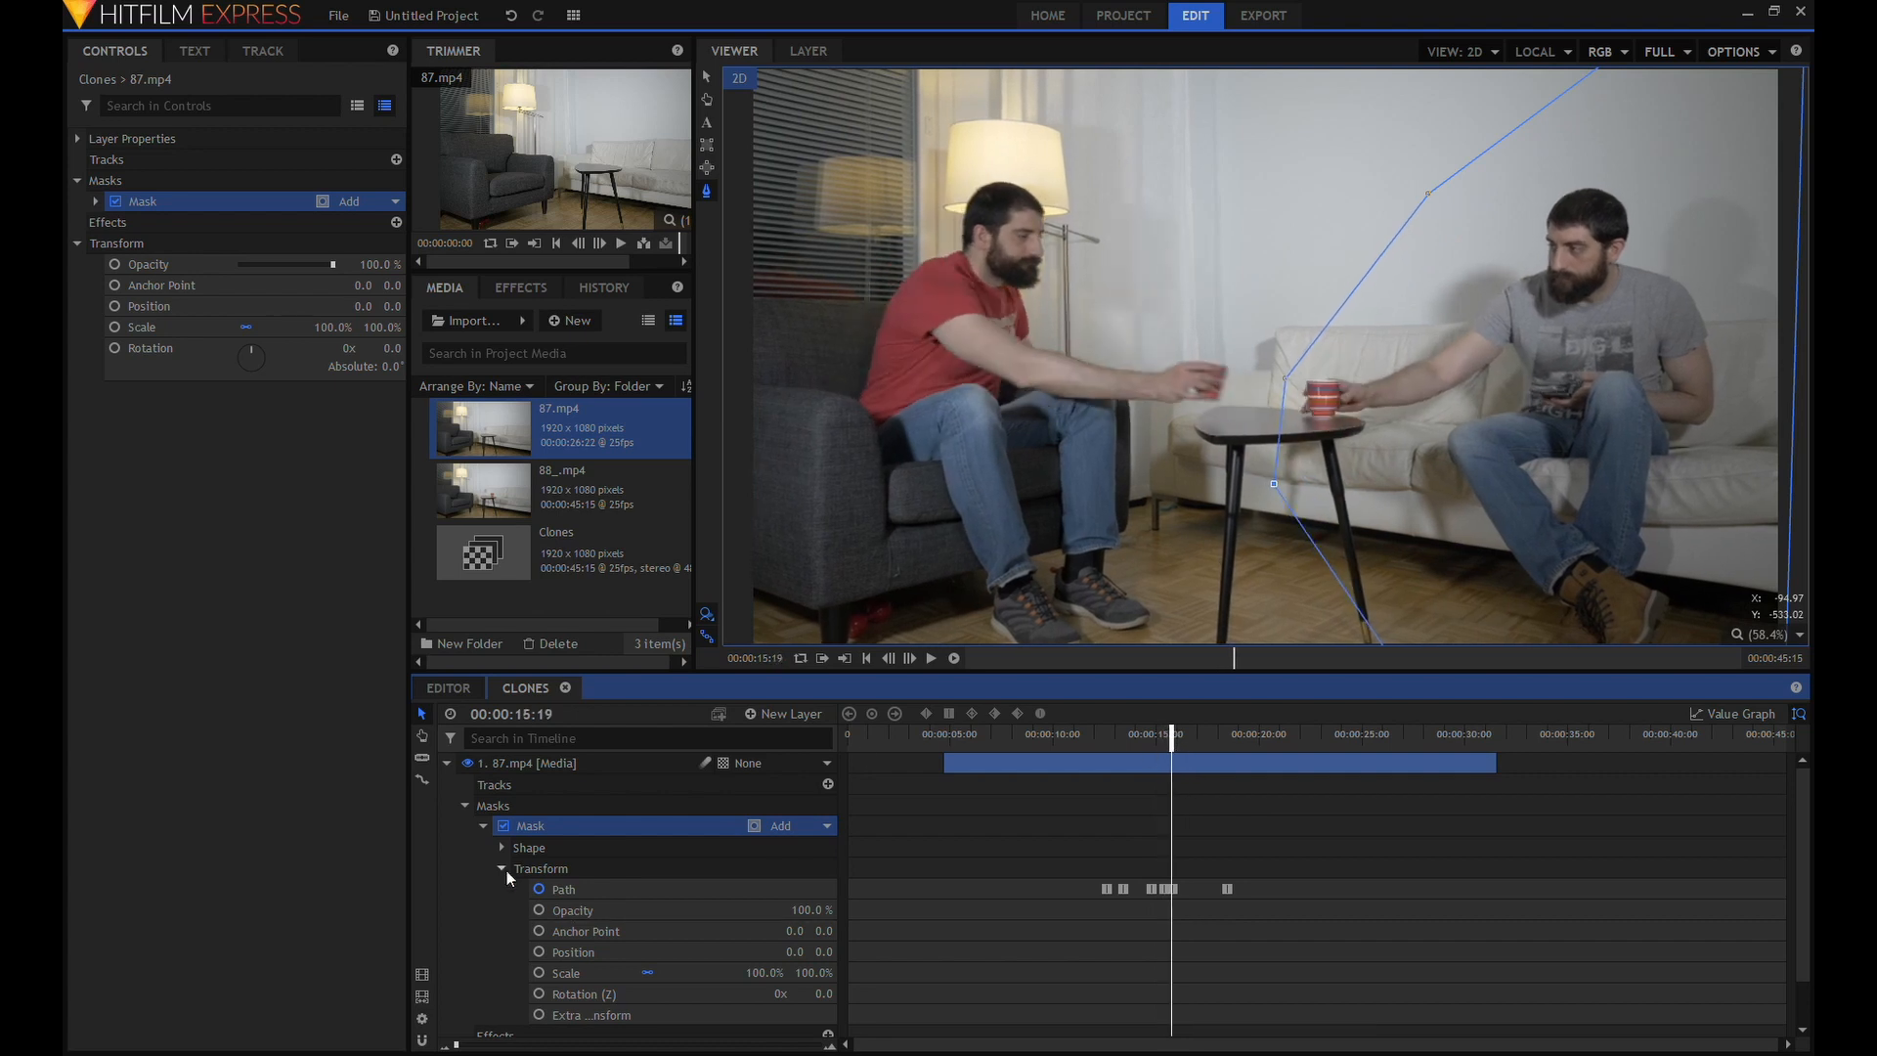
left_click(503, 869)
left_click(498, 847)
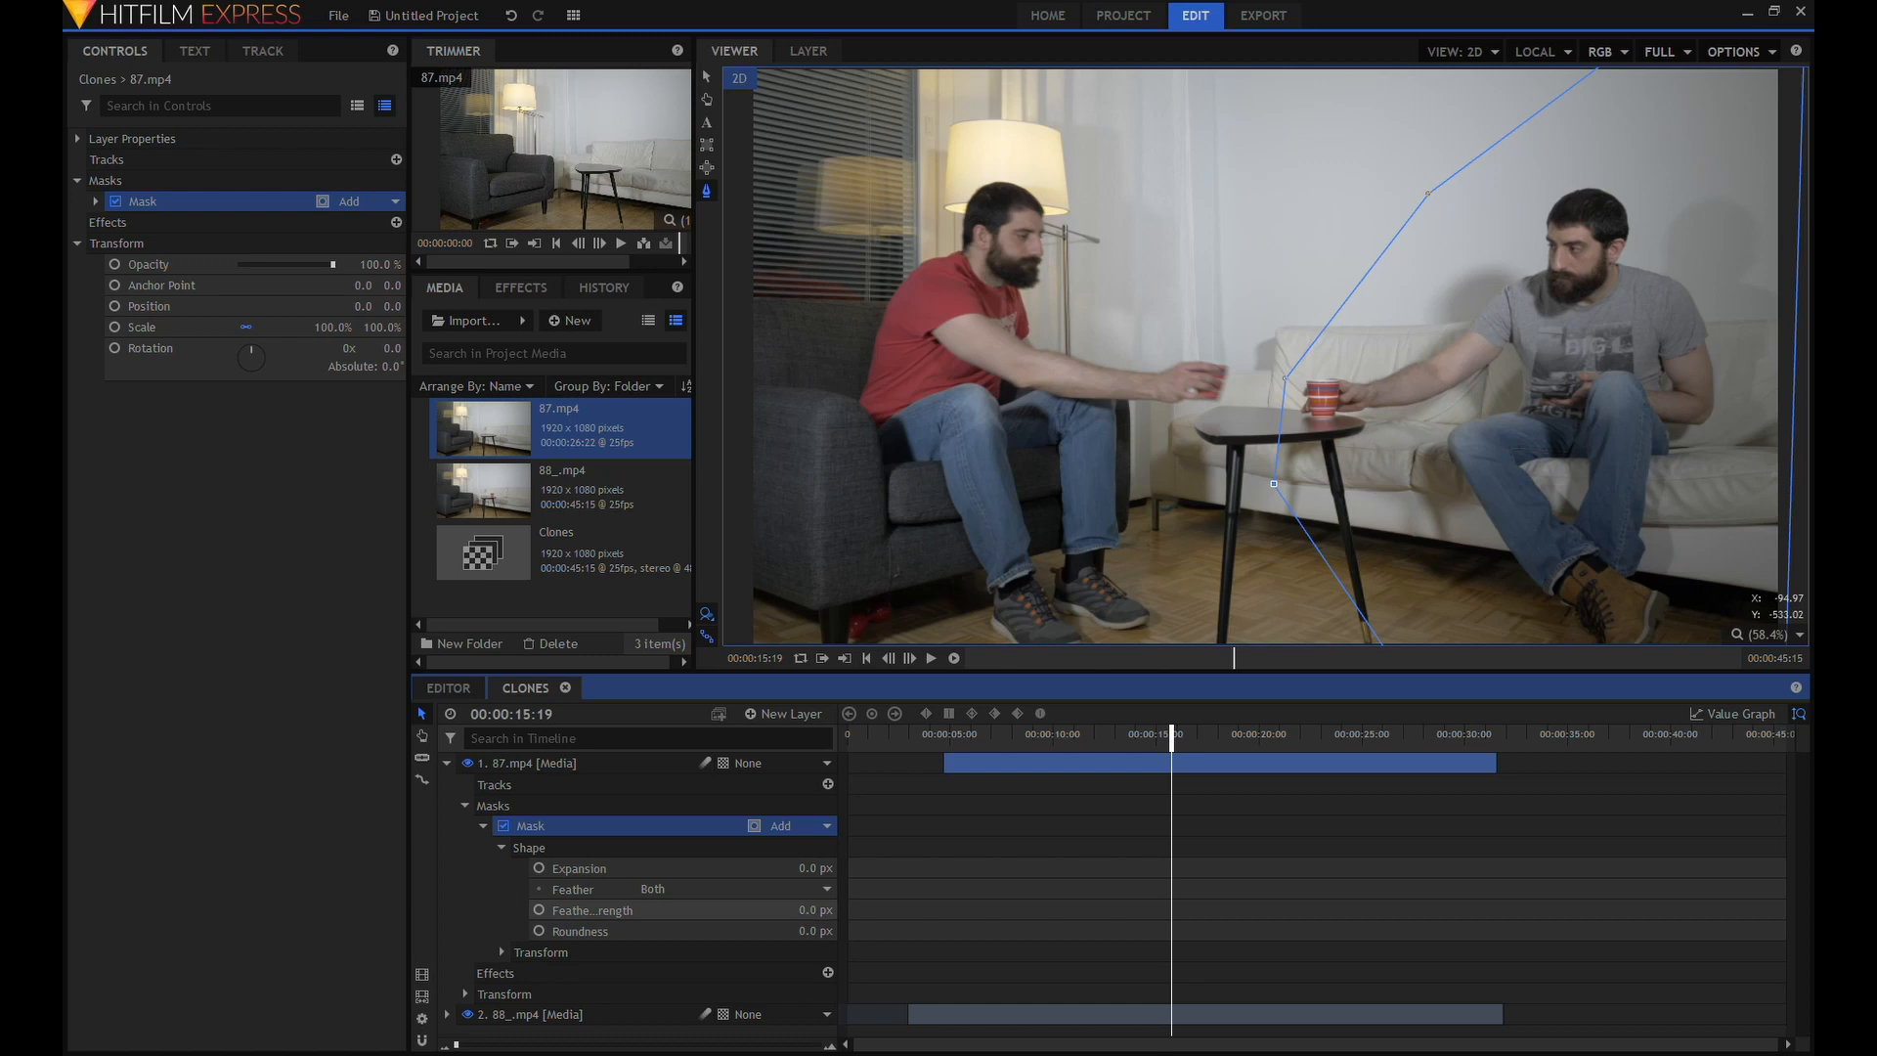
left_click_drag(813, 910, 819, 910)
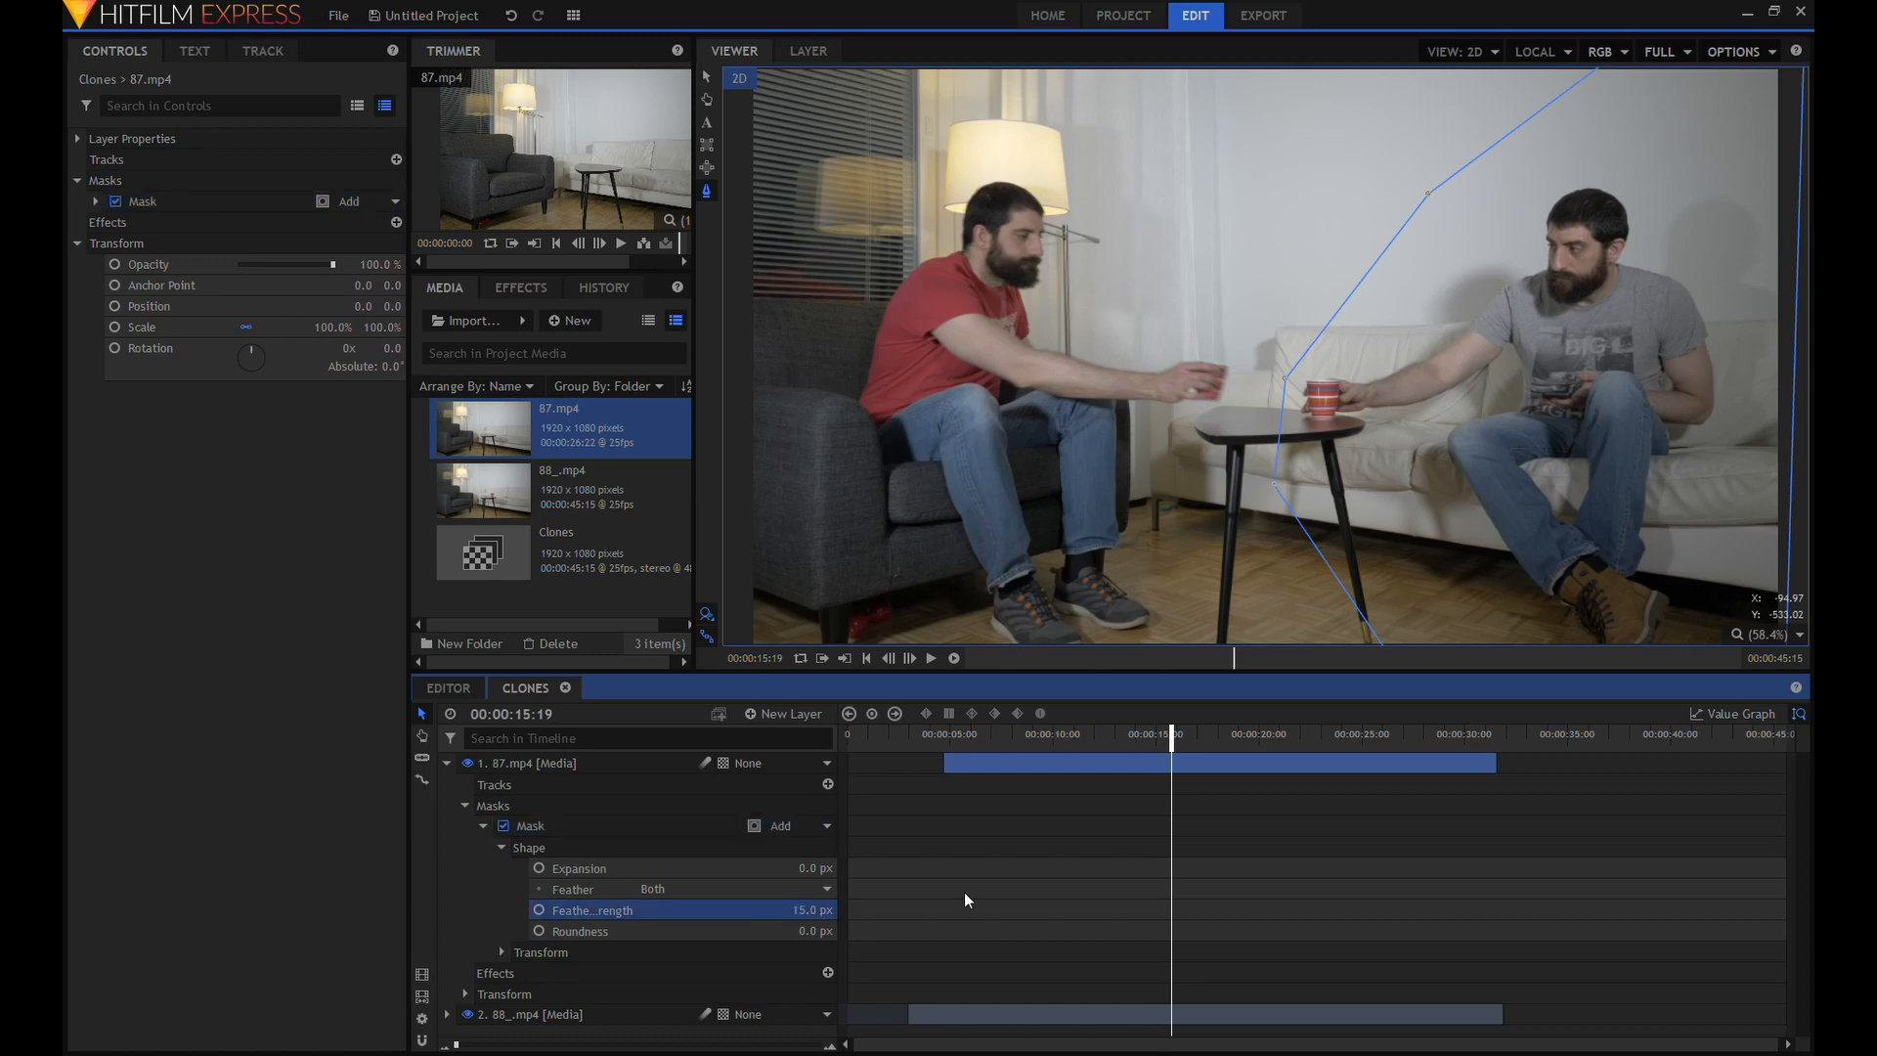
Play back the footage from 00:00:11:24 without the mask outline to check the feathered blend, and collapse the 87.mp4 layer.
left_click_drag(1161, 747, 1101, 748)
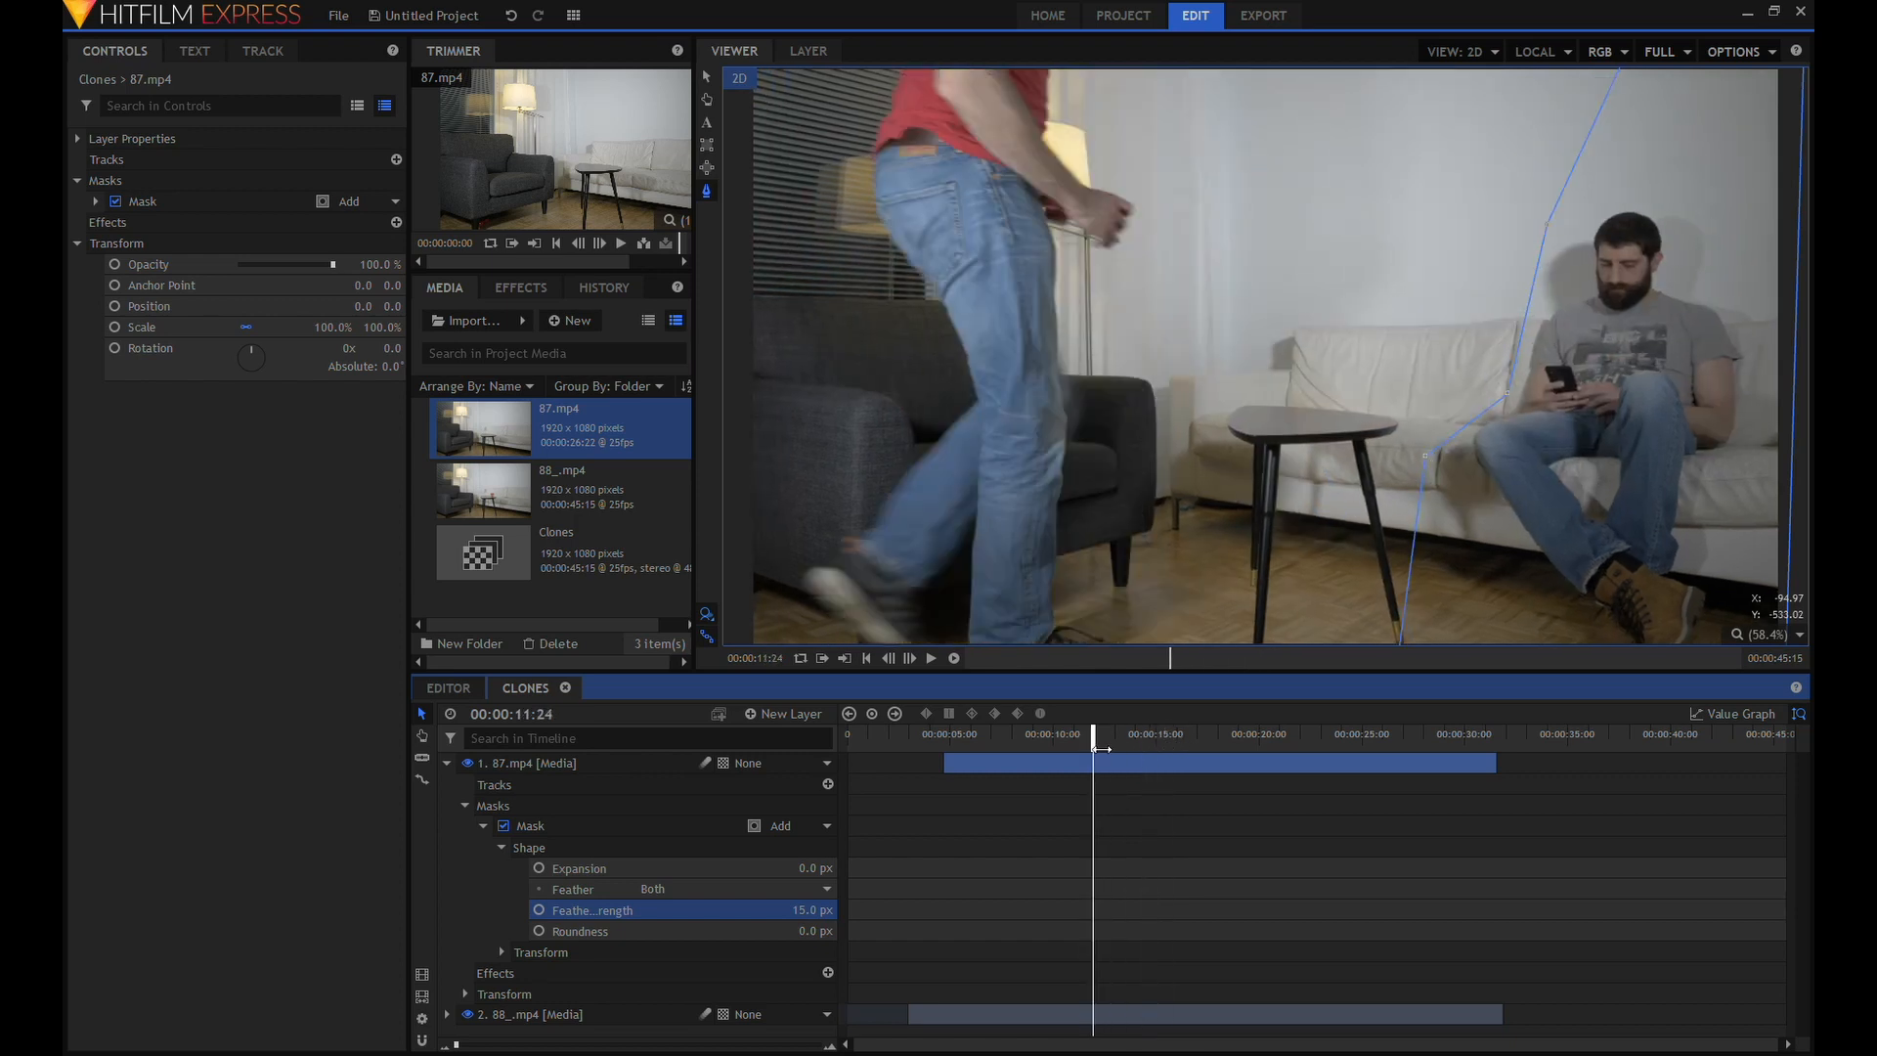
left_click(741, 162)
left_click(930, 657)
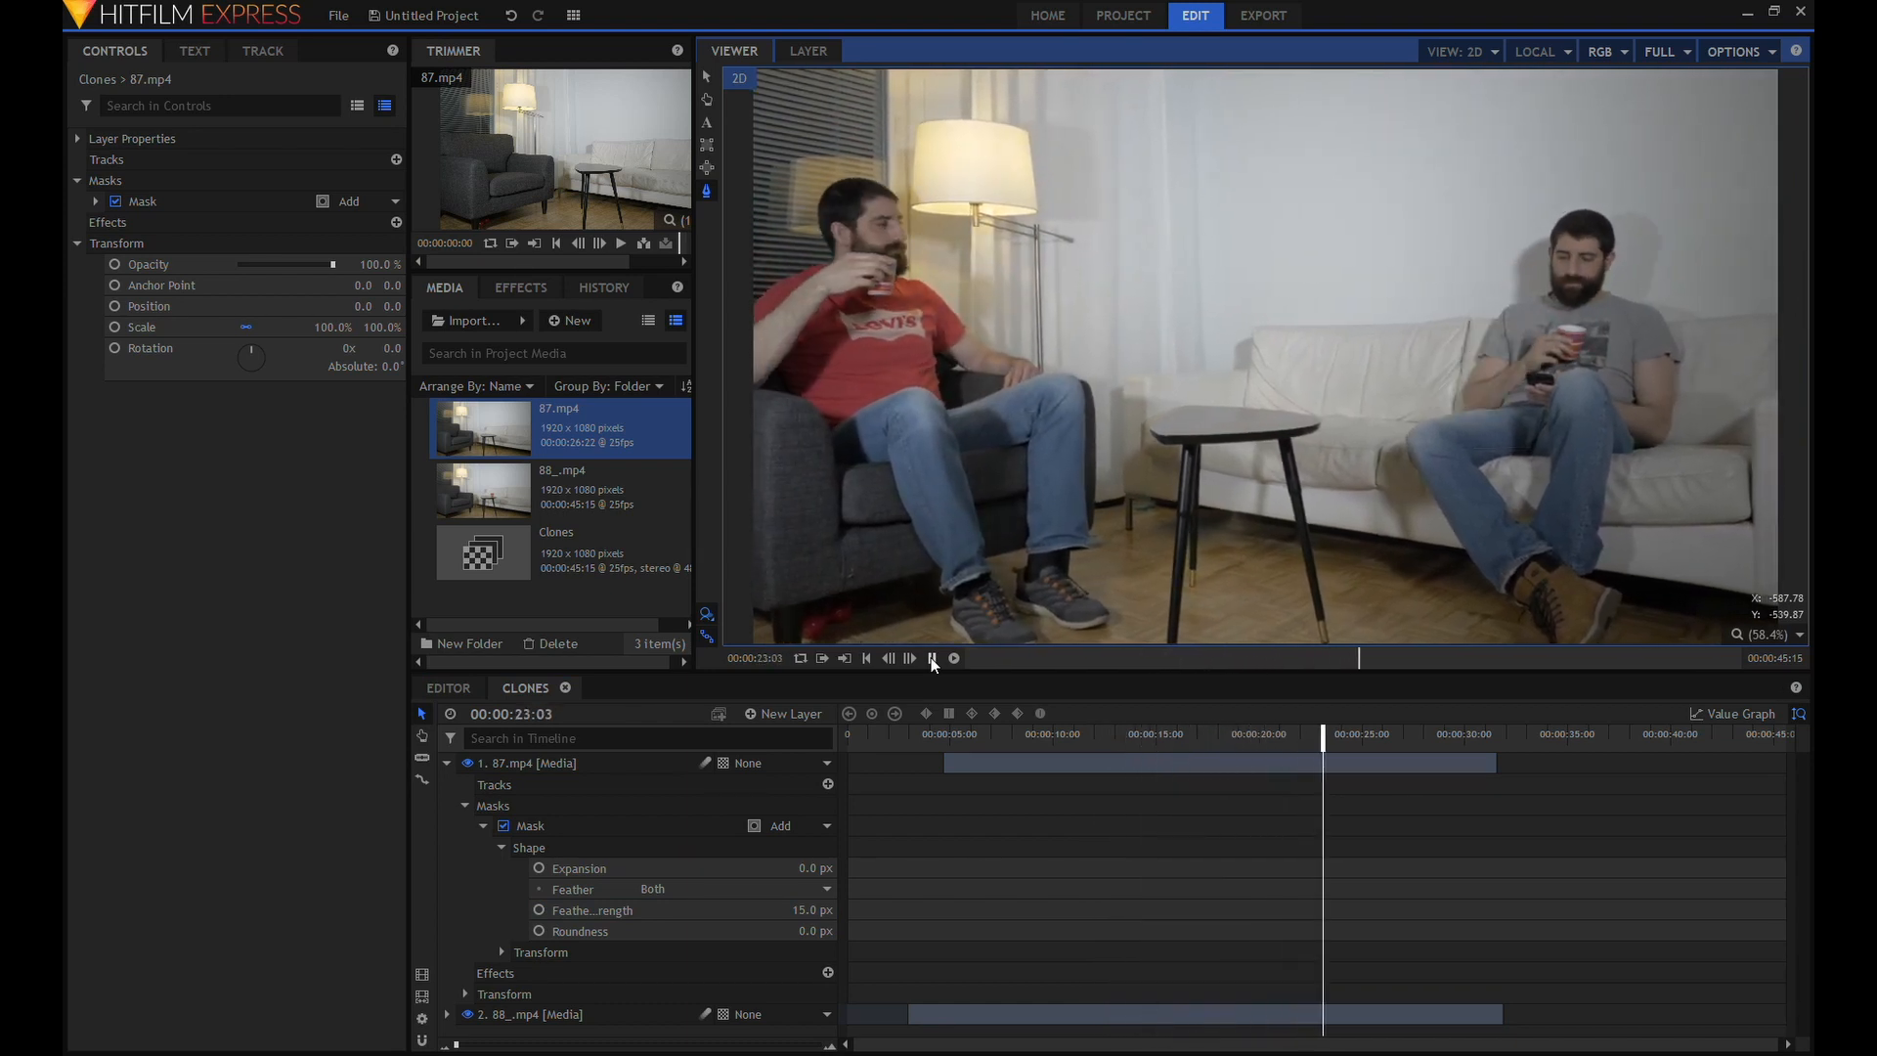
left_click(930, 657)
left_click(447, 763)
Trim the opening off both clip layers with a cut at 00:00:11:04 and move the remaining portions to the timeline's start.
left_click(1079, 735)
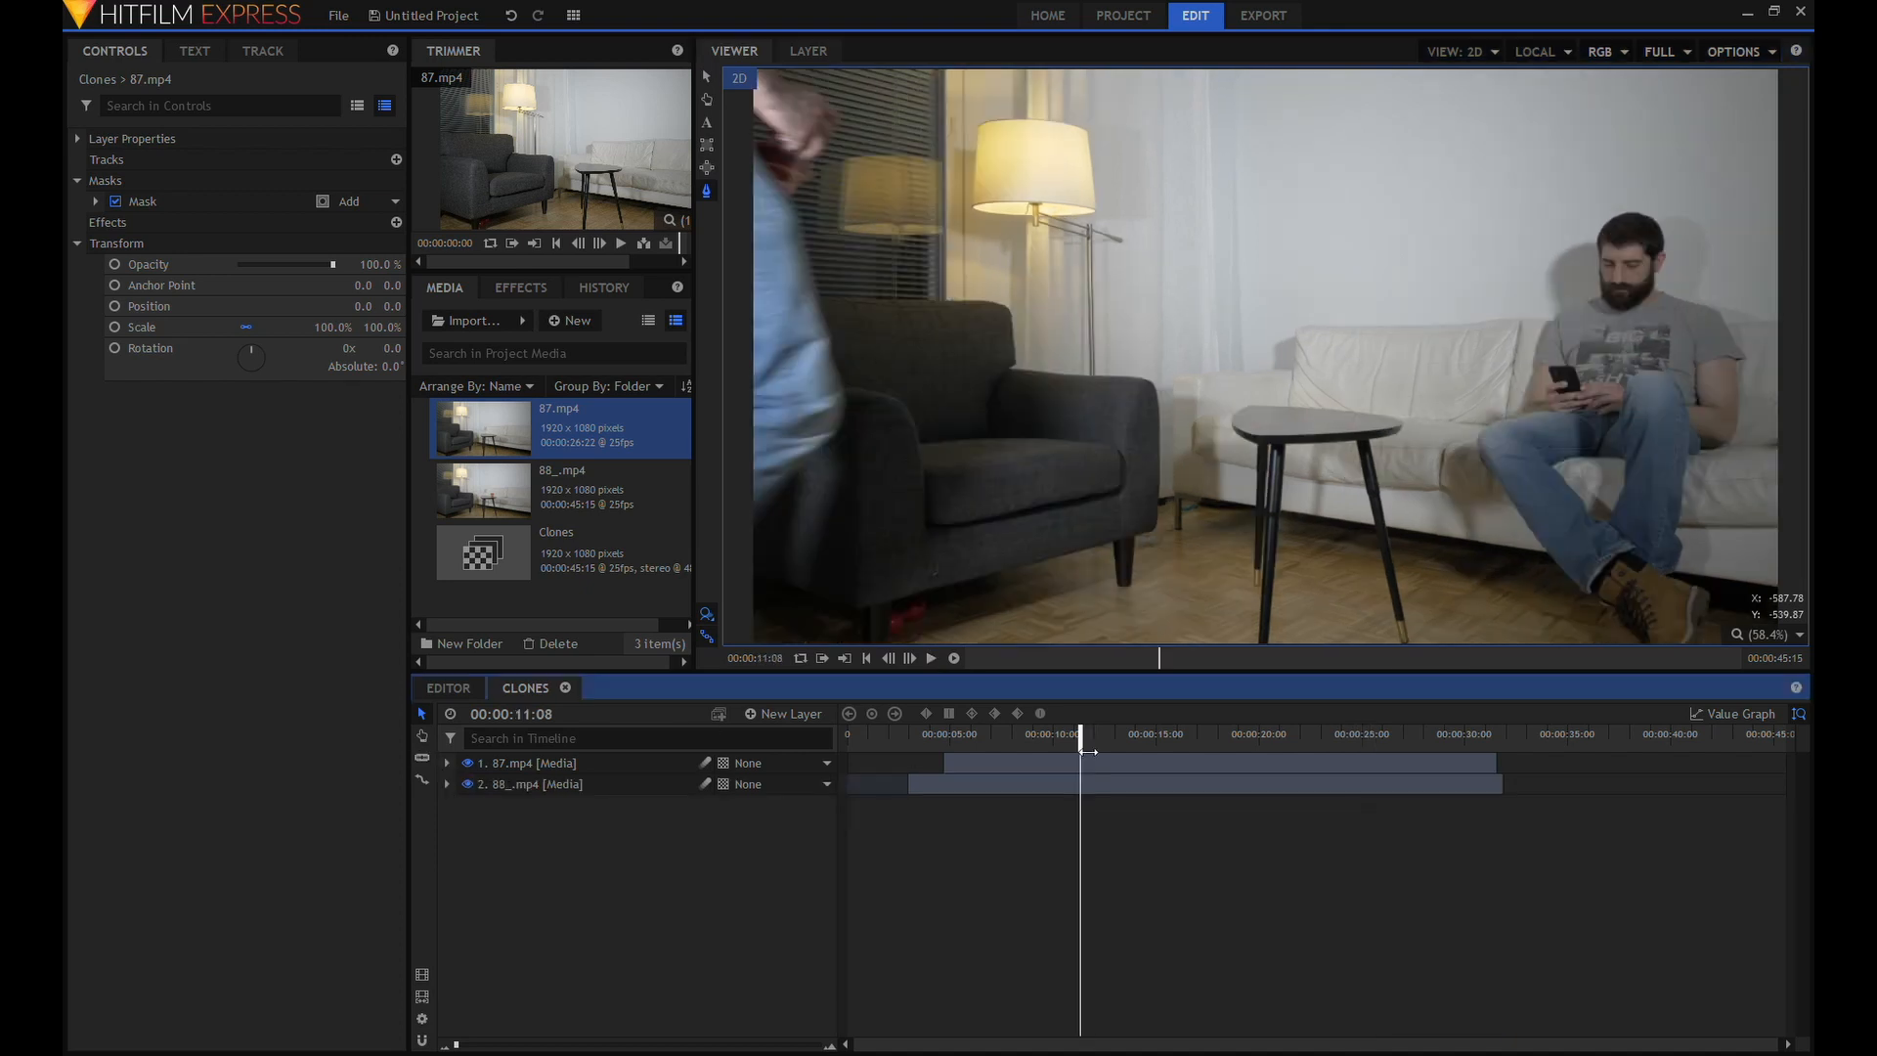
left_click_drag(1086, 752, 1084, 751)
left_click(422, 758)
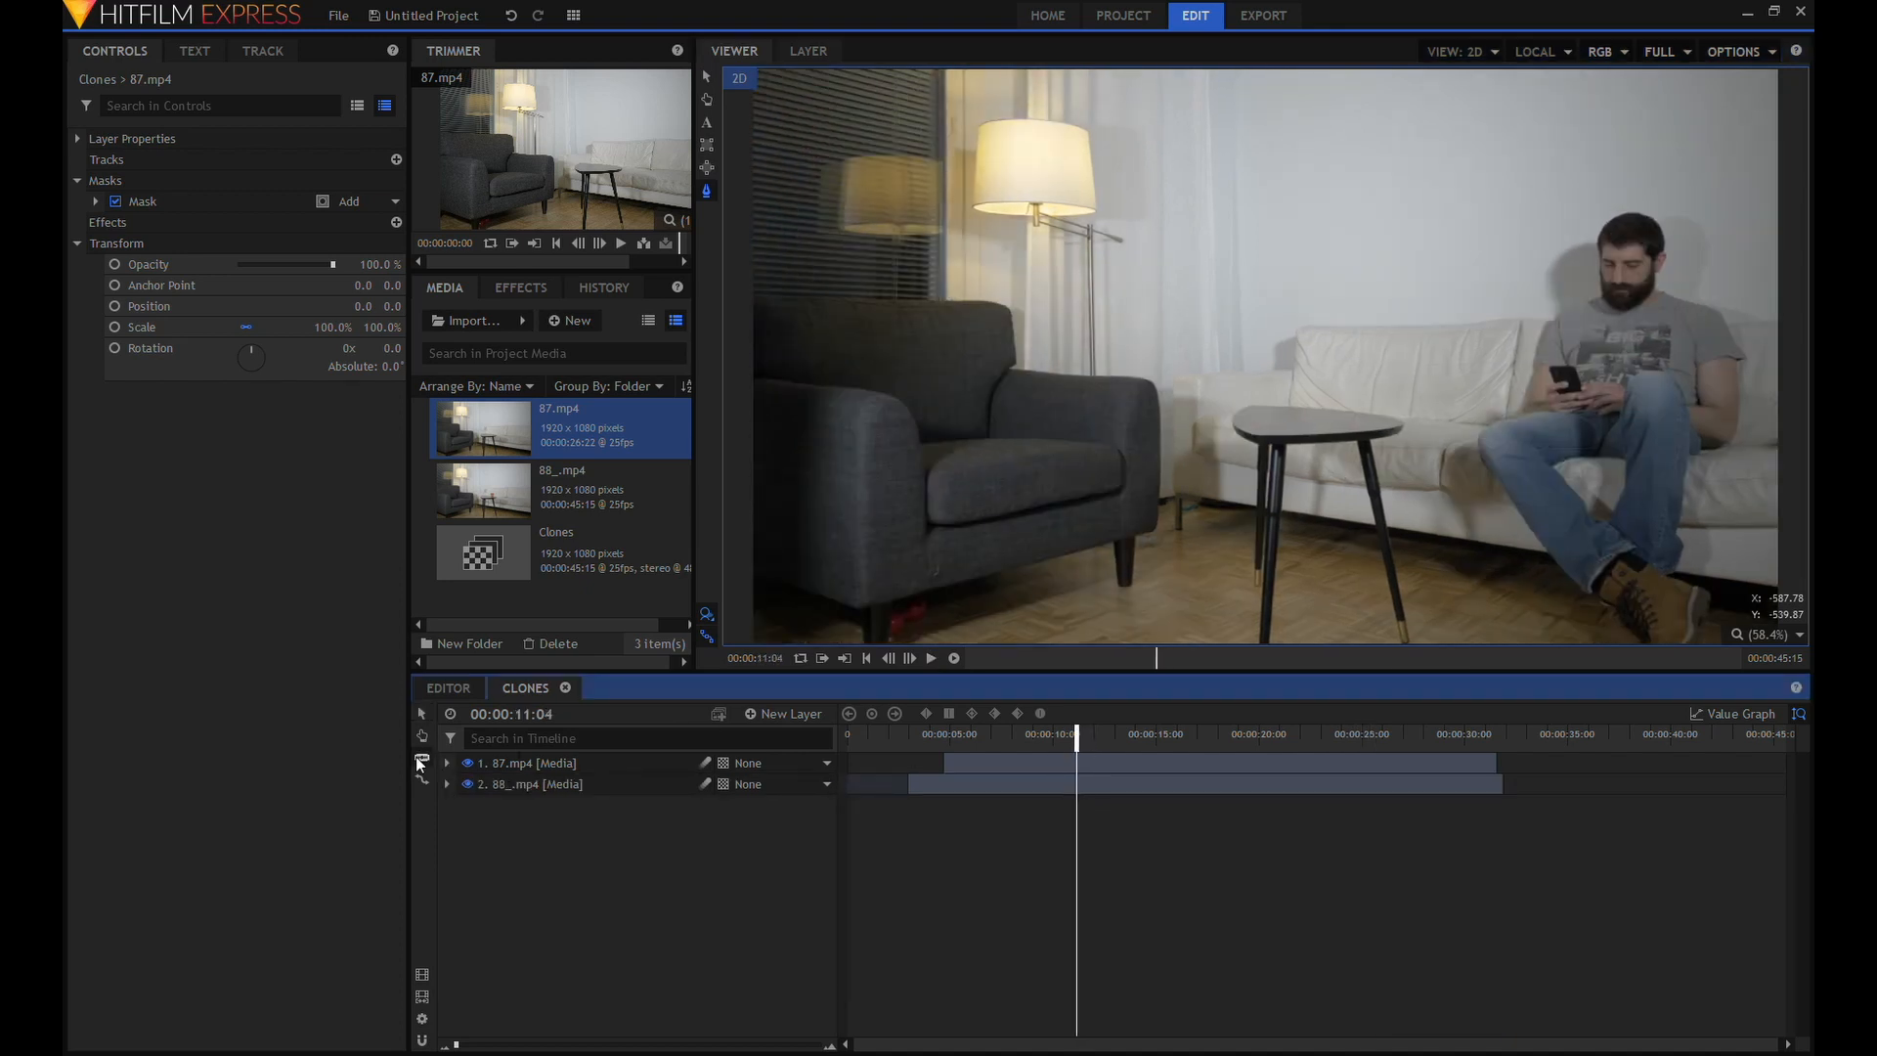
left_click(1079, 767)
left_click(1077, 805)
left_click(644, 763)
left_click(645, 802, "ctrl")
key("Delete")
left_click_drag(1466, 870, 1208, 771)
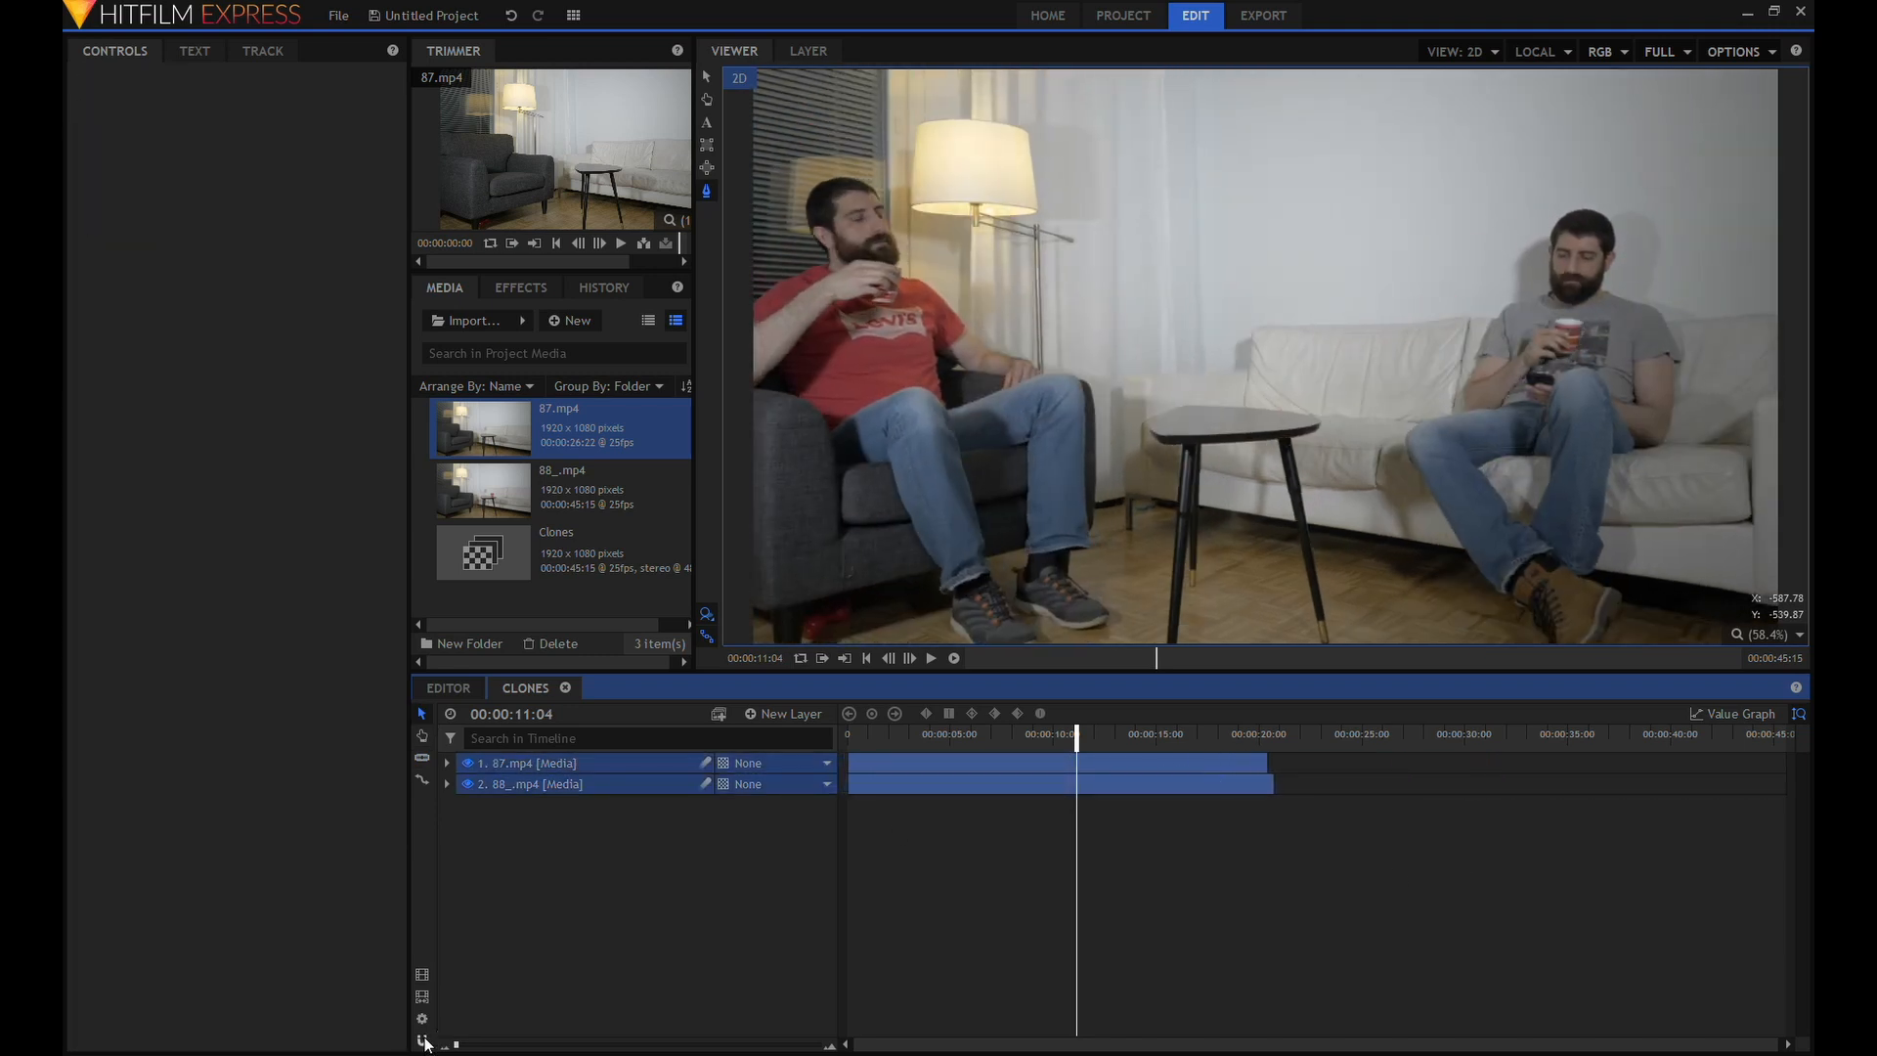
Slice both clip layers at 00:00:12:10 and delete the portions after the cut.
left_click_drag(1077, 738, 1147, 746)
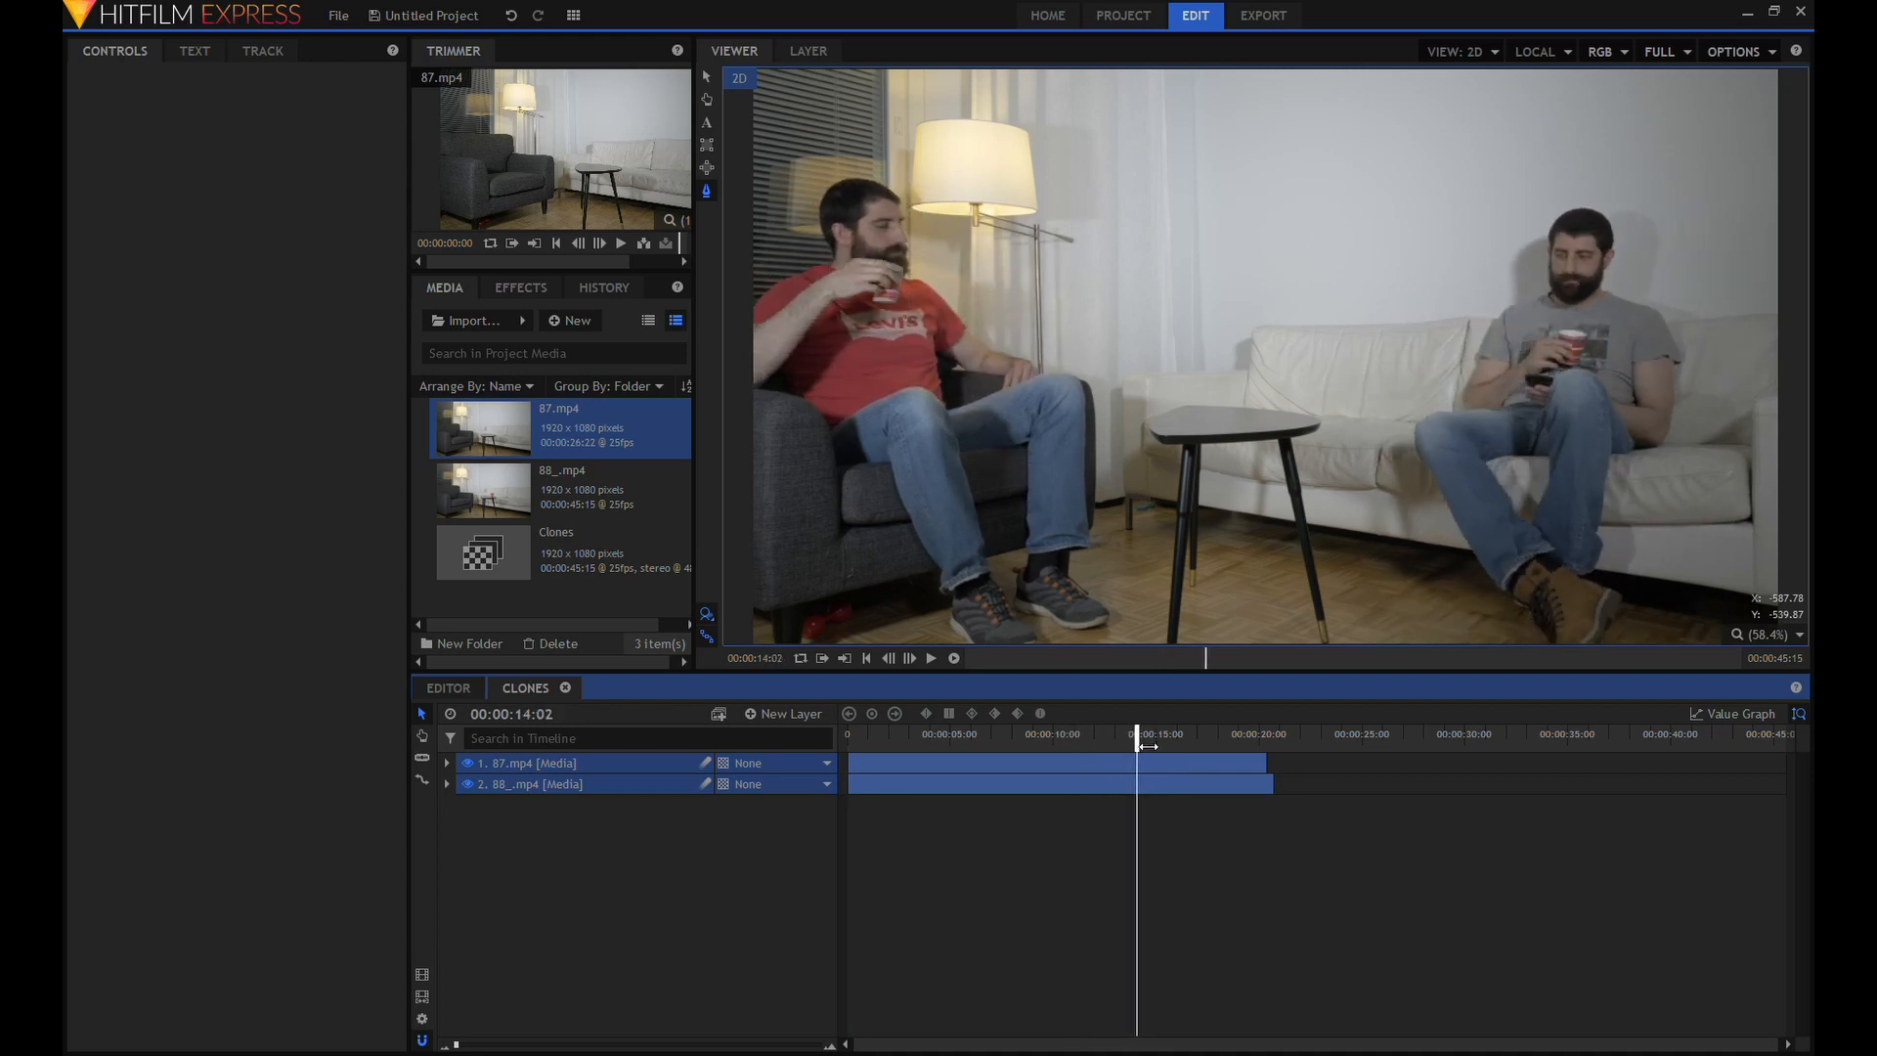
left_click(423, 760)
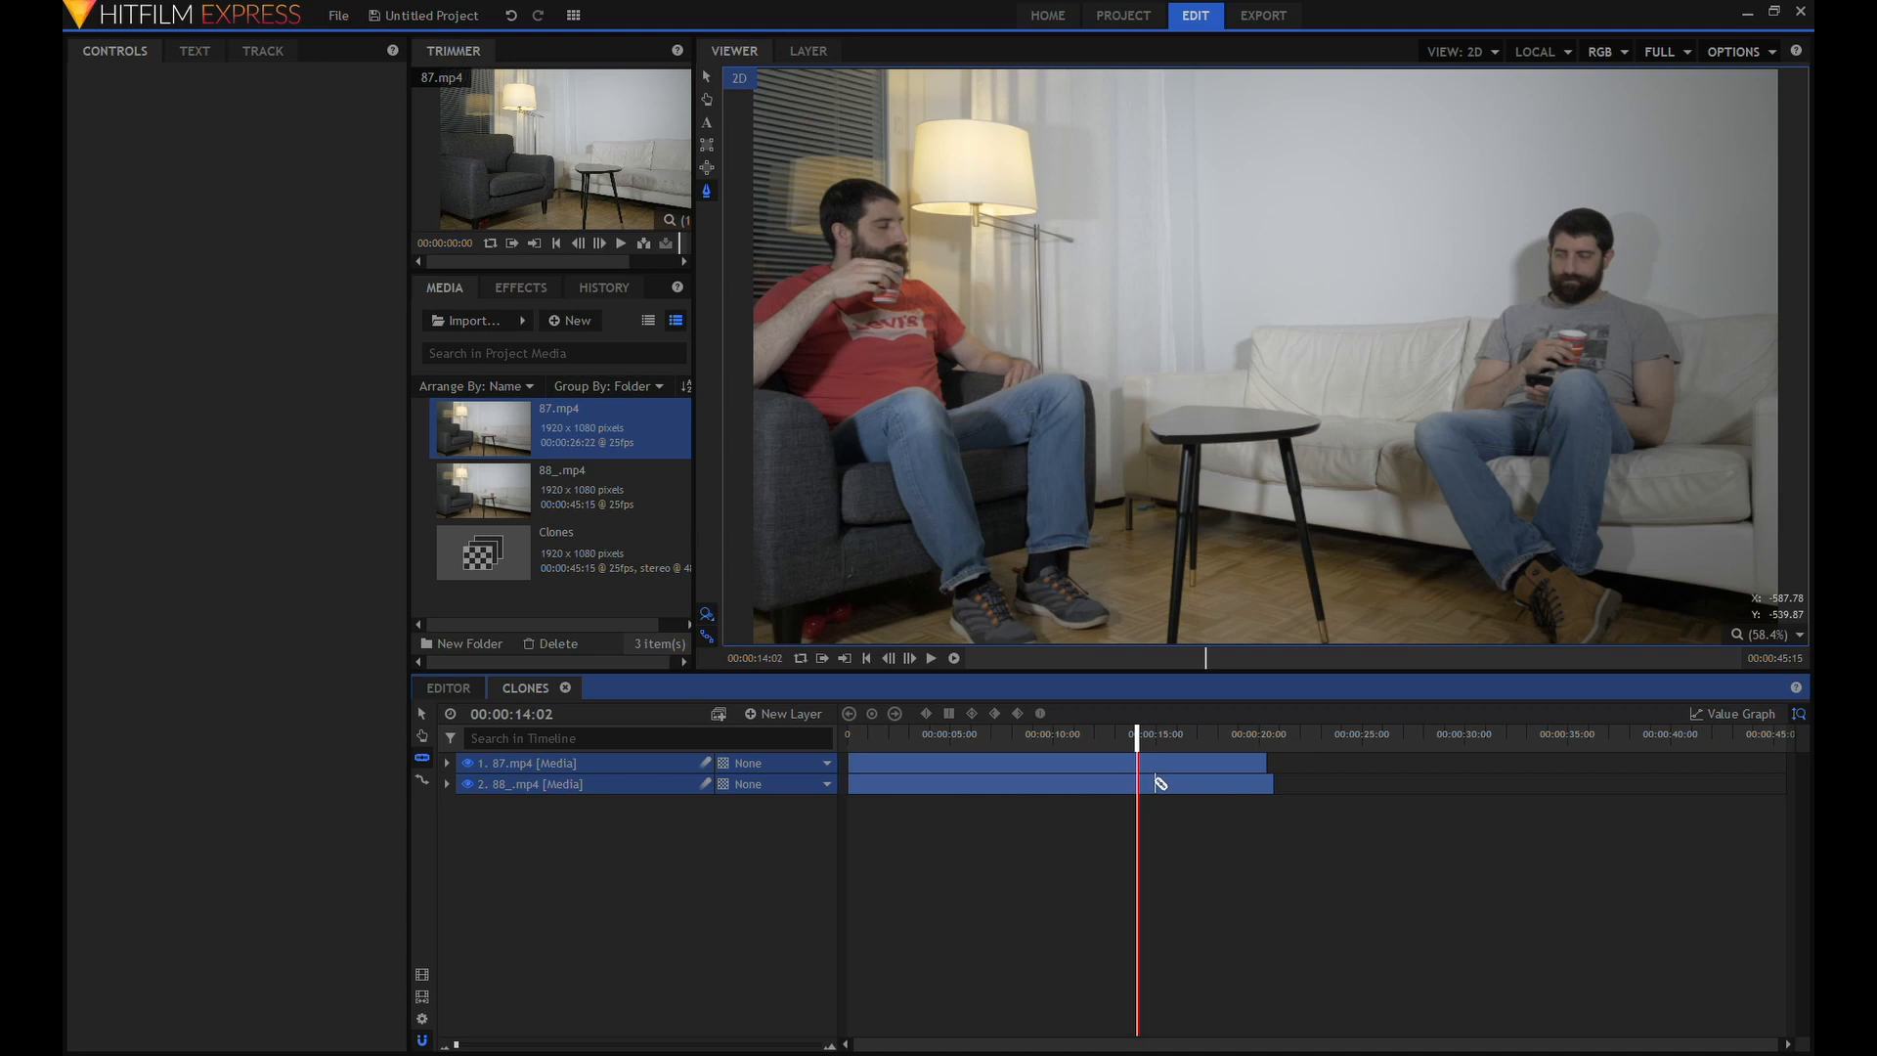
left_click_drag(1144, 746, 1102, 743)
left_click(1122, 779)
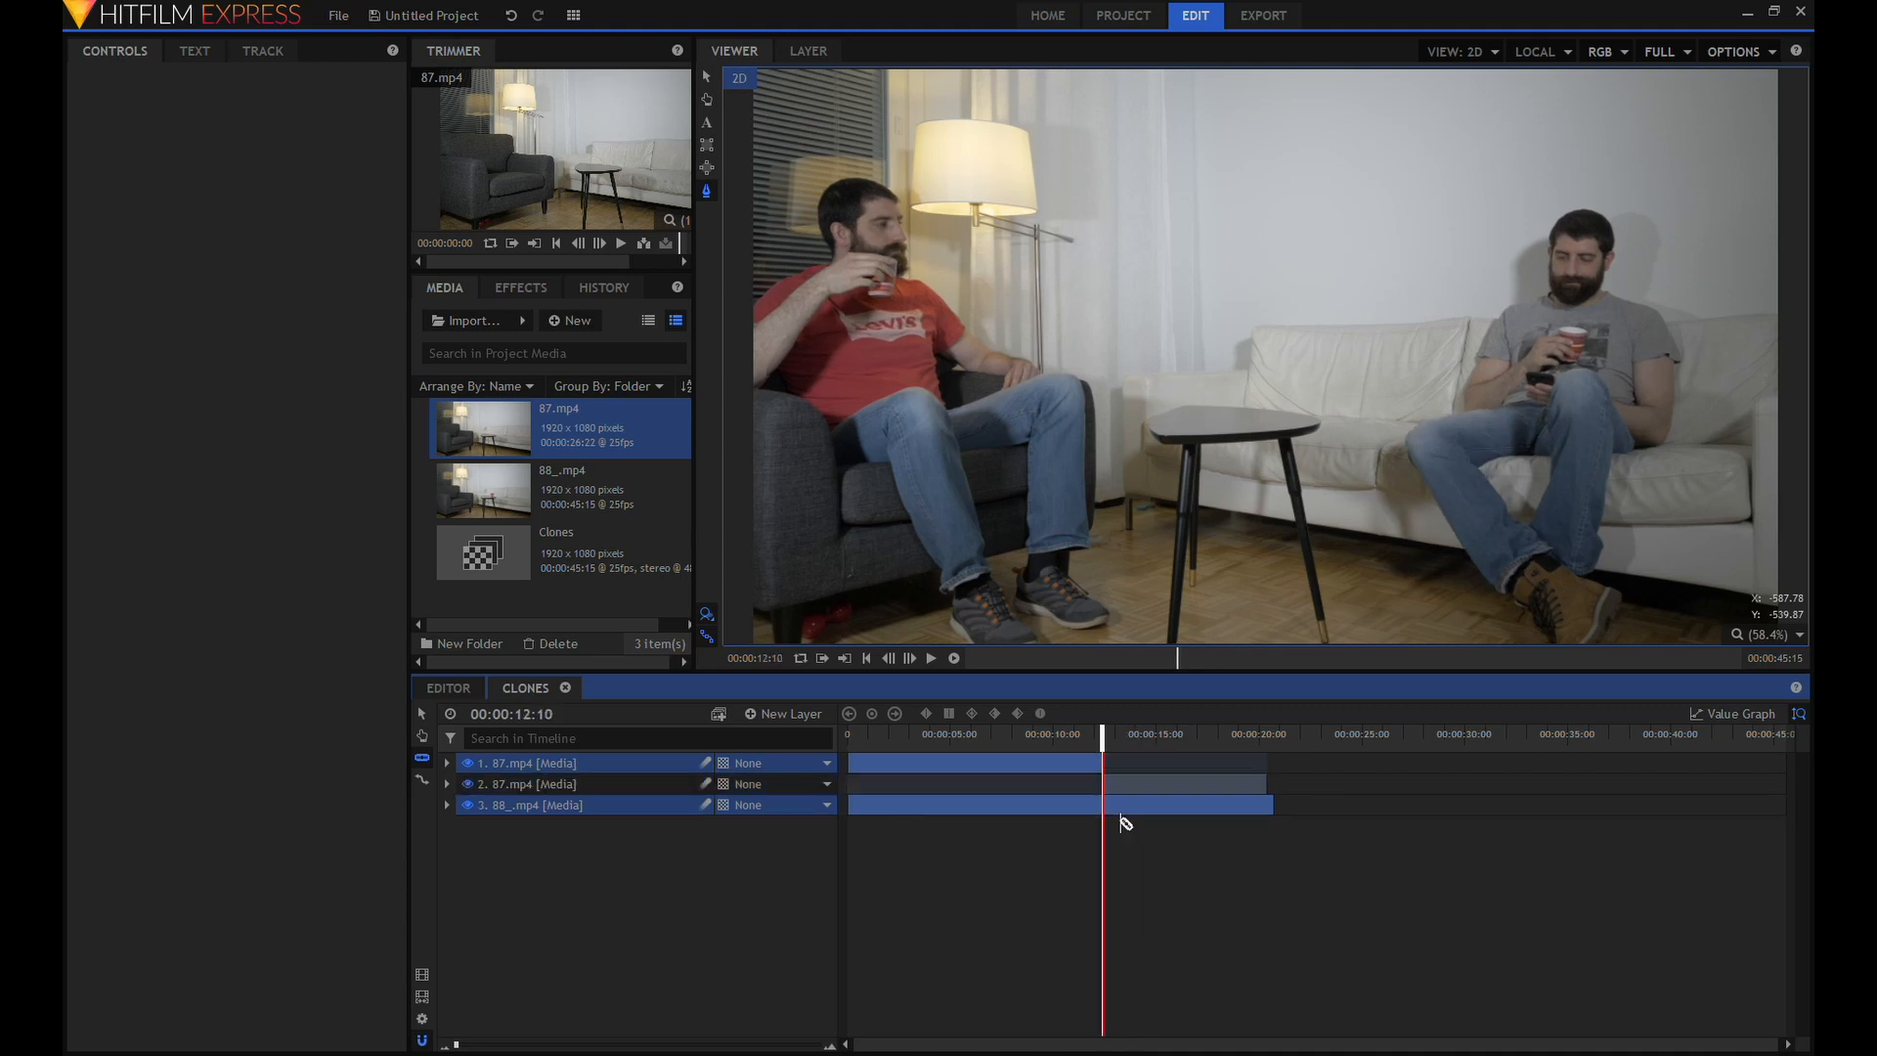
left_click(622, 784)
left_click(614, 829, "ctrl")
key("Delete")
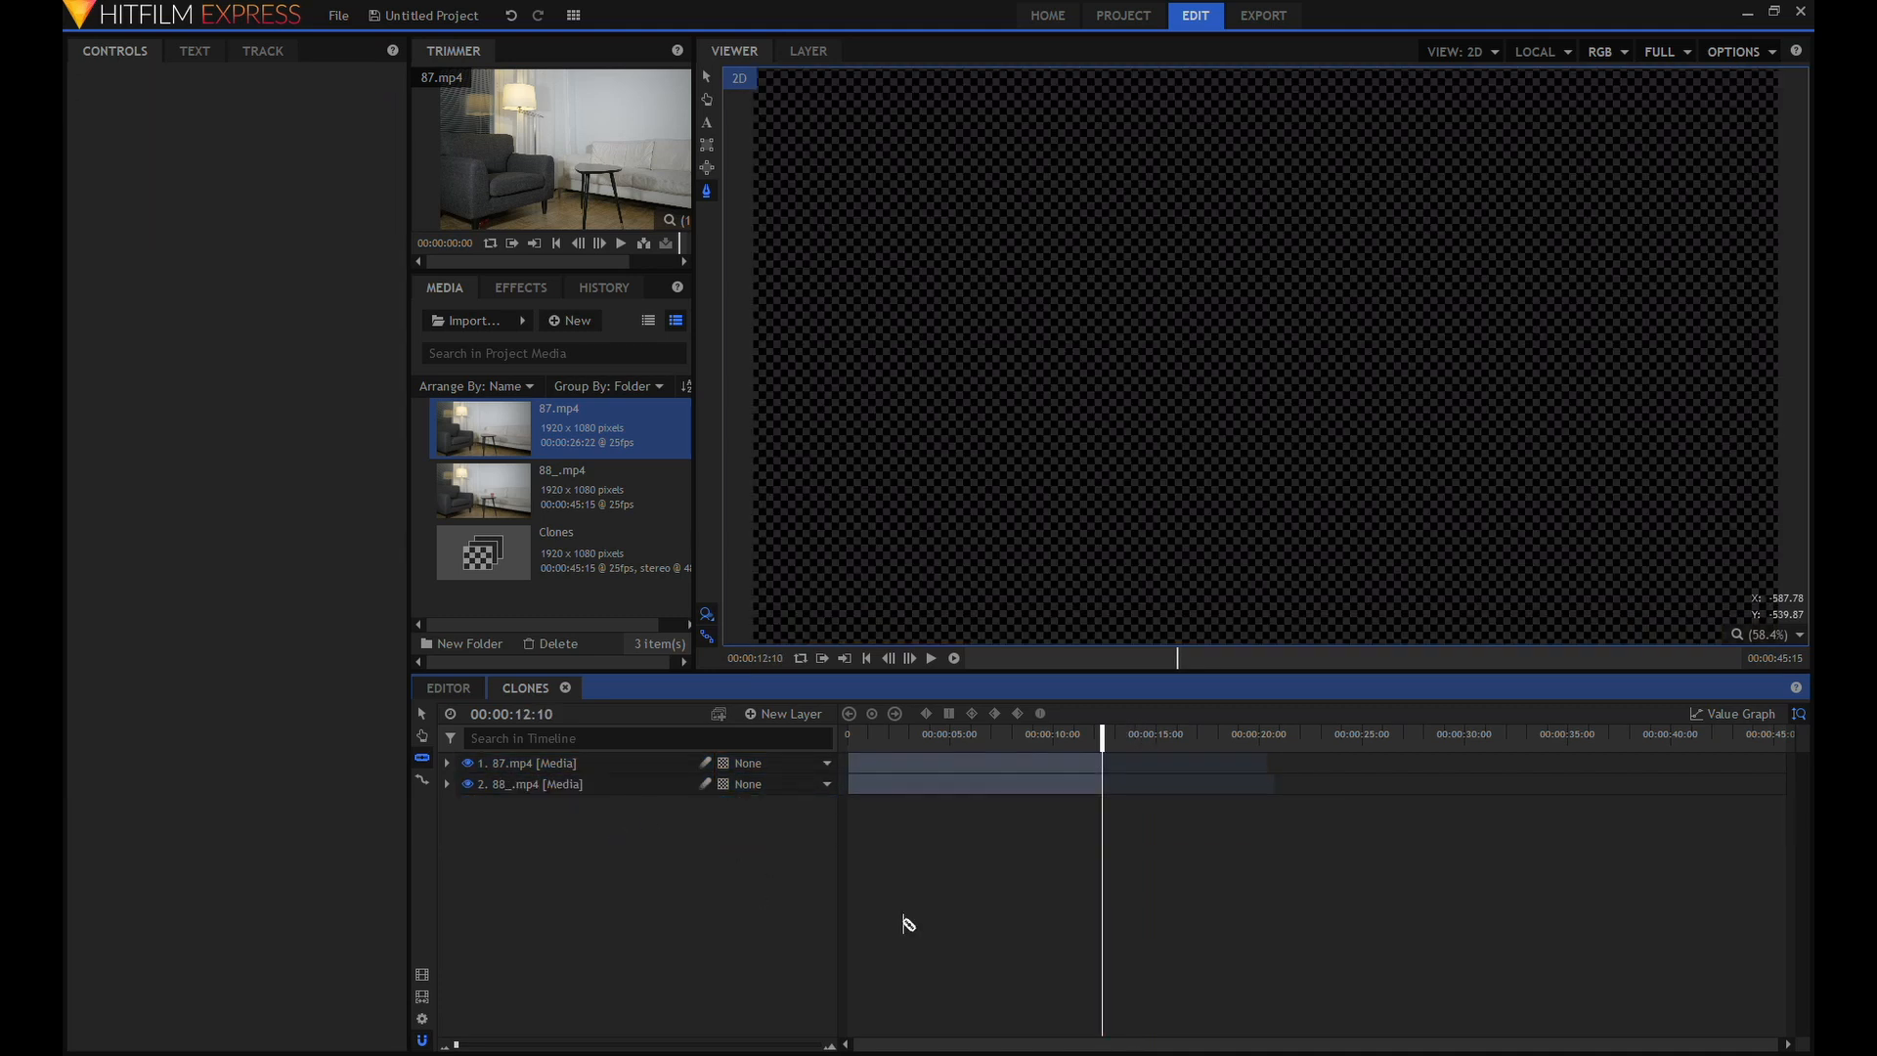
Shorten the Clones composite shot's duration to 00:00:12:10 to match the trimmed clips.
left_click(590, 565)
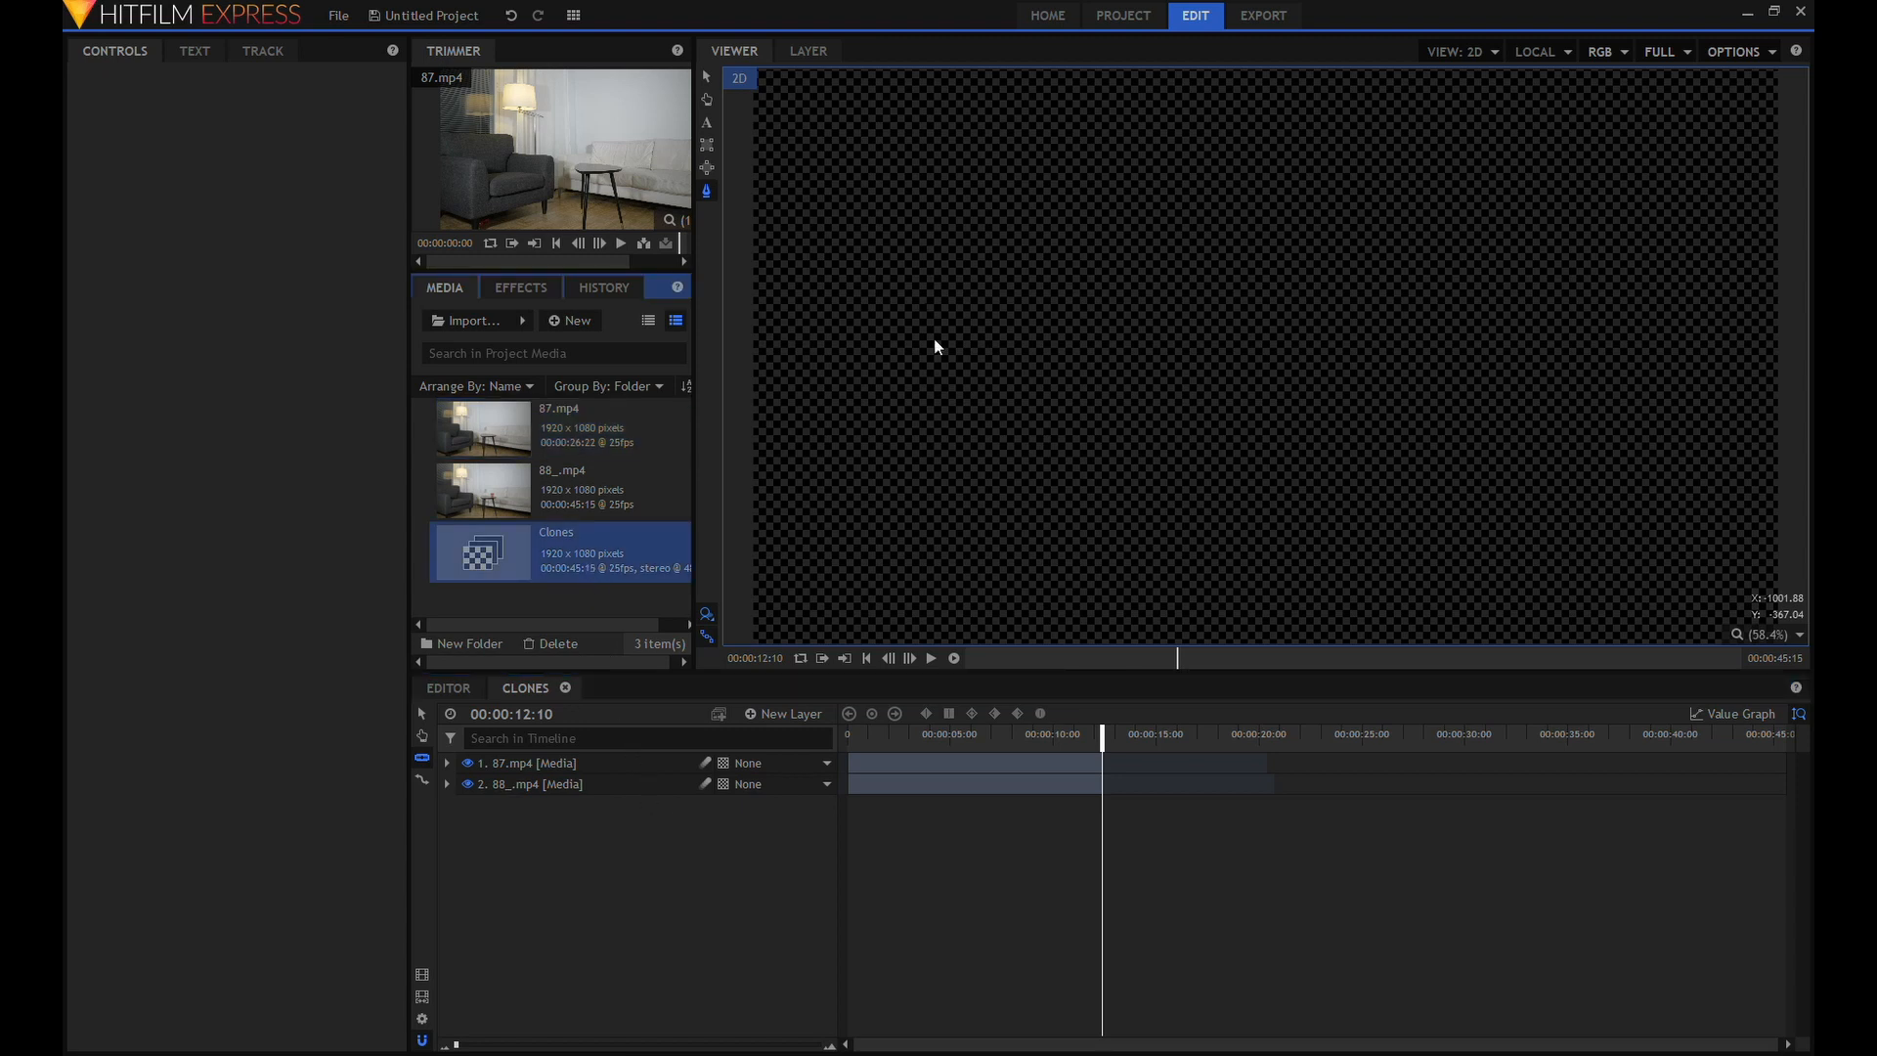
key("Return")
left_click(422, 714)
left_click_drag(867, 738, 824, 740)
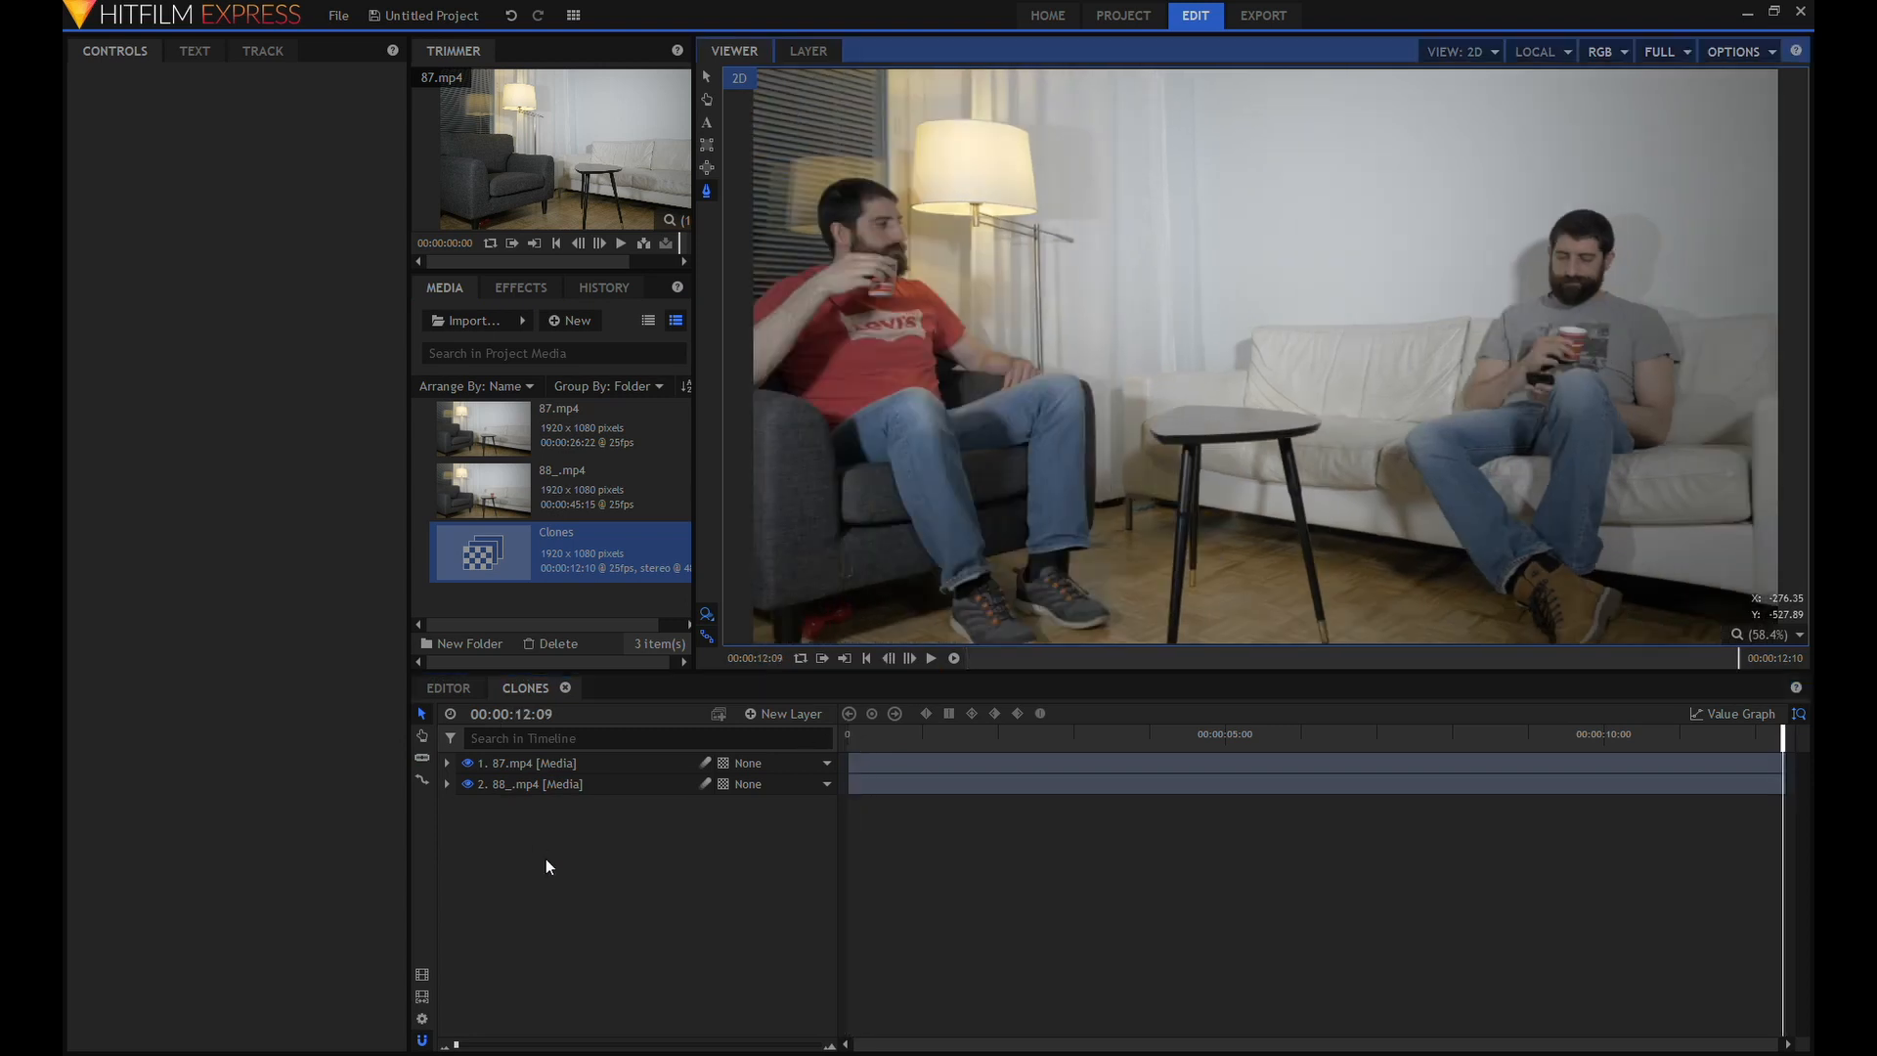
Add a grade layer above both clips and apply the Curves effect to it.
left_click(546, 861)
key("ctrl+g")
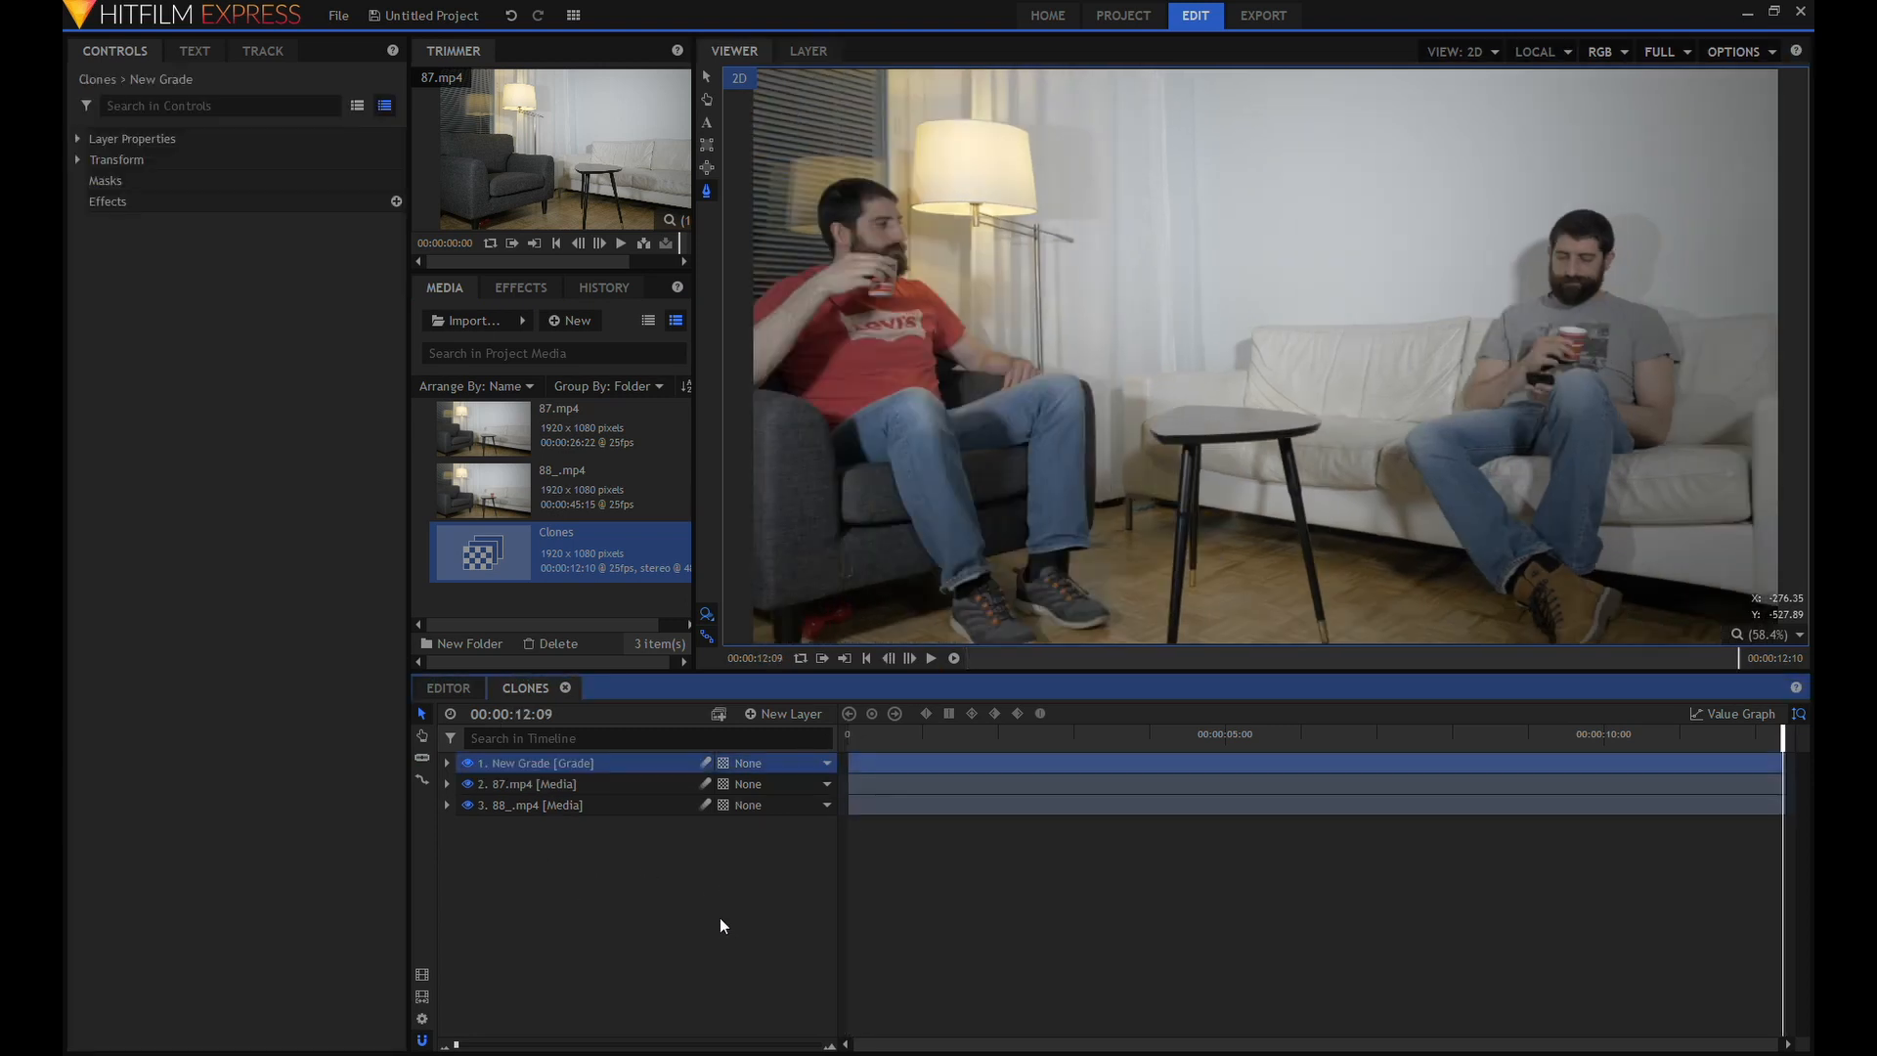
left_click(521, 286)
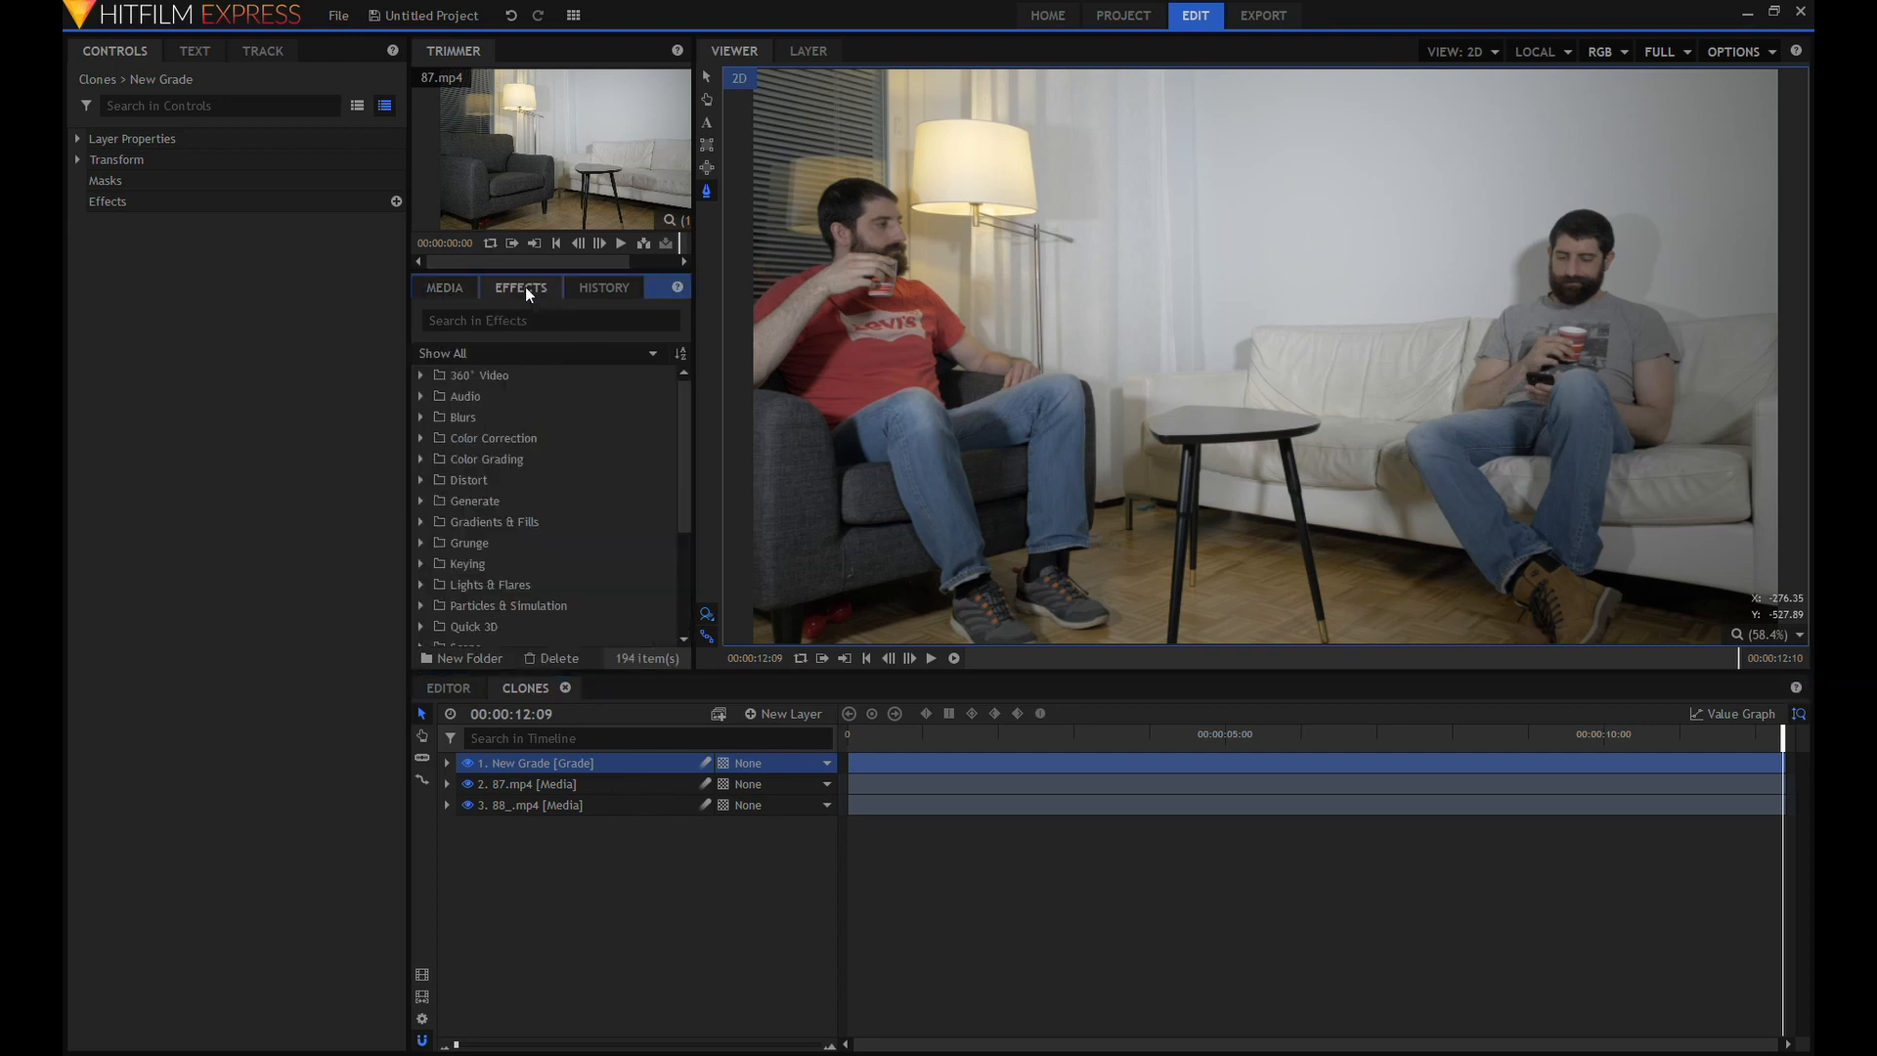
left_click(420, 438)
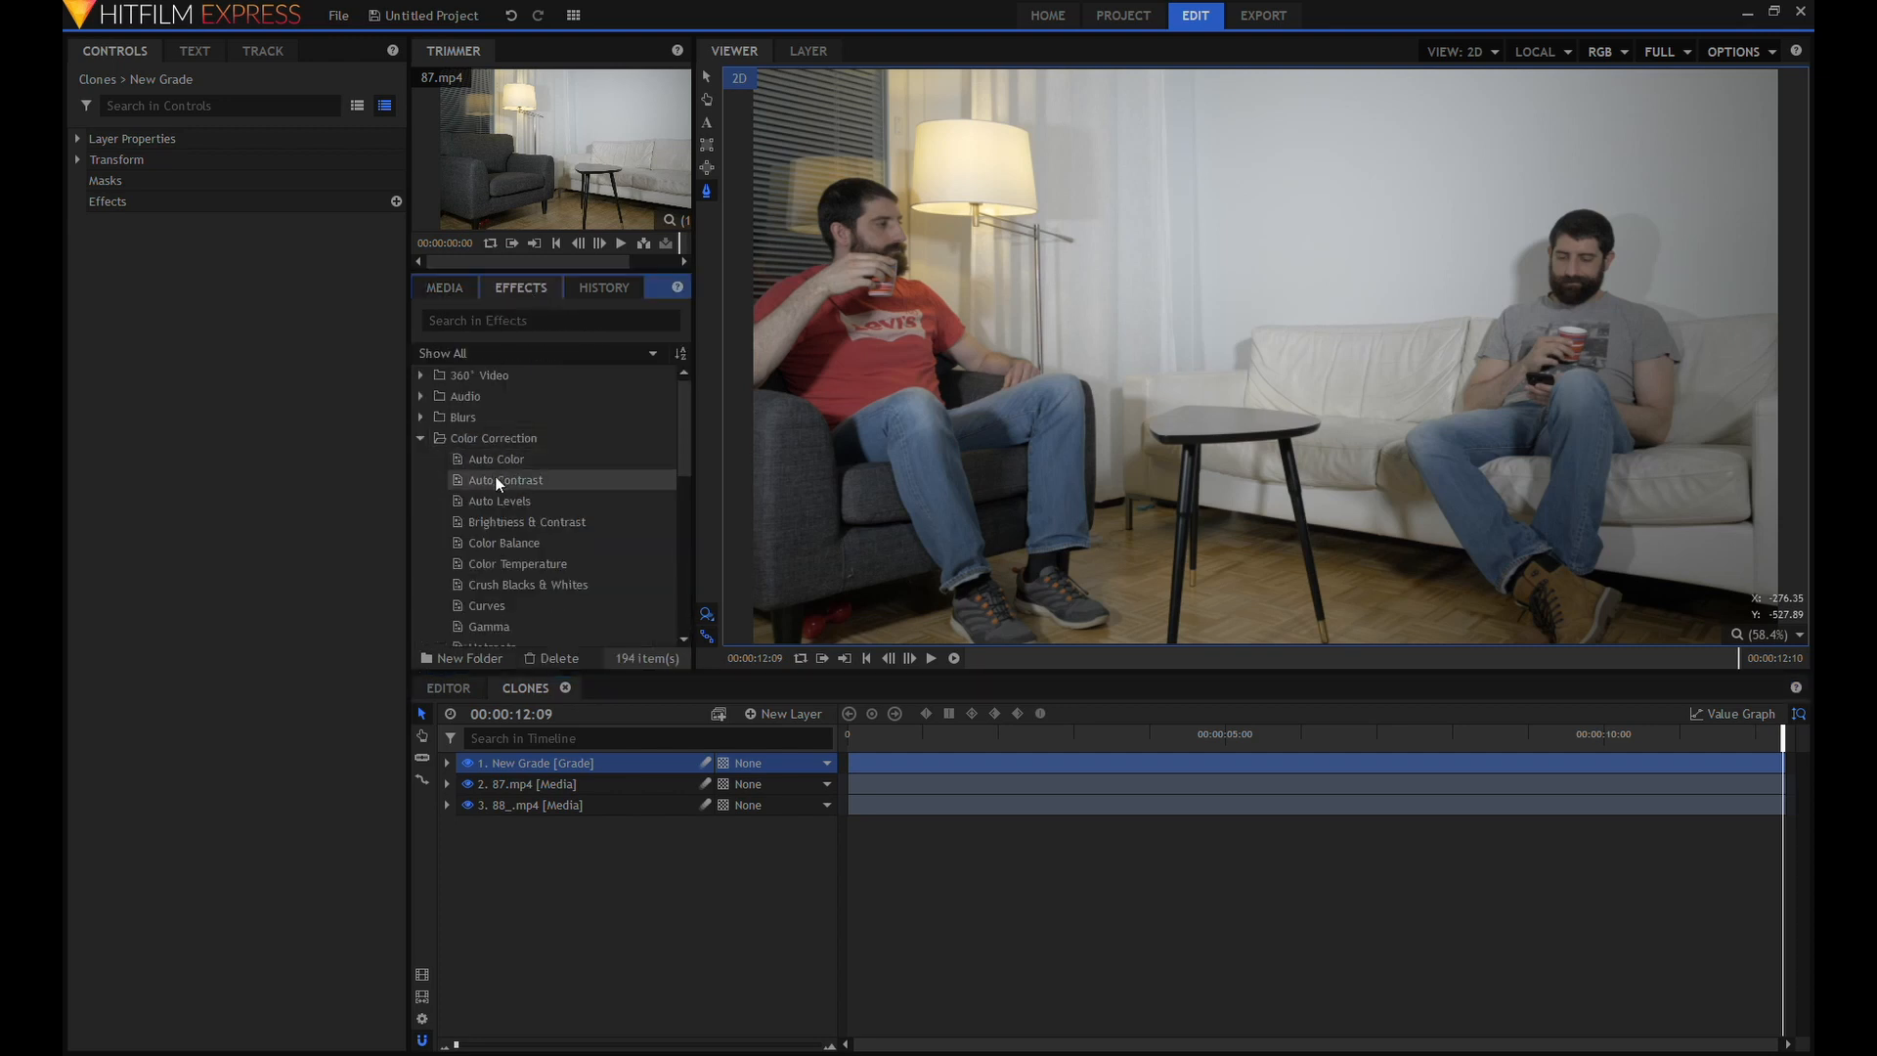
left_click_drag(490, 607, 538, 774)
Shape the RGB curve into a gentle S by lowering the shadows and raising the highlights.
left_click(95, 222)
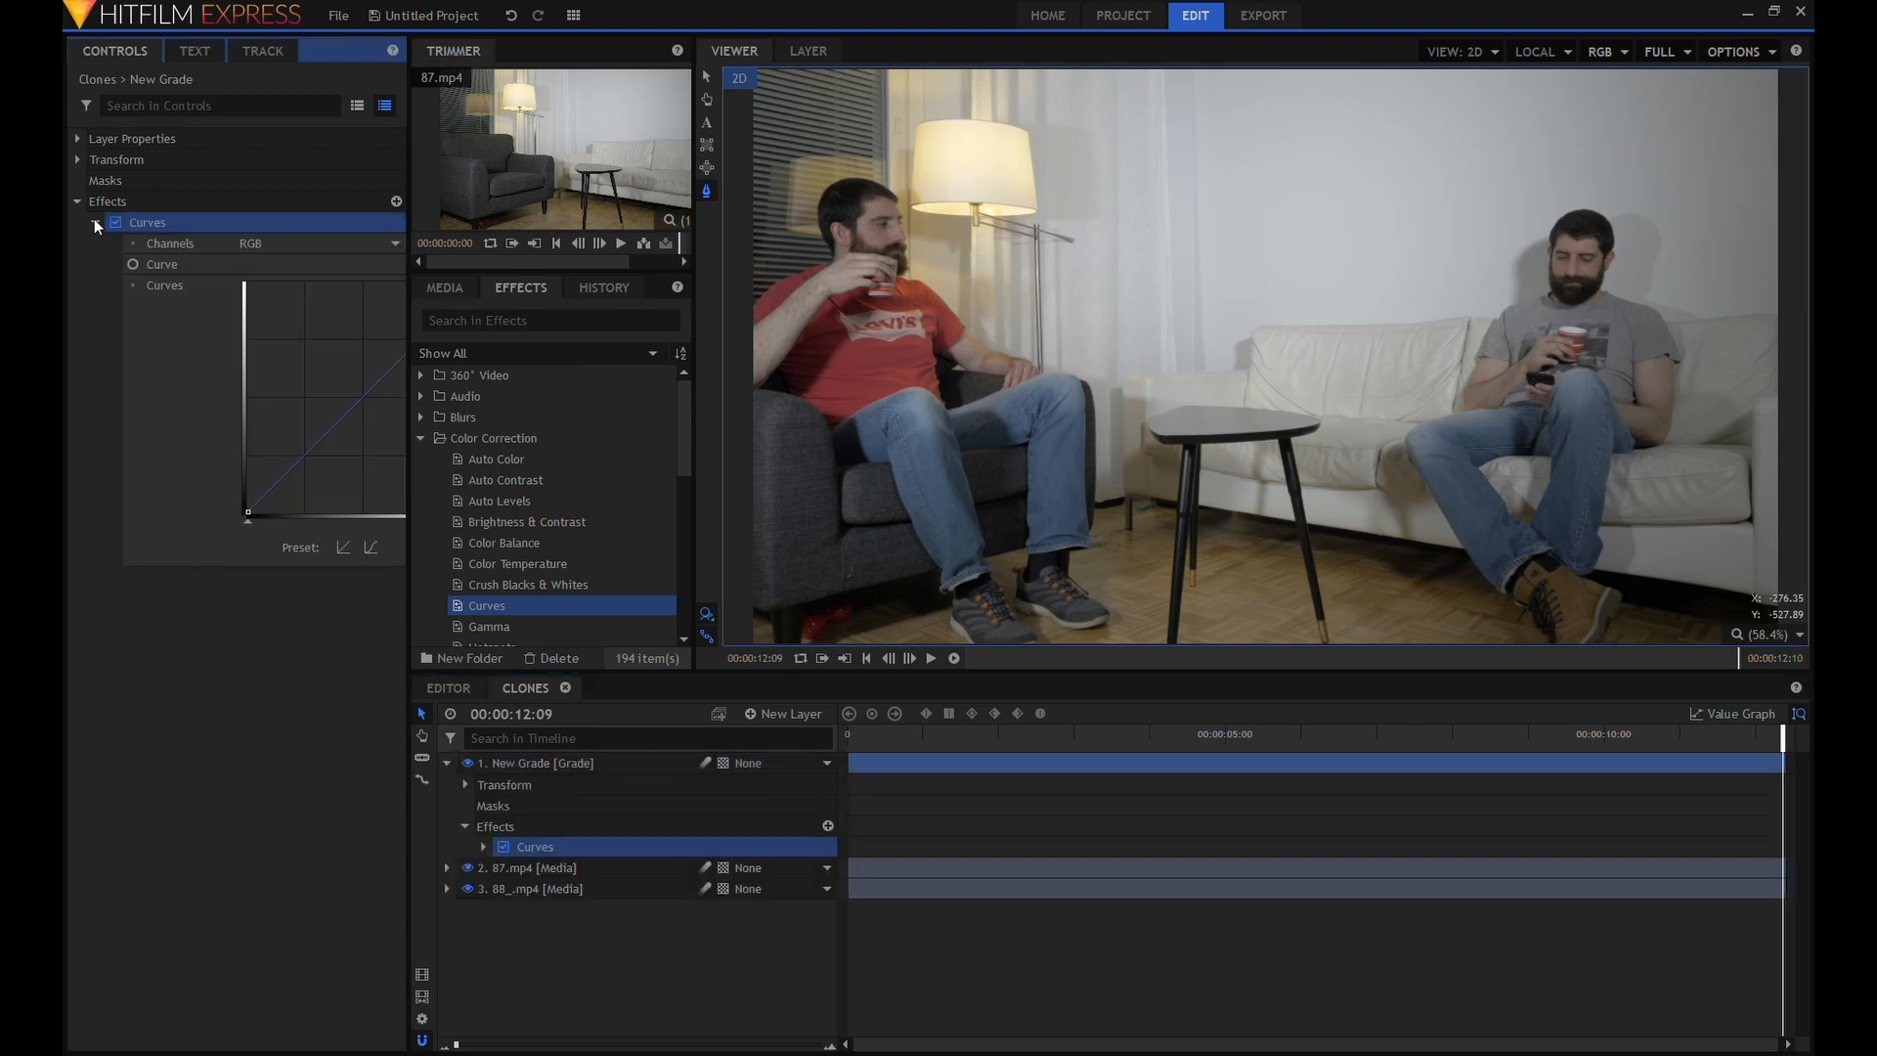
left_click_drag(409, 581, 657, 580)
left_click_drag(375, 488, 385, 495)
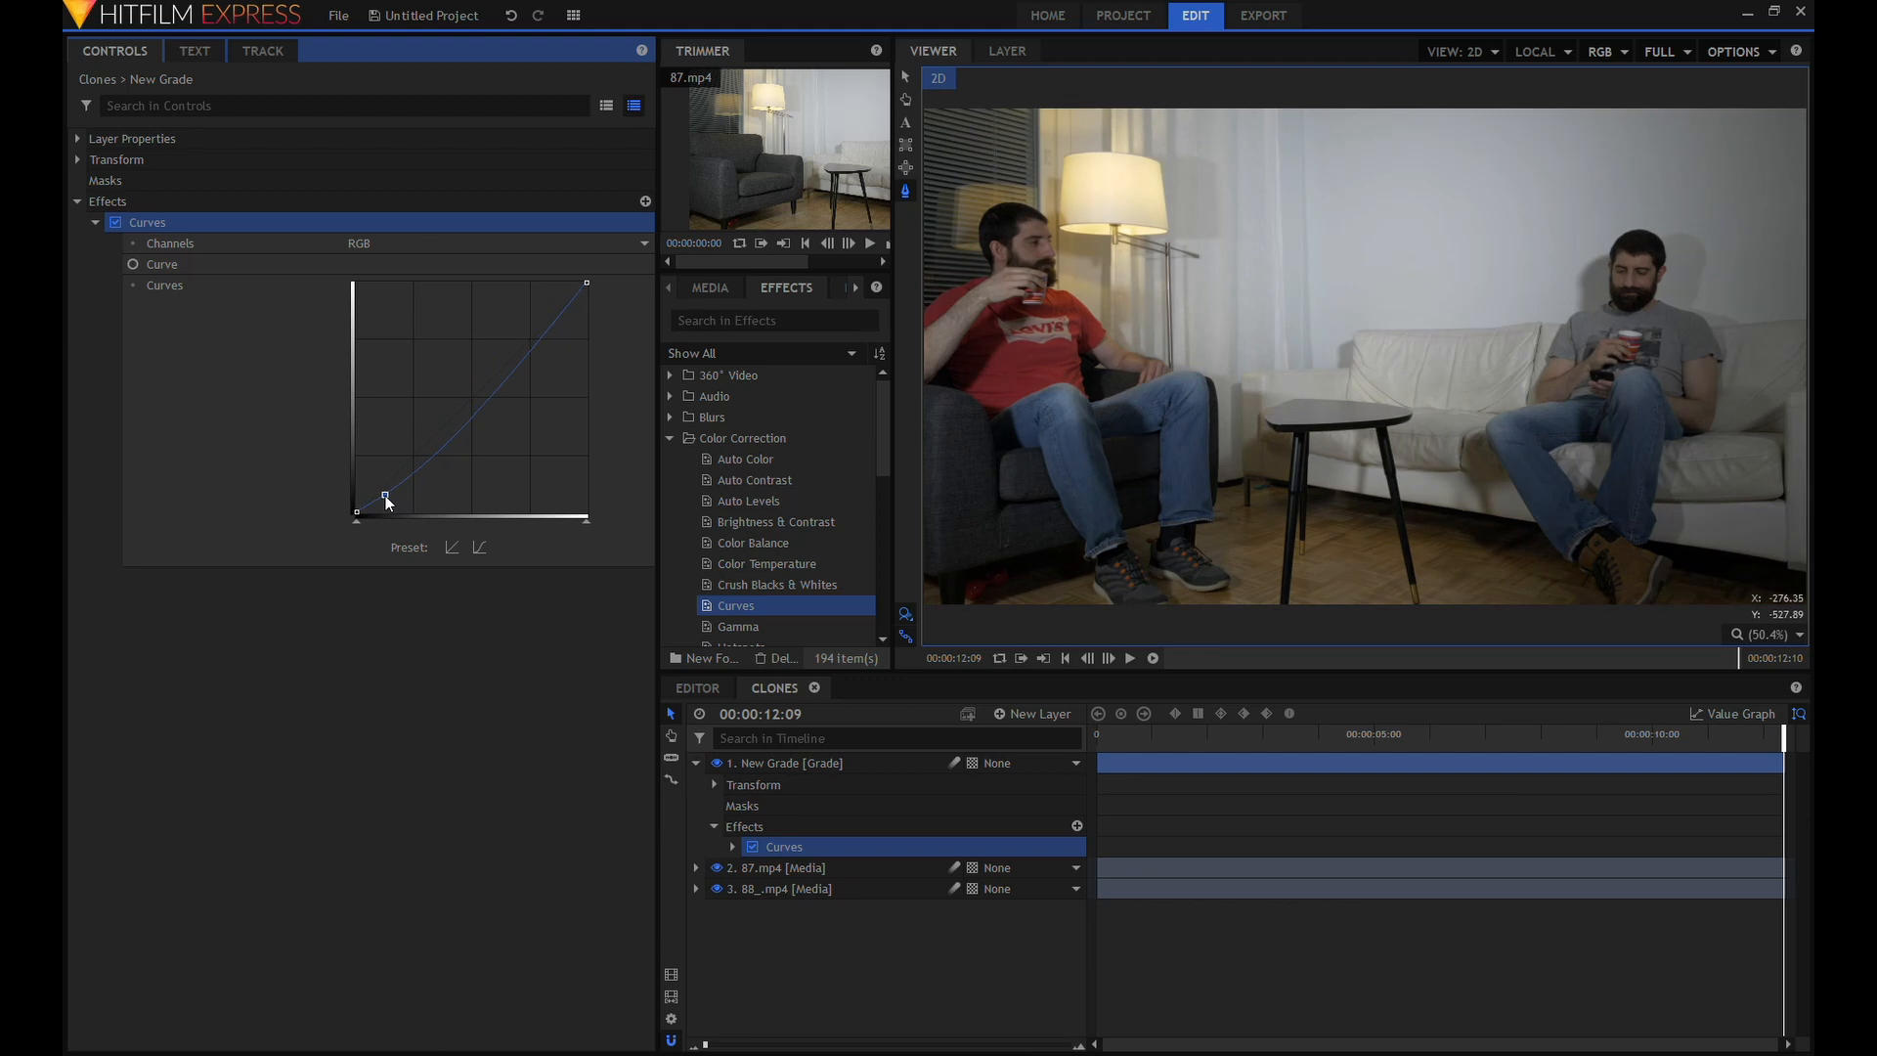
left_click_drag(542, 338, 543, 313)
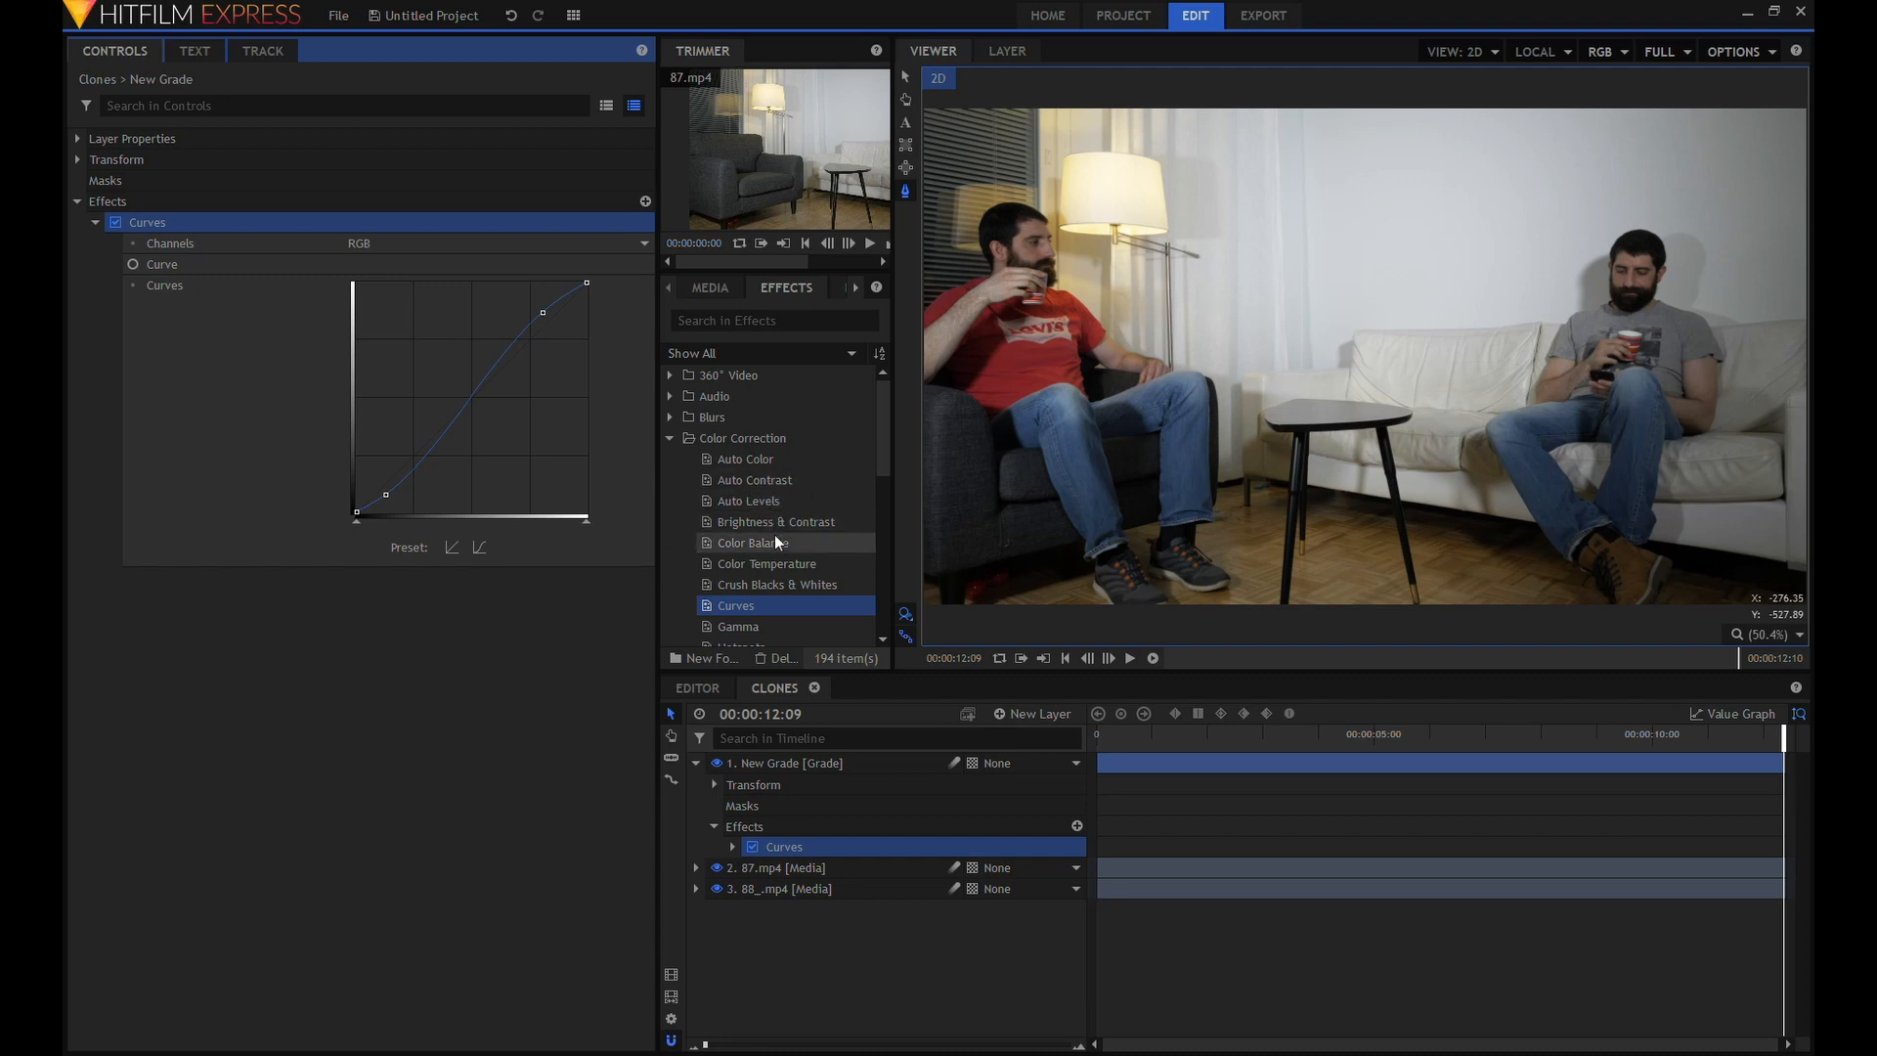
Apply Hue, Saturation & Lightness to the grade layer and set its Master saturation to 10.
scroll(776, 538, "down", 1)
scroll(774, 544, "down", 1)
left_click_drag(780, 548, 778, 767)
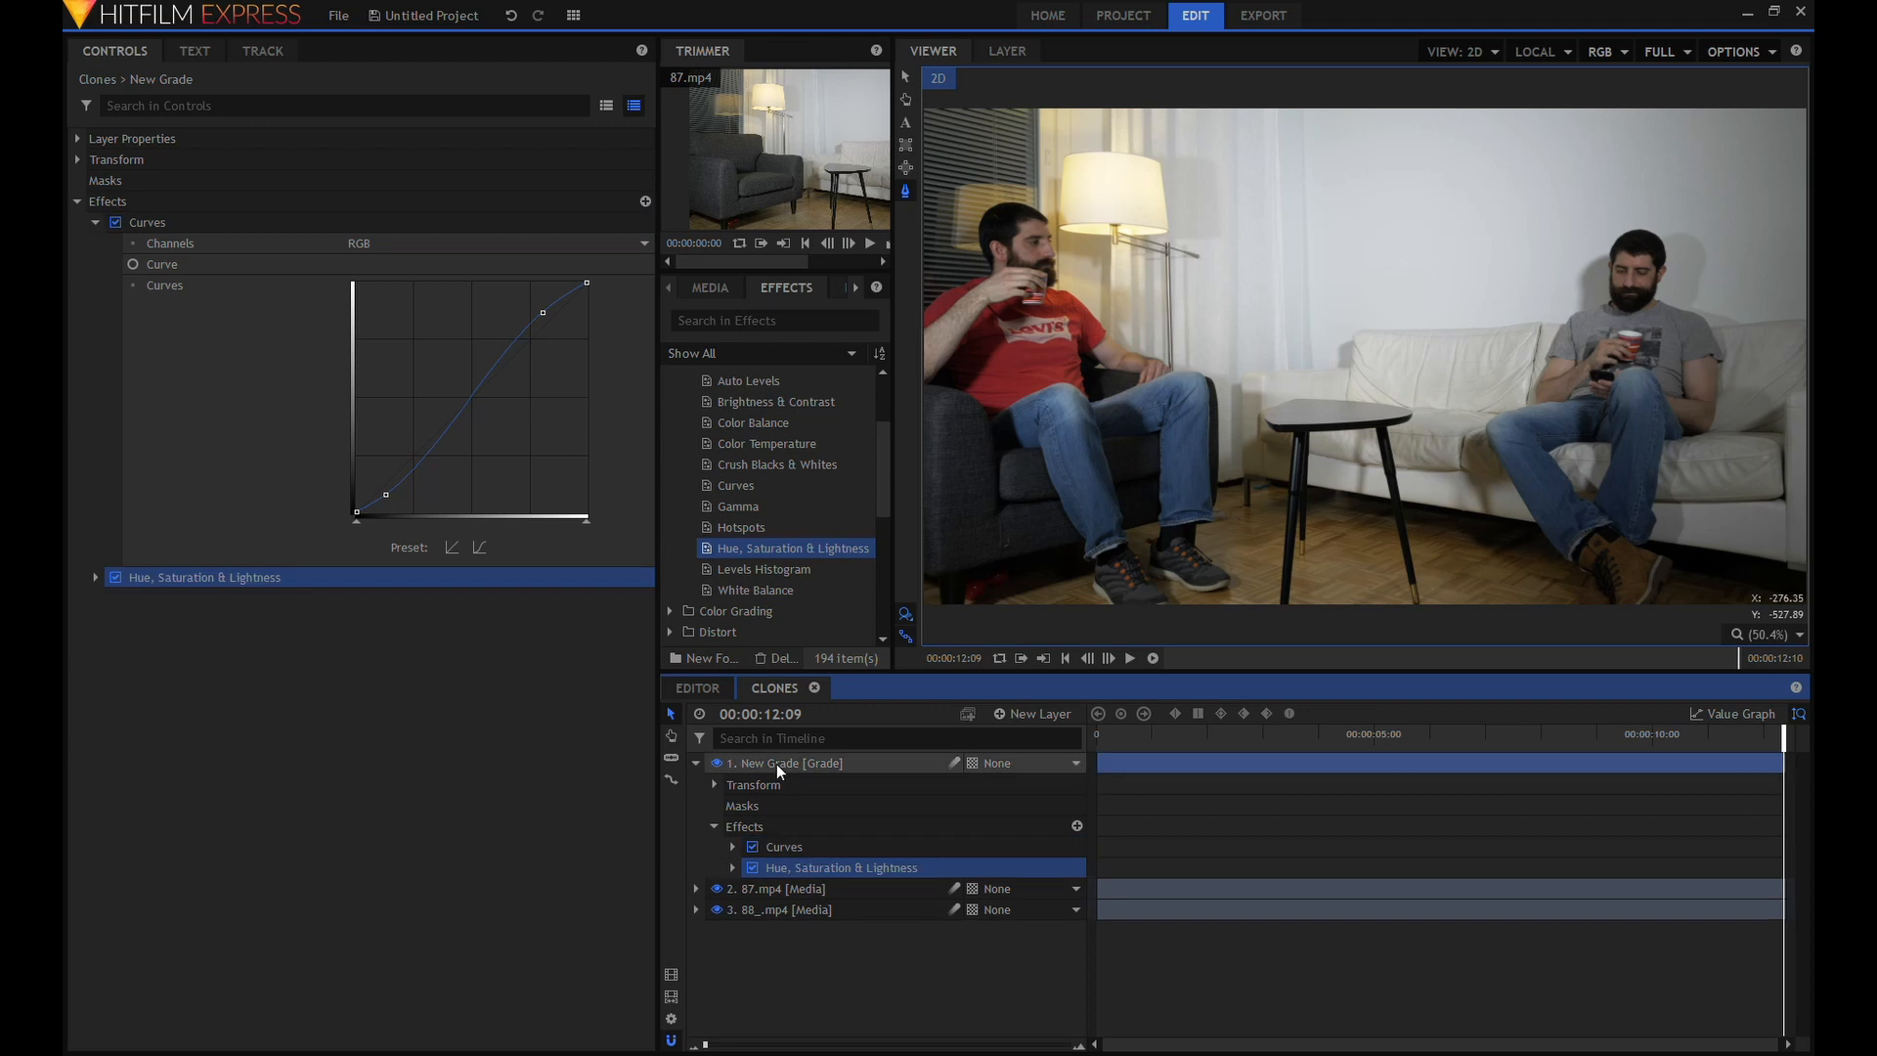
left_click(94, 576)
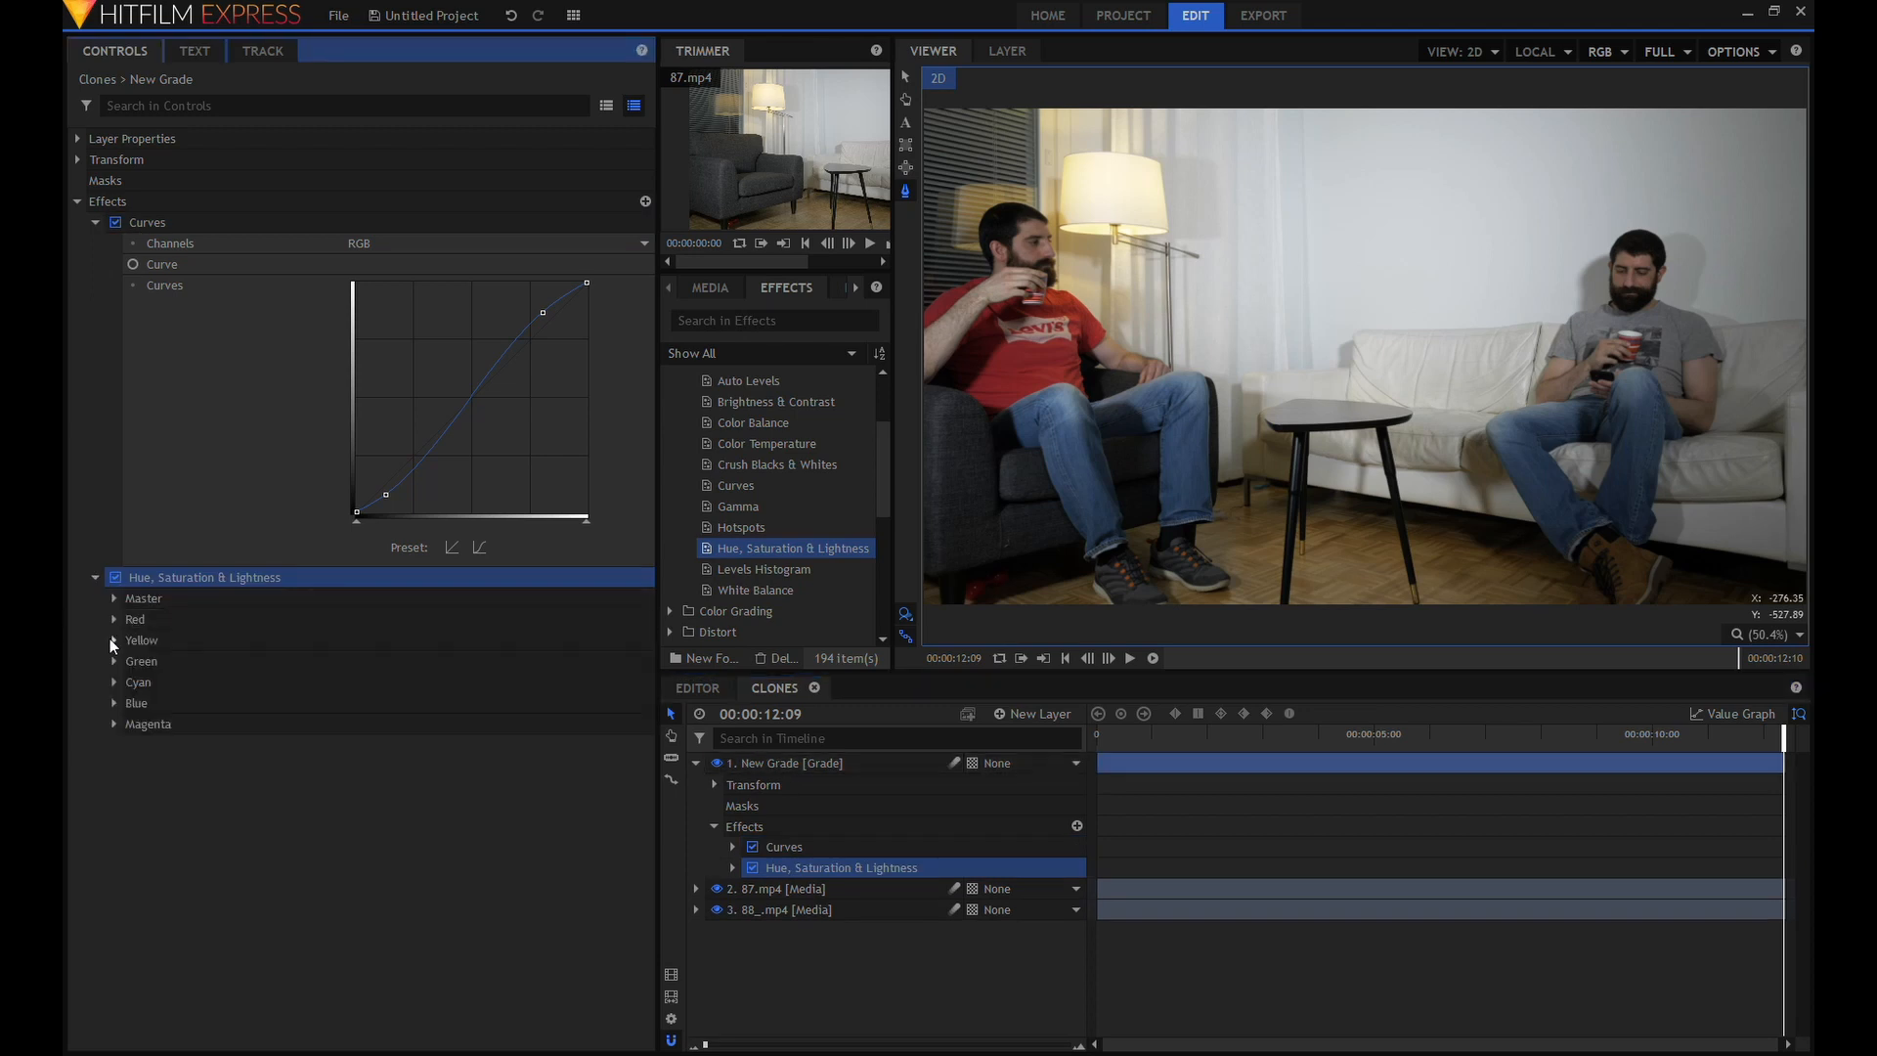
left_click(114, 599)
left_click_drag(466, 641, 473, 644)
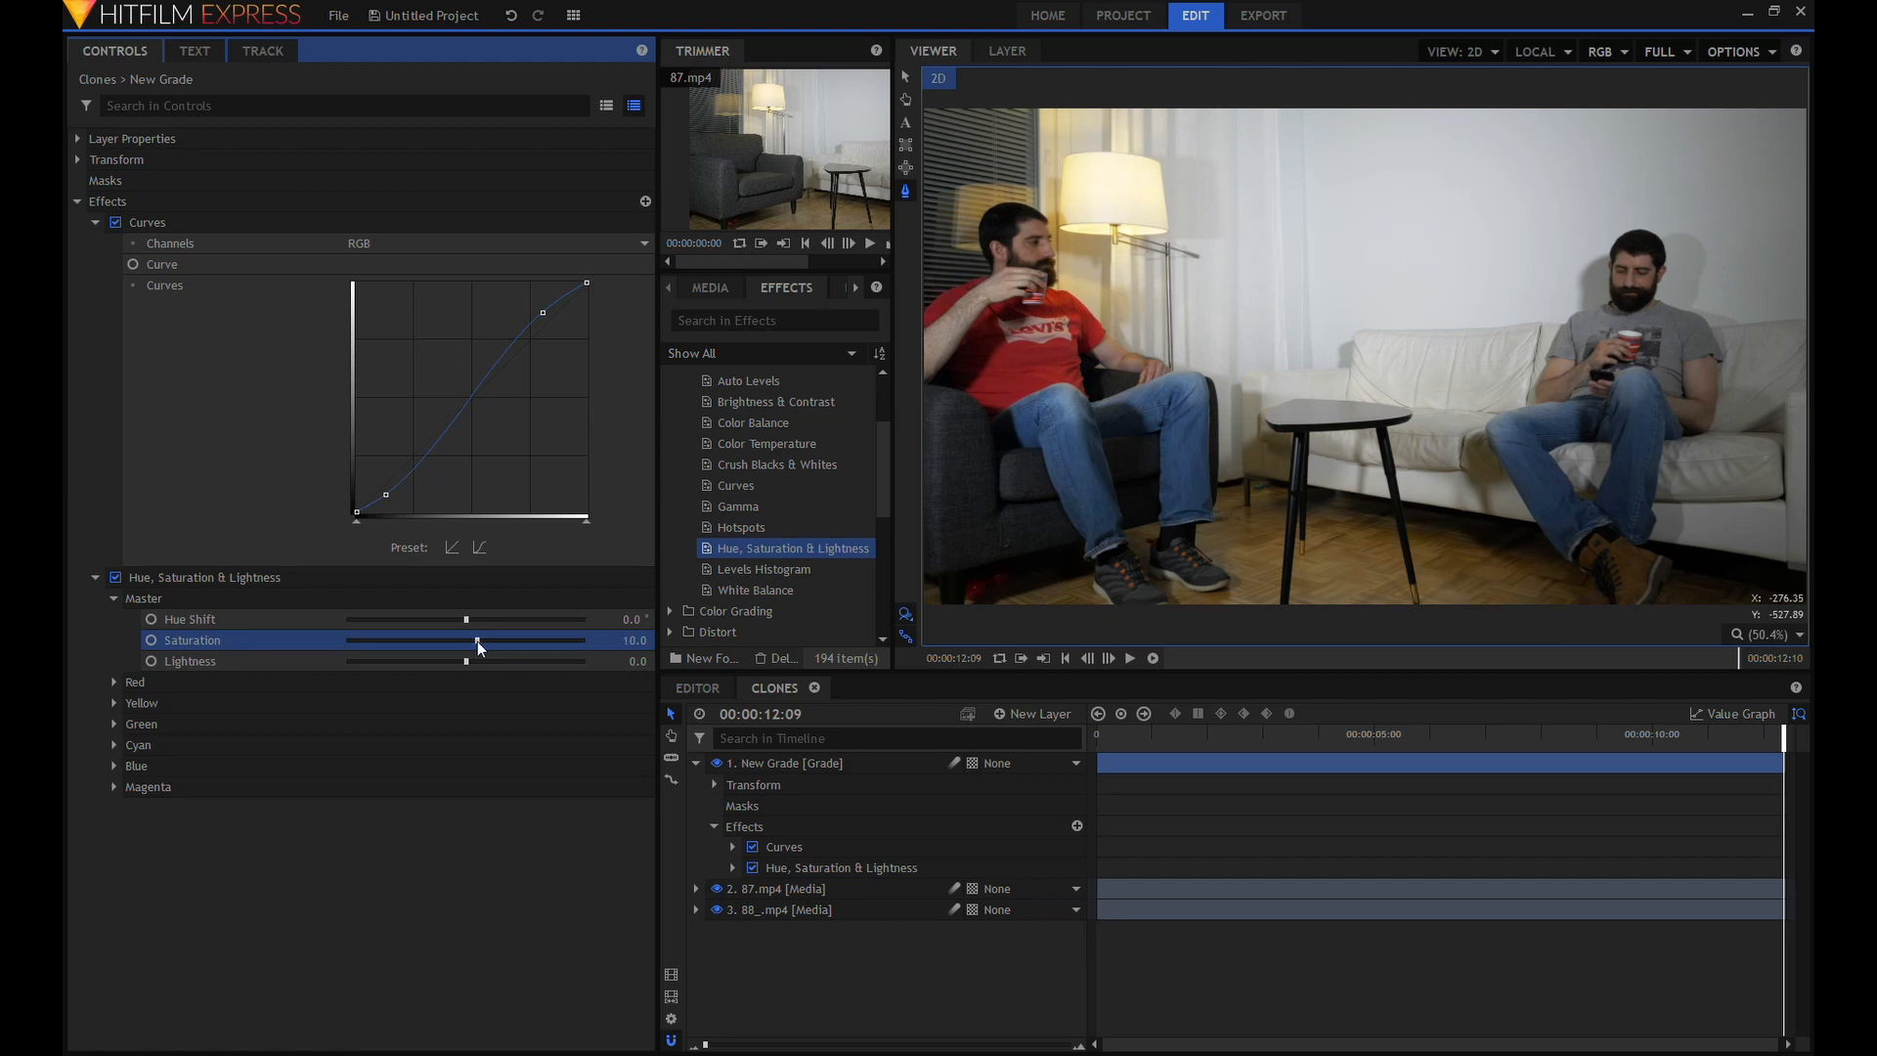
Collapse the grade layer's effect settings and narrow the controls area to give the viewer more room.
left_click(95, 577)
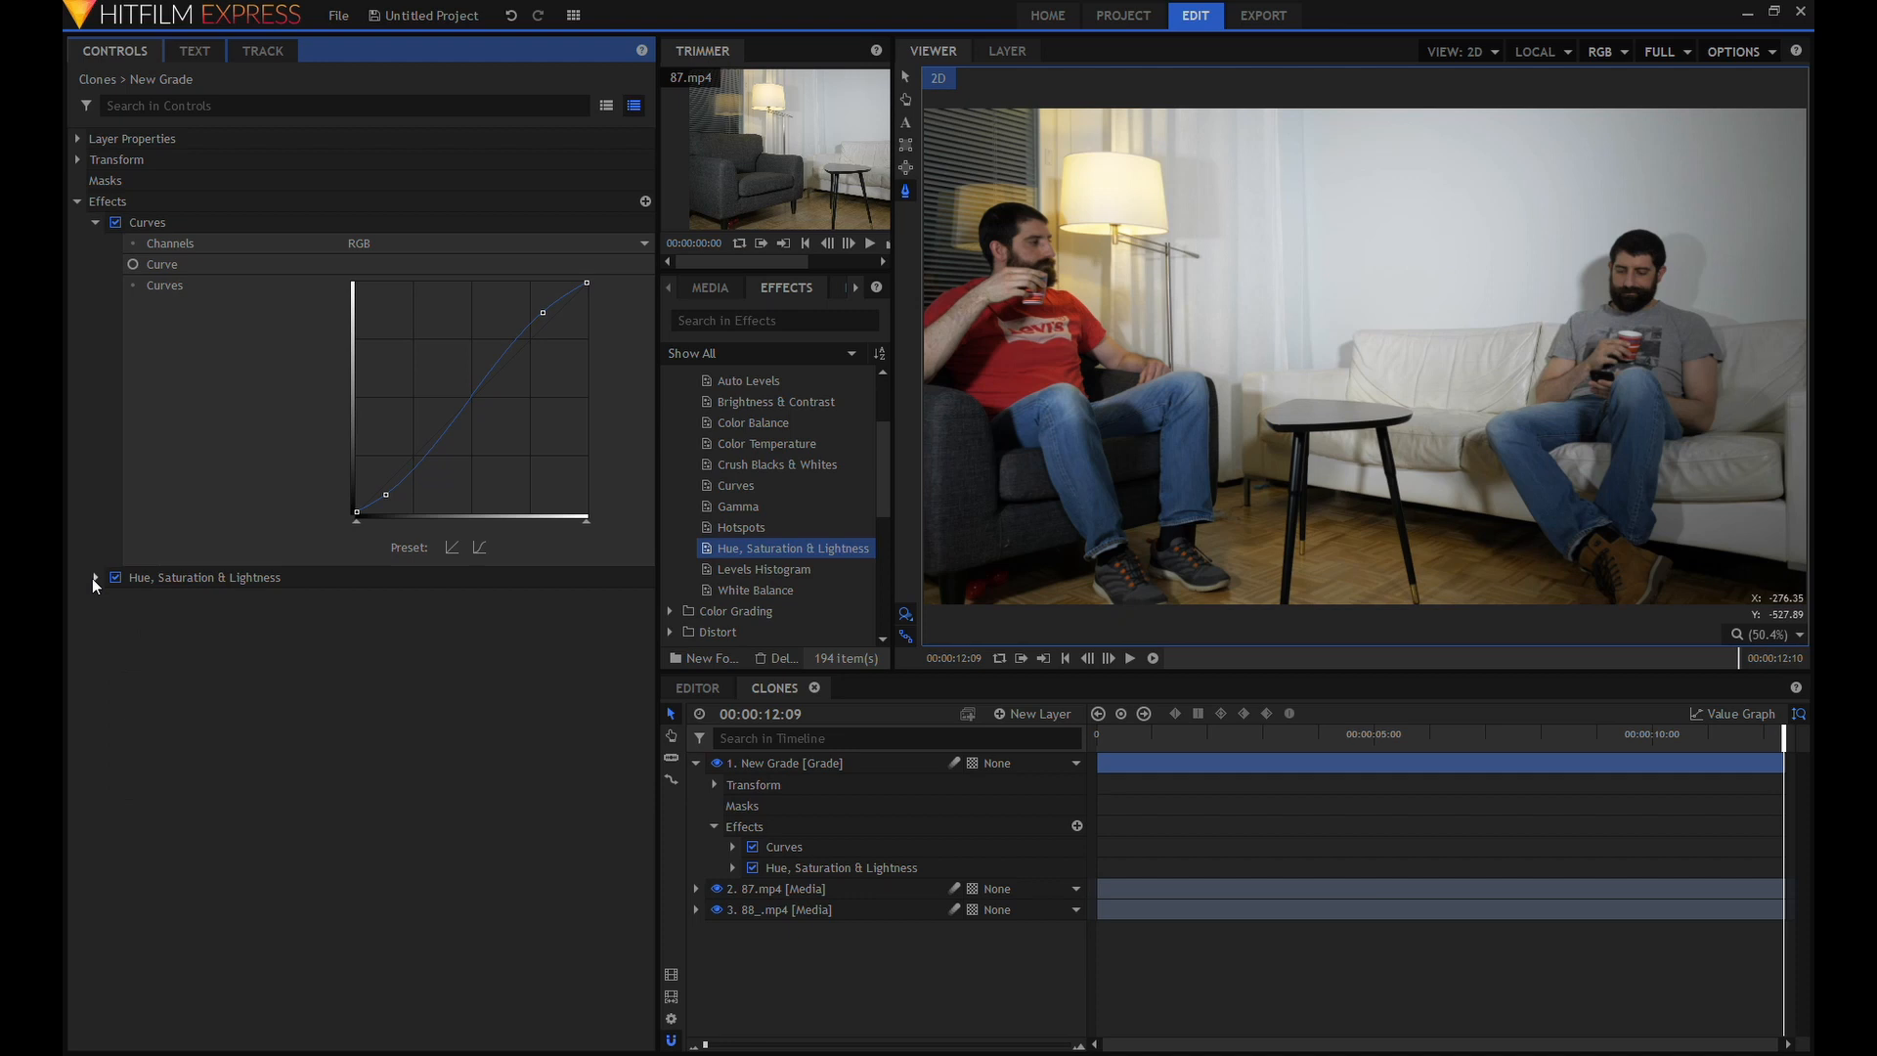
left_click(95, 222)
left_click(77, 203)
left_click_drag(659, 448, 397, 459)
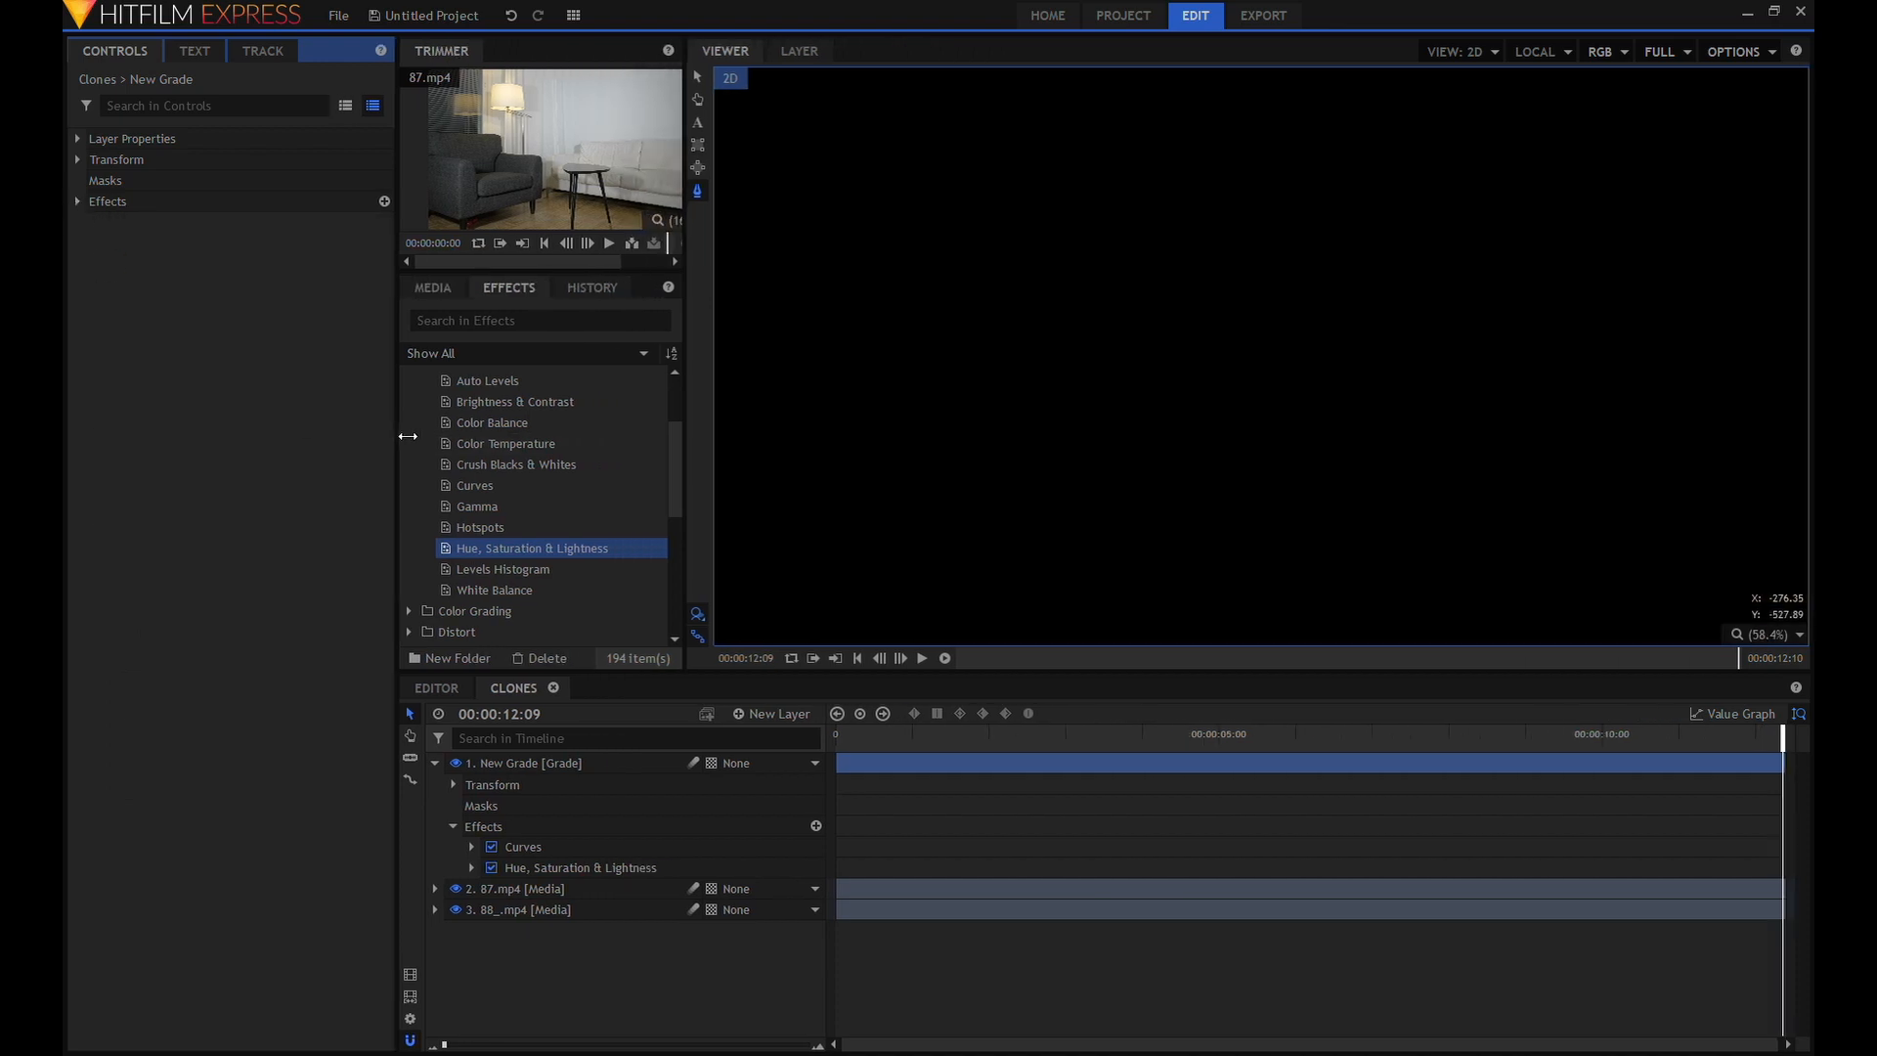